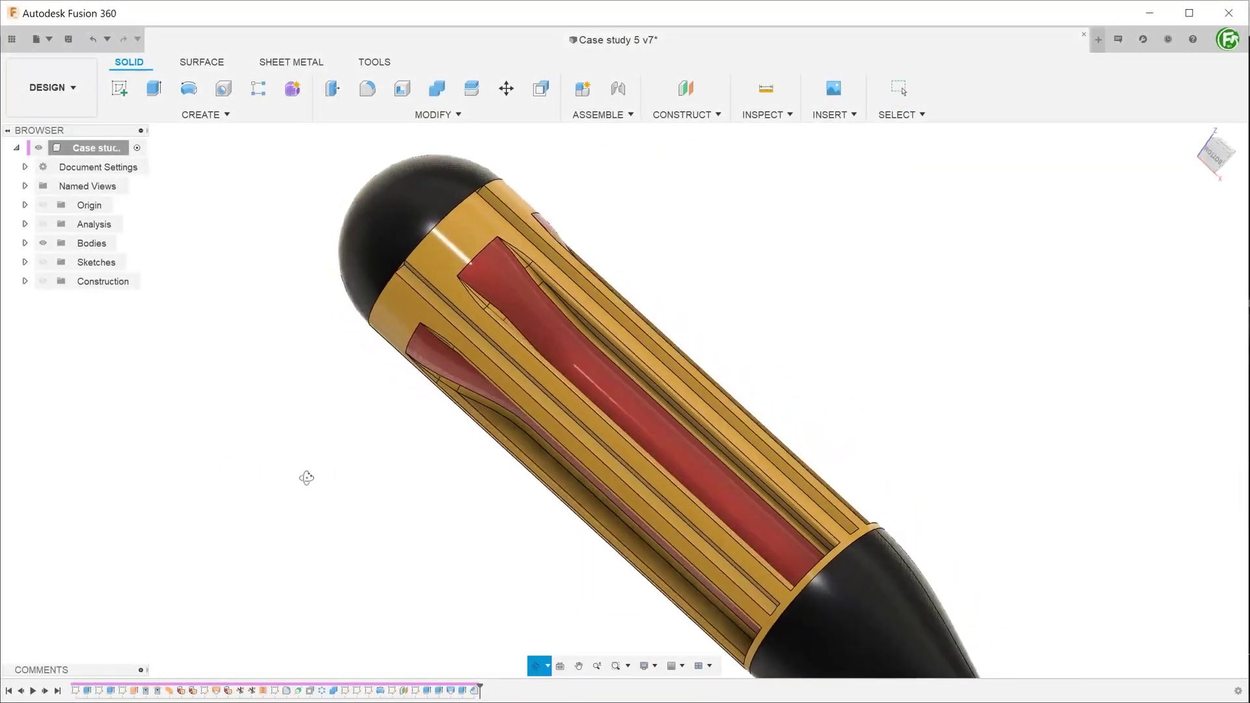
# - Roll the Case study 5 copy's timeline back to the pocketed block and orbit to inspect it
pyautogui.moveTo(306, 477)
pyautogui.keyDown('shift'); pyautogui.mouseDown(button='middle')
pyautogui.moveTo(297, 485)
pyautogui.moveTo(338, 449)
pyautogui.moveTo(326, 430)
pyautogui.moveTo(317, 453)
pyautogui.moveTo(260, 460)
pyautogui.moveTo(260, 429)
pyautogui.moveTo(237, 519)
pyautogui.moveTo(279, 480)
pyautogui.moveTo(268, 448)
pyautogui.moveTo(198, 518)
pyautogui.moveTo(259, 432)
pyautogui.moveTo(235, 491)
pyautogui.moveTo(260, 419)
pyautogui.moveTo(239, 466)
pyautogui.moveTo(273, 495)
pyautogui.mouseUp(button='middle'); pyautogui.keyUp('shift')
pyautogui.moveTo(480, 685); pyautogui.dragTo(315, 681)
pyautogui.keyDown('shift'); pyautogui.moveTo(168, 433); pyautogui.dragTo(197, 529, button='middle'); pyautogui.keyUp('shift')
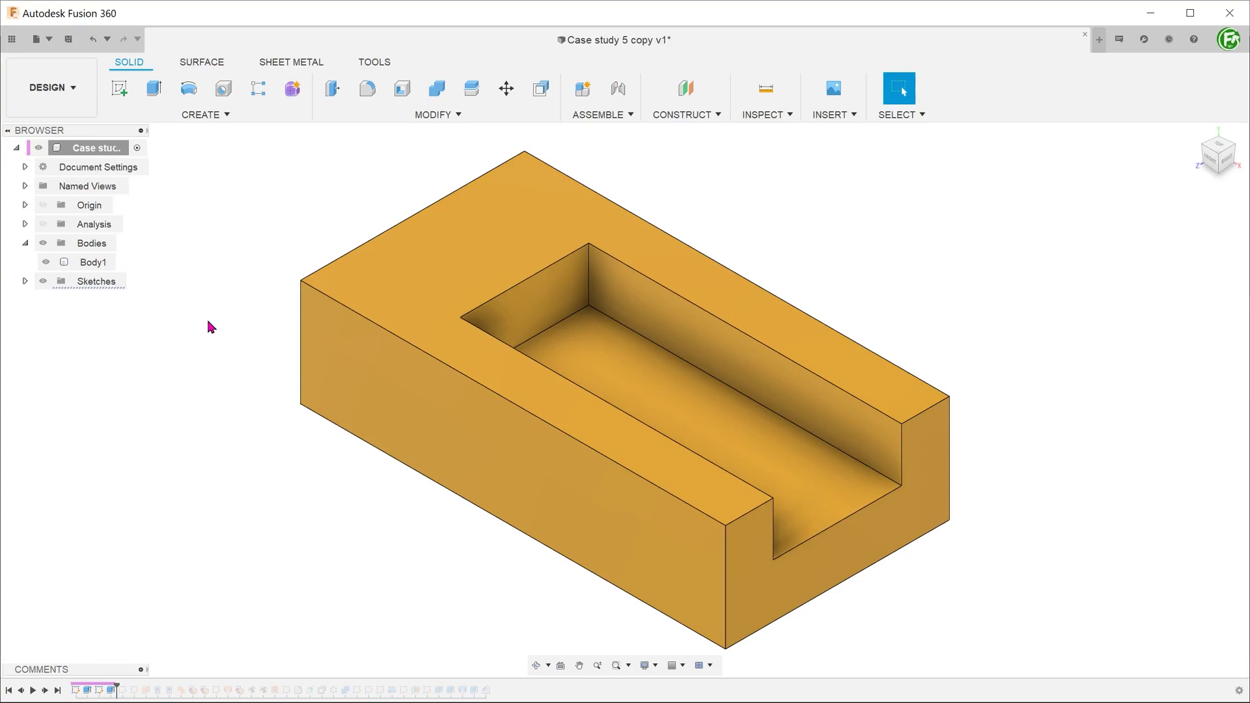
# - Inspect the top and pocket-floor faces, then select the block's end face
pyautogui.moveTo(208, 321)
pyautogui.keyDown('shift'); pyautogui.mouseDown(button='middle')
pyautogui.moveTo(212, 310)
pyautogui.moveTo(162, 283)
pyautogui.moveTo(215, 332)
pyautogui.moveTo(201, 297)
pyautogui.moveTo(212, 319)
pyautogui.mouseUp(button='middle'); pyautogui.keyUp('shift')
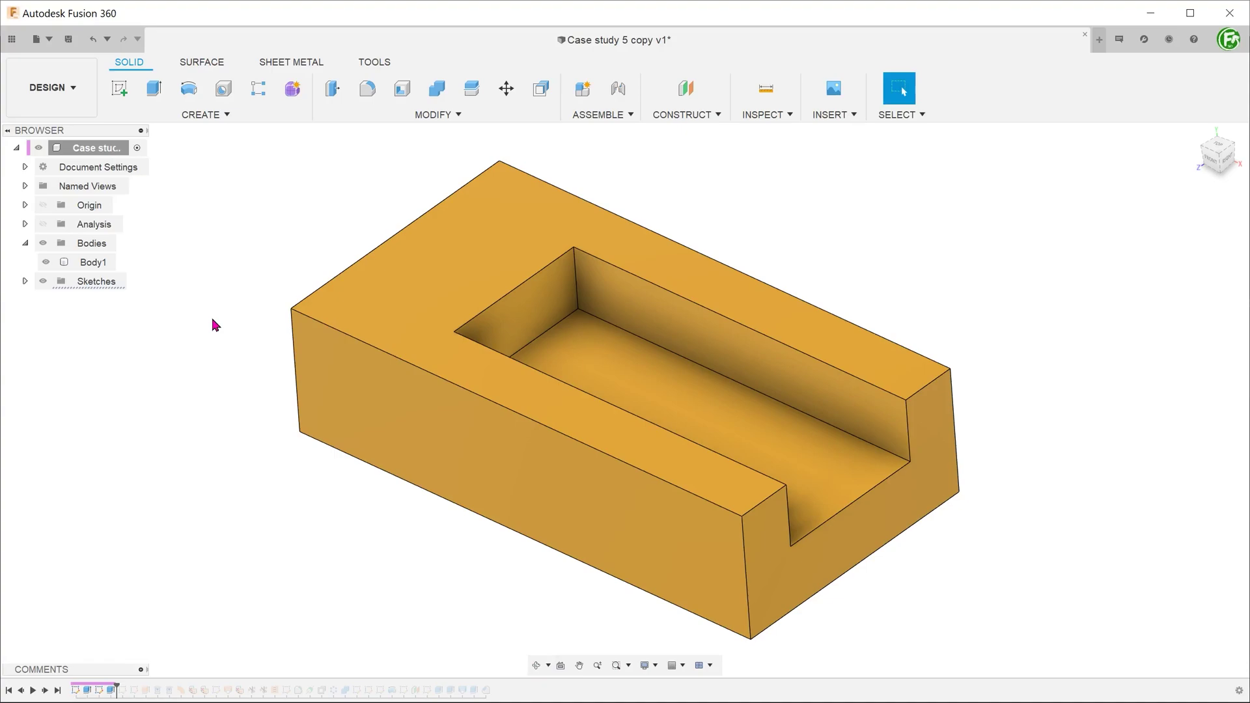
pyautogui.click(401, 290)
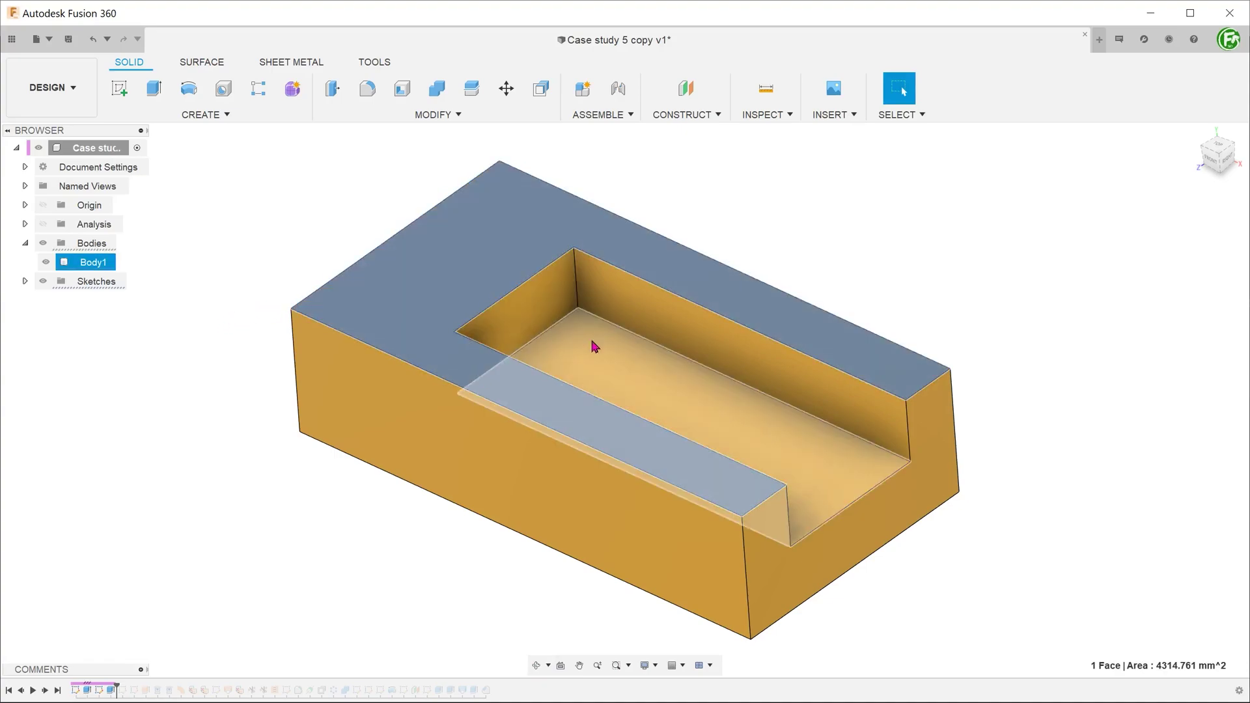
pyautogui.click(708, 407)
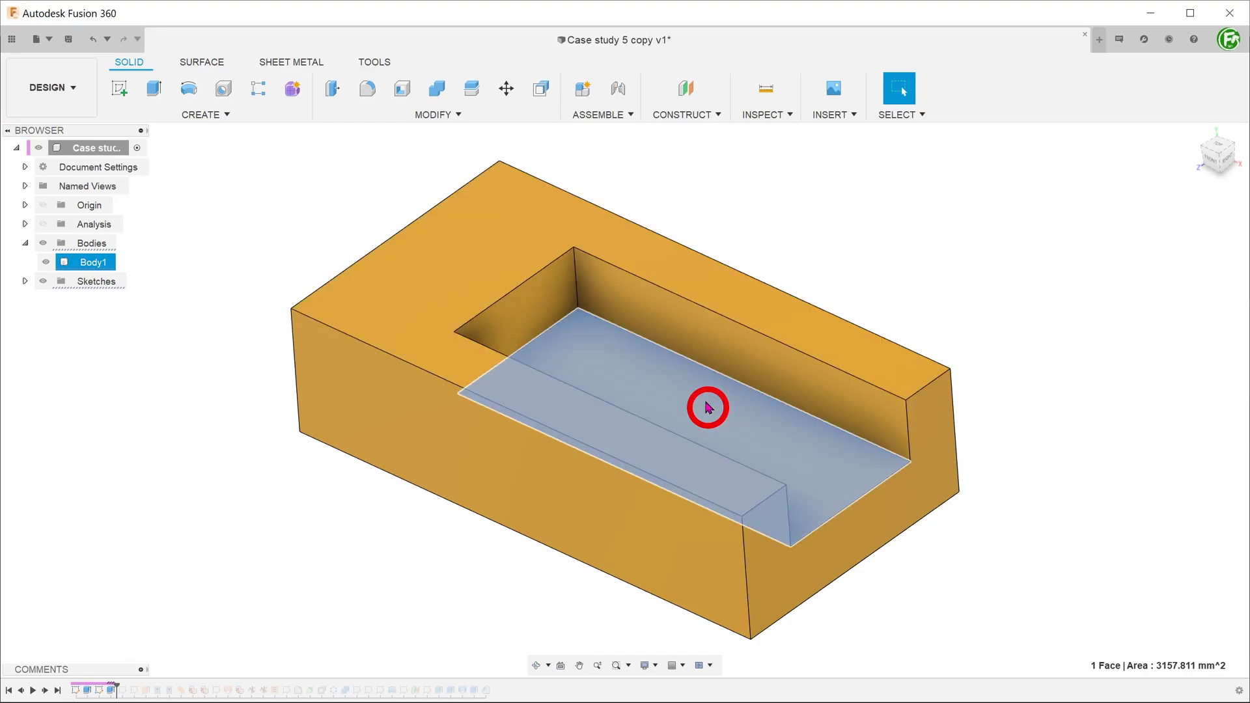
pyautogui.click(1069, 401)
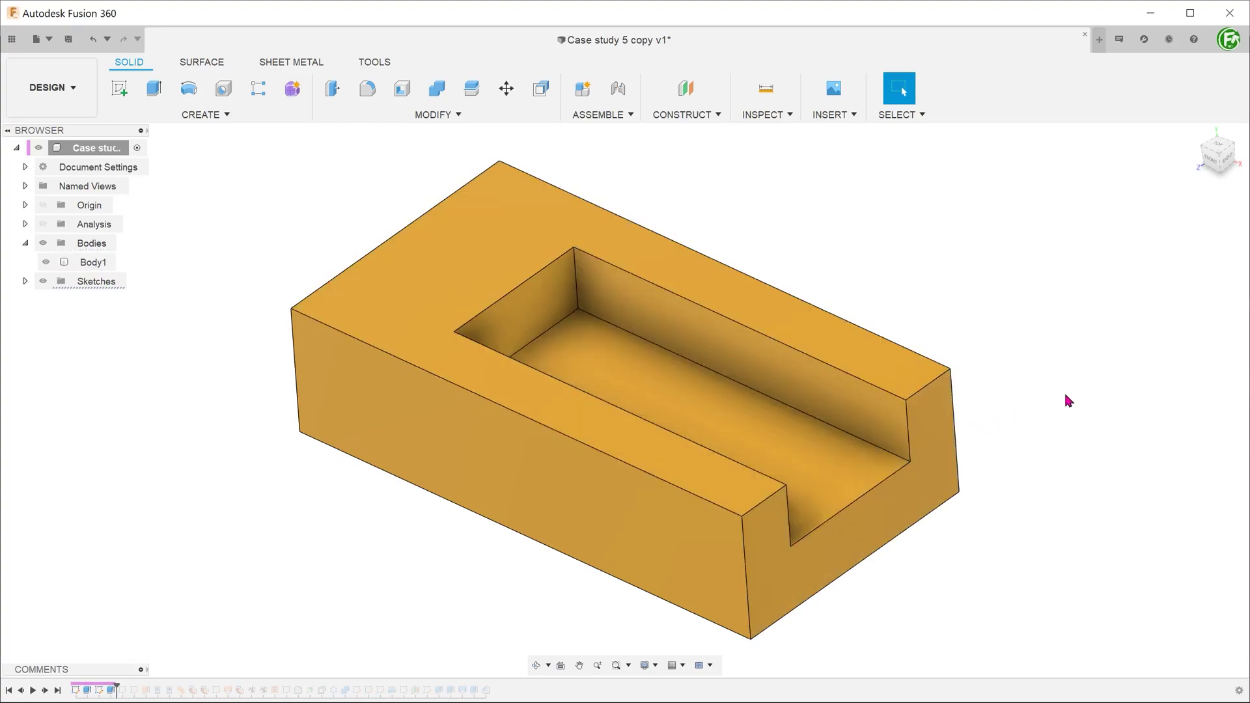
pyautogui.click(937, 427)
# - Start a sketch on the end face and draw the inner 3-point arc across the pocket corners
pyautogui.rightClick(935, 425)
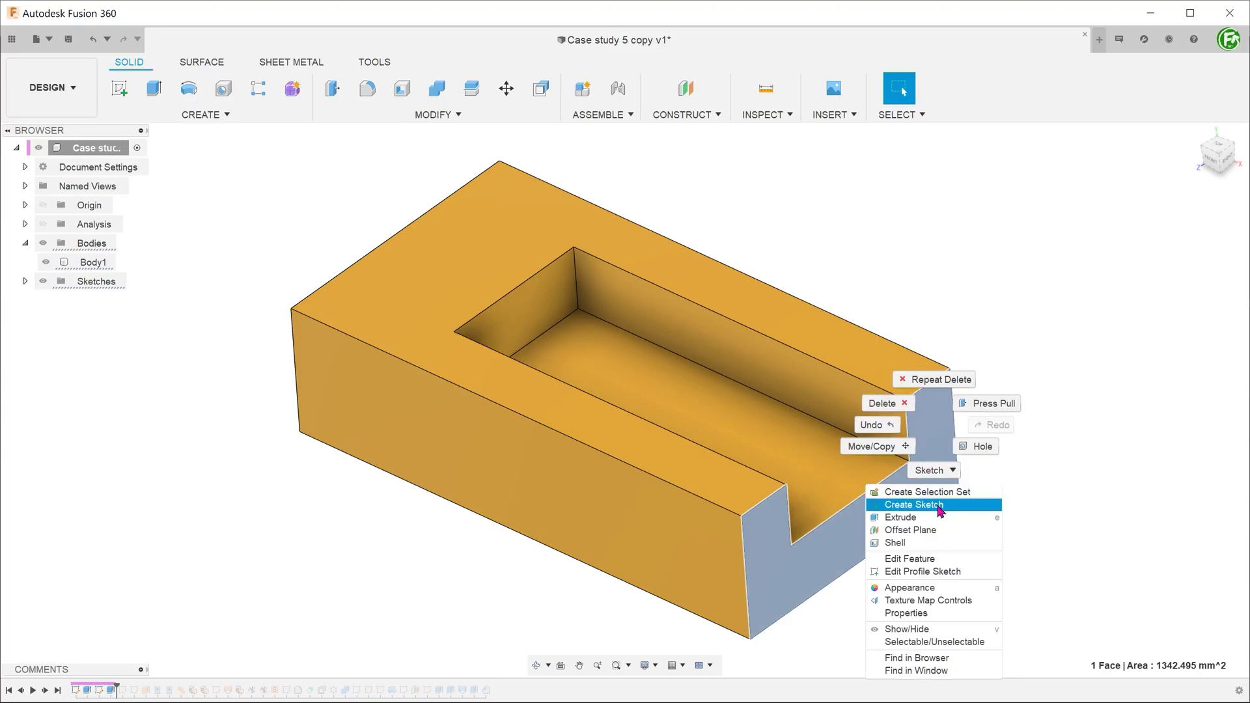
pyautogui.click(911, 507)
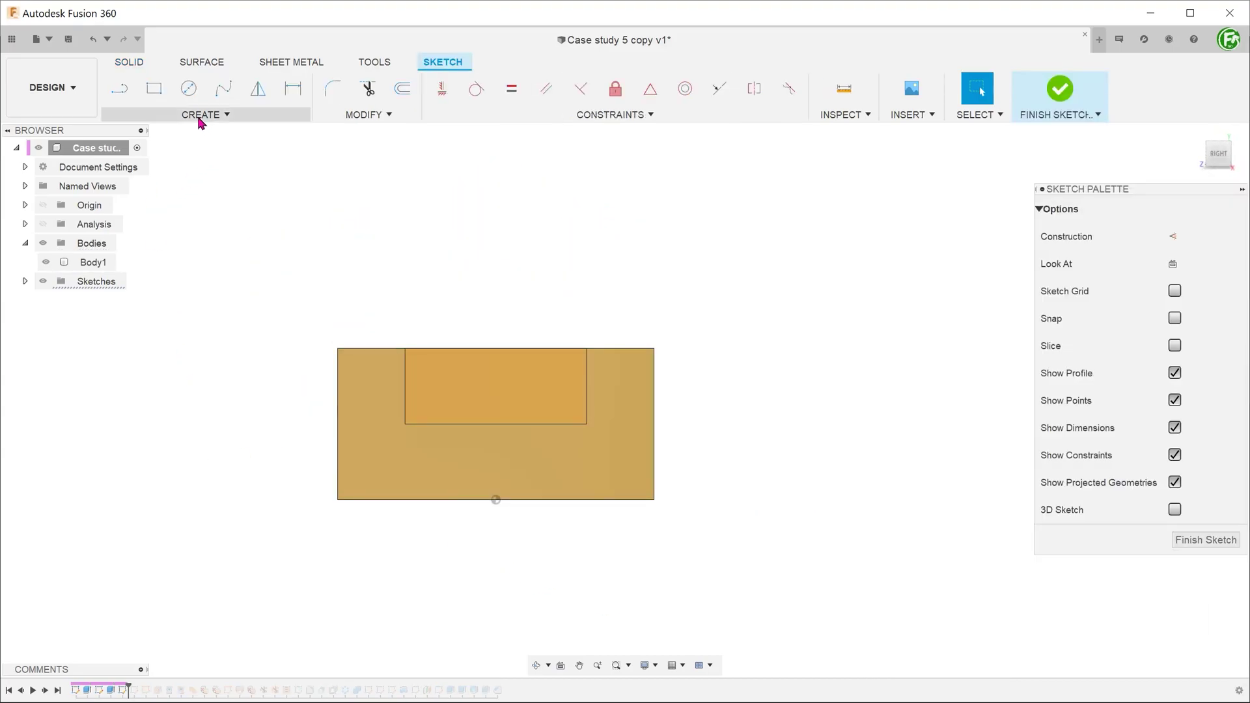
pyautogui.click(200, 116)
pyautogui.moveTo(301, 176)
pyautogui.click(348, 179)
pyautogui.click(404, 423)
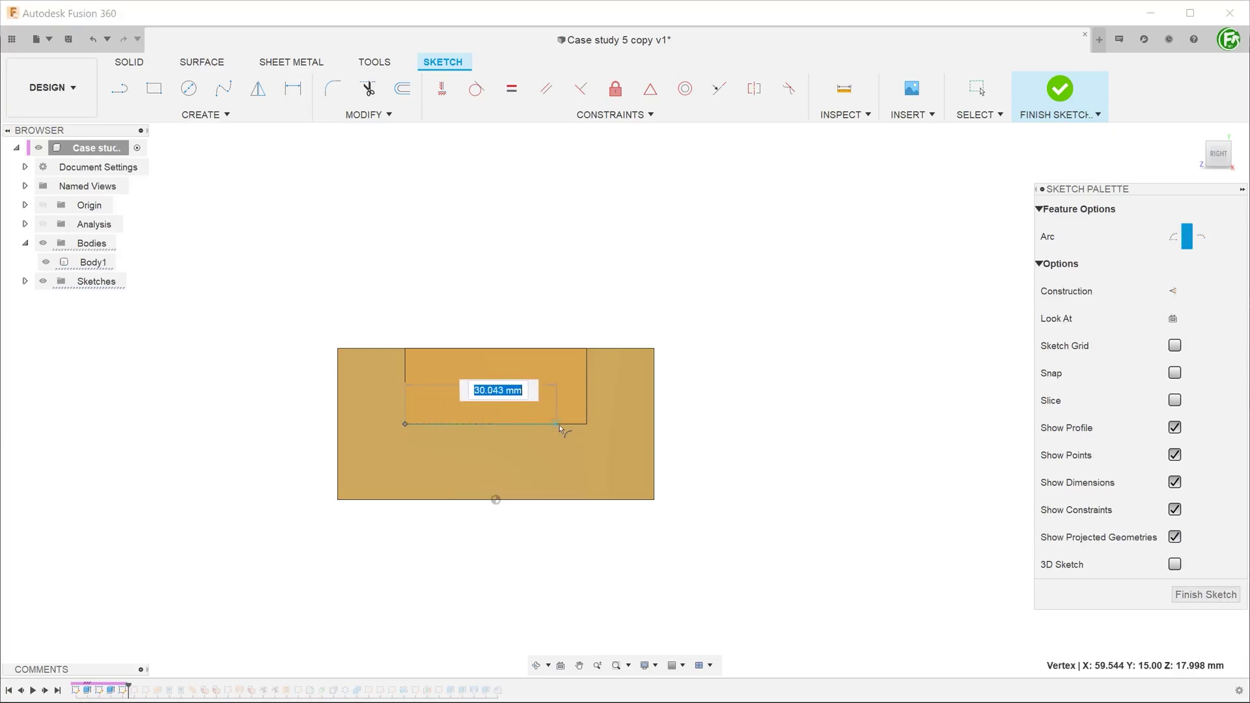
pyautogui.click(587, 423)
pyautogui.click(505, 401)
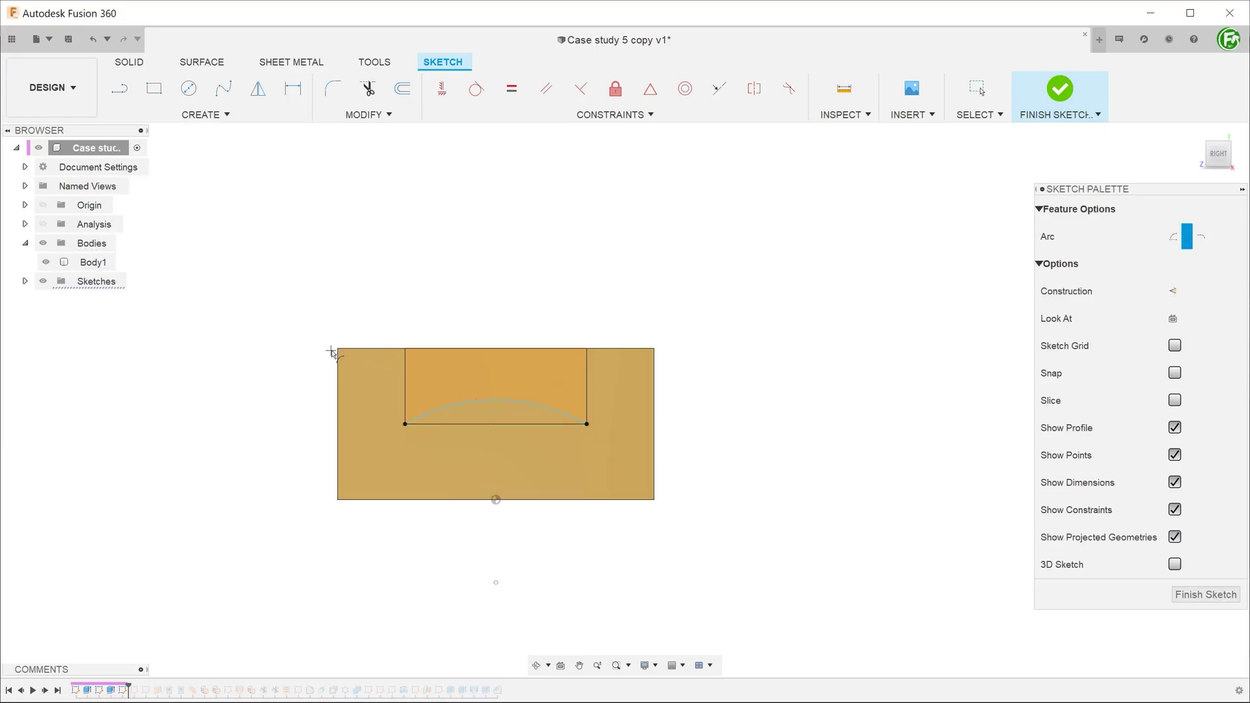
# - Draw the outer arc over the block's top corners and make the arcs concentric
pyautogui.click(338, 349)
pyautogui.click(654, 348)
pyautogui.click(513, 304)
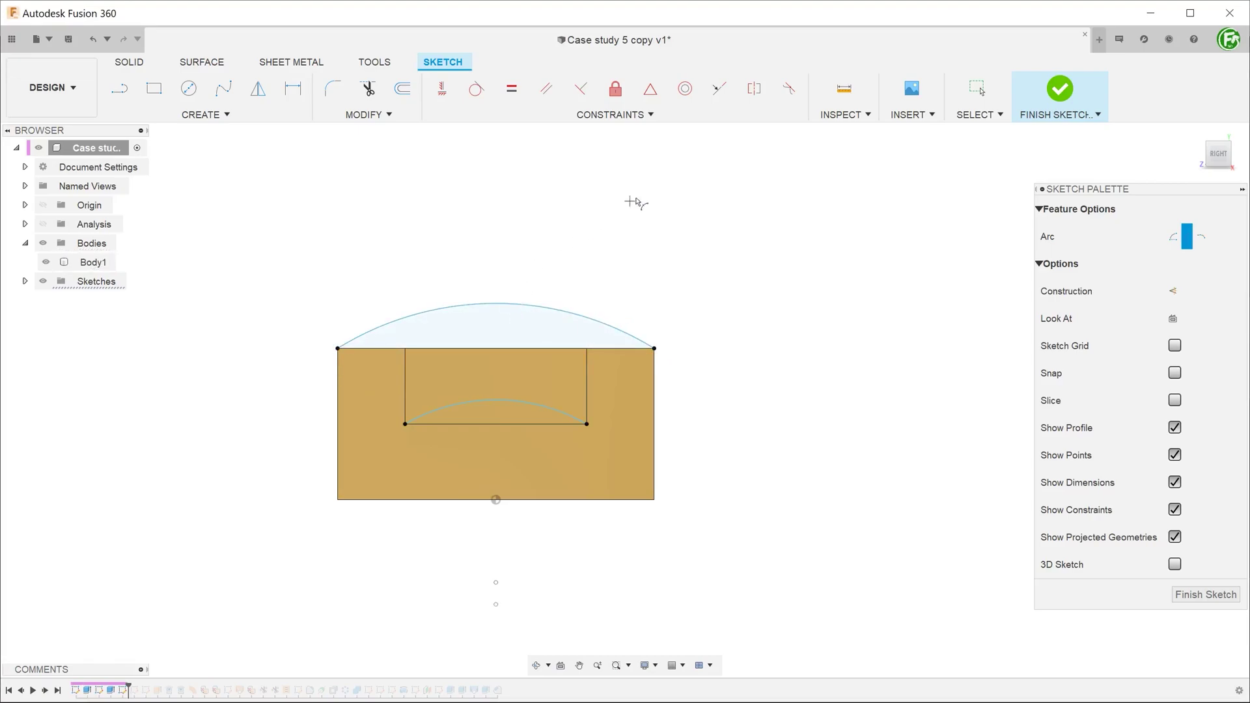
pyautogui.click(681, 97)
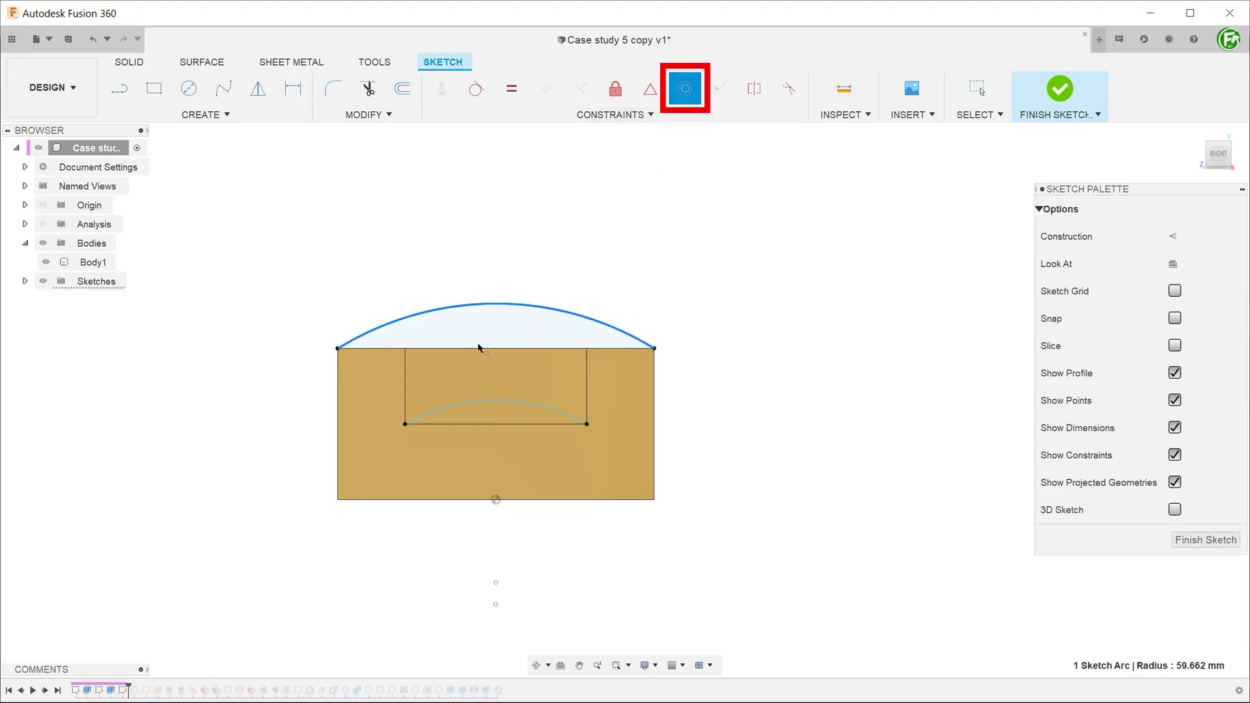
pyautogui.click(487, 402)
# - Dimension the outer arc to radius 60 mm and finish the sketch
pyautogui.press('d')
pyautogui.click(595, 322)
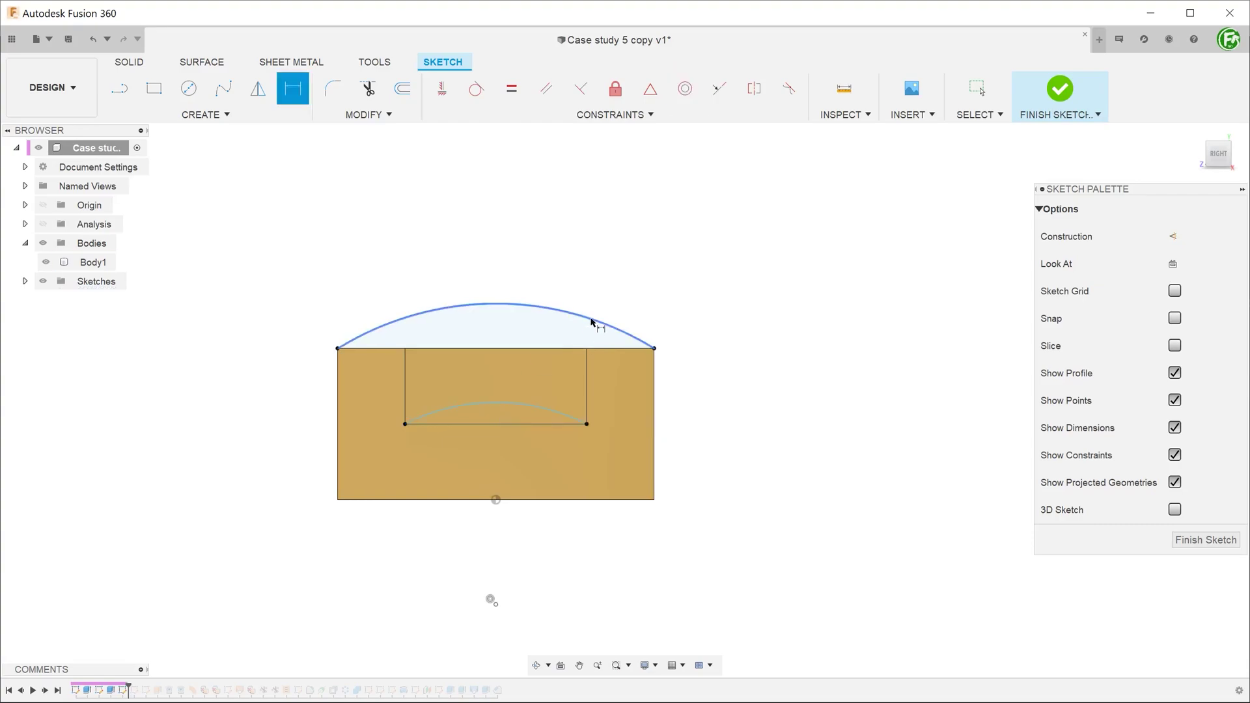
pyautogui.click(705, 264)
pyautogui.press('Return')
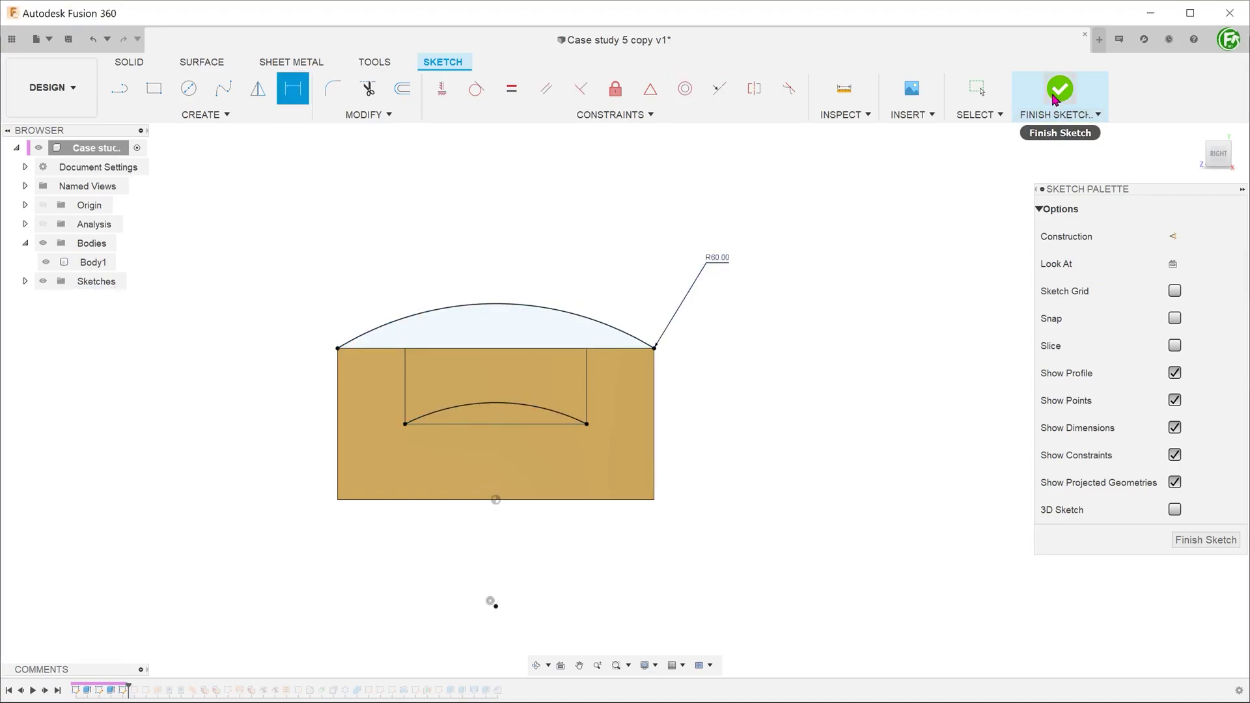
pyautogui.click(1059, 89)
pyautogui.click(1196, 132)
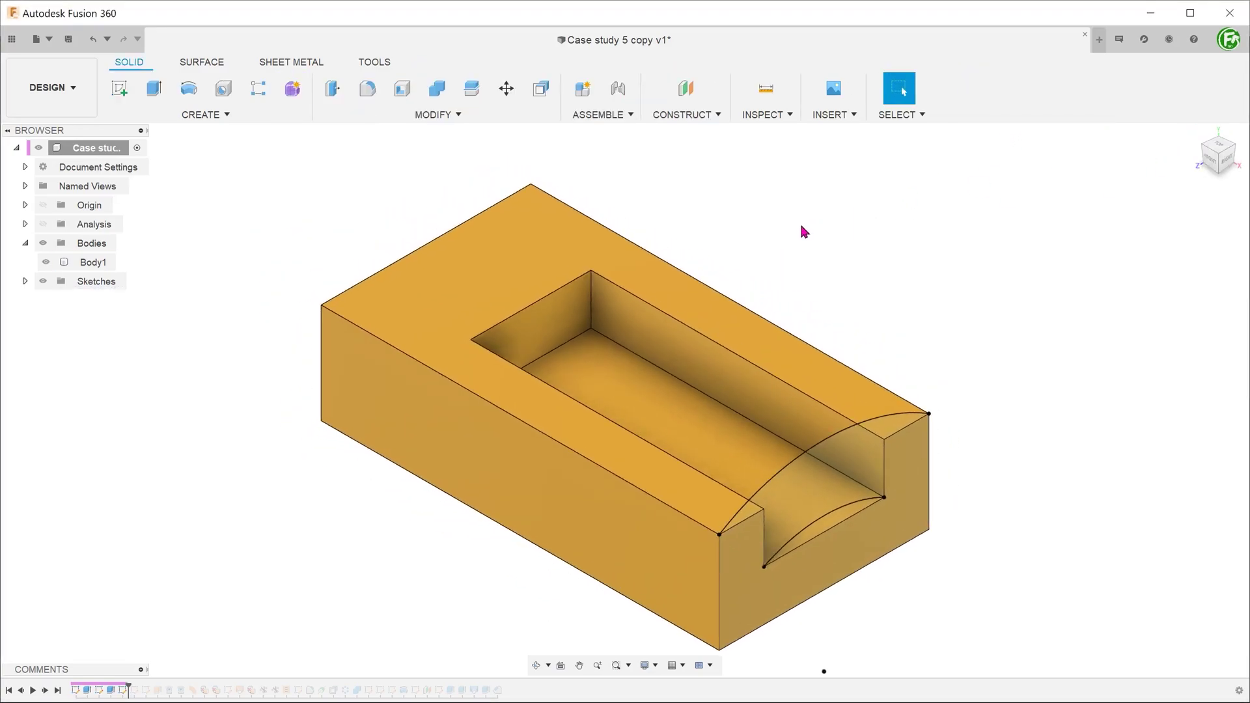
# - Surface-extrude both arcs 142 mm along the block, creating Body20 and Body21
pyautogui.click(208, 63)
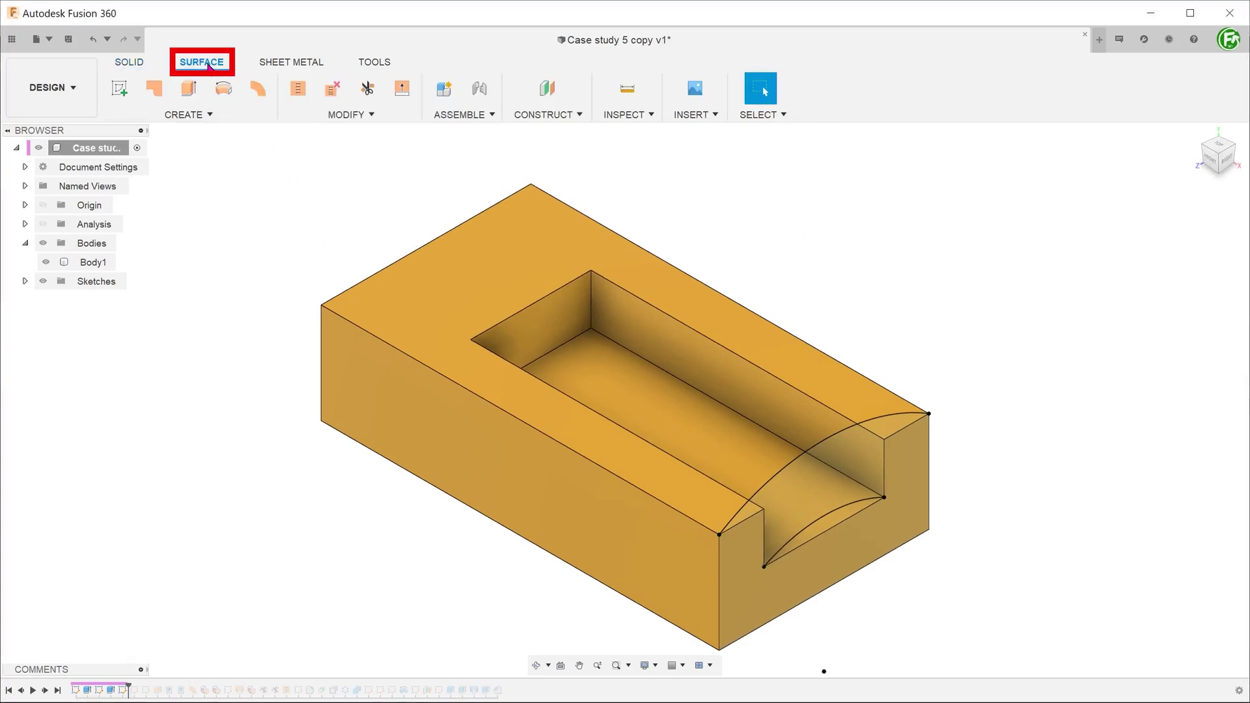
pyautogui.click(206, 118)
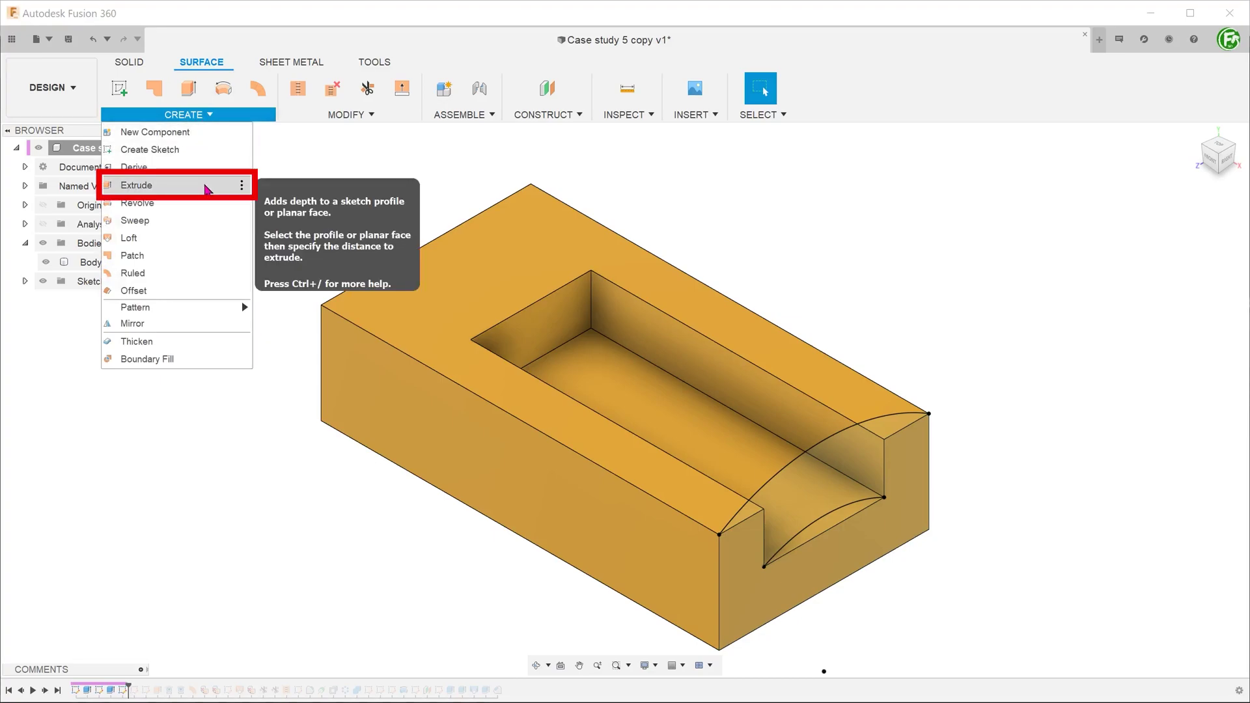
pyautogui.click(206, 187)
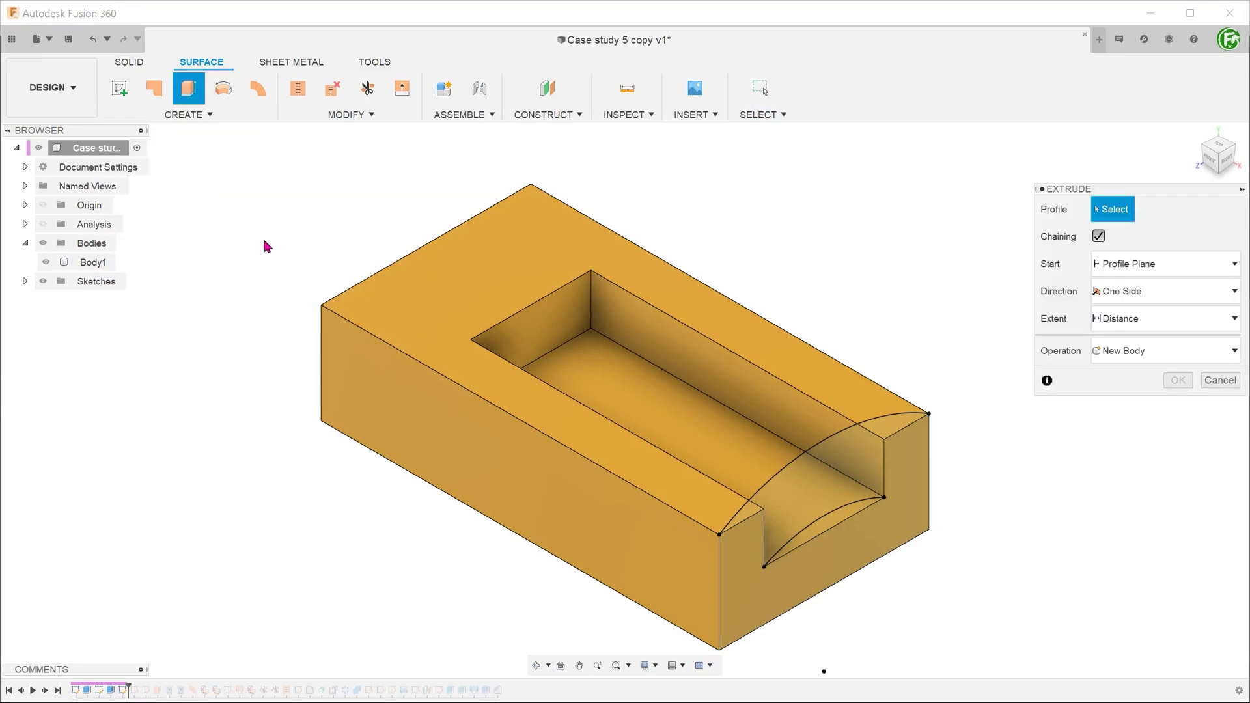
pyautogui.click(795, 466)
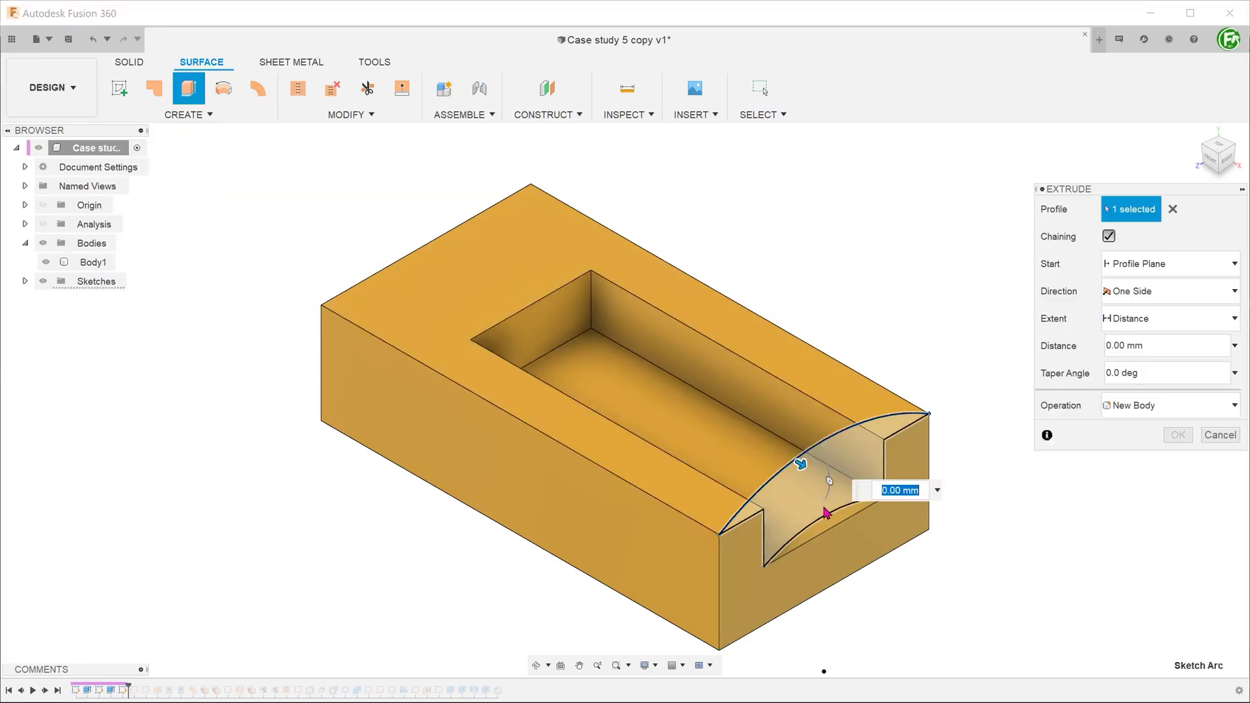
pyautogui.click(830, 519)
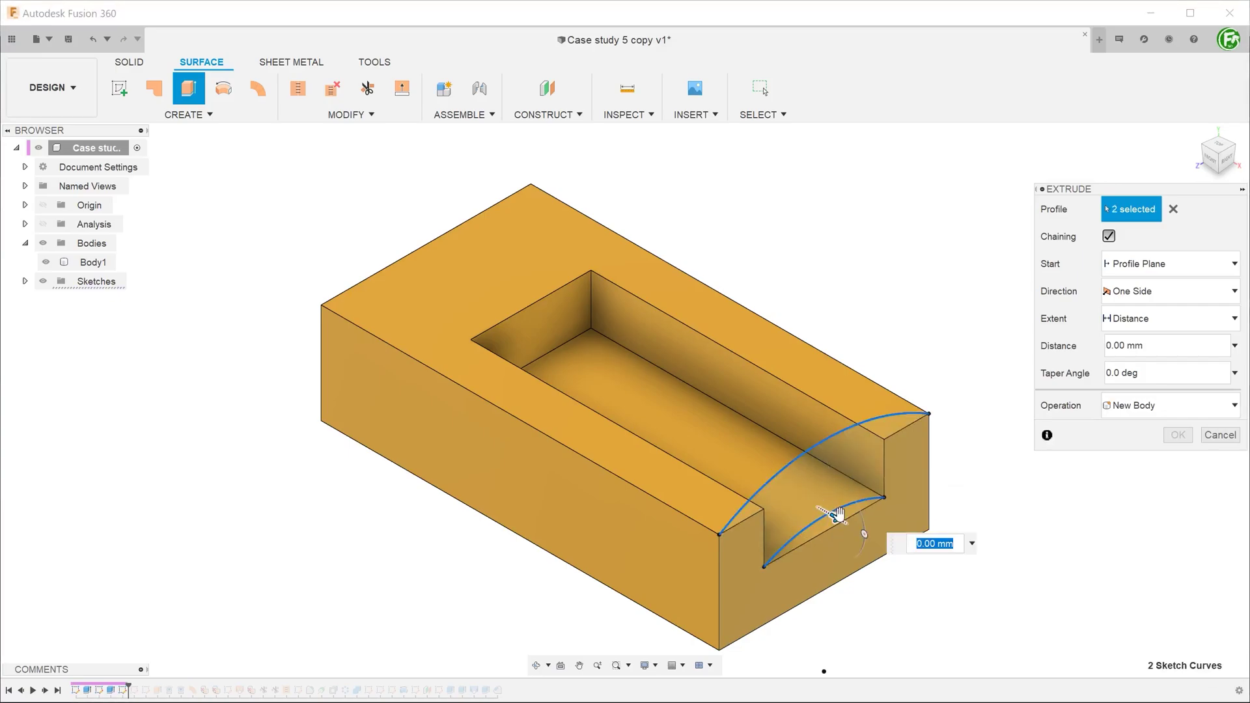
pyautogui.moveTo(837, 516)
pyautogui.mouseDown()
pyautogui.moveTo(499, 347)
pyautogui.moveTo(345, 236)
pyautogui.mouseUp()
pyautogui.keyDown('shift'); pyautogui.moveTo(774, 308); pyautogui.dragTo(816, 262, button='middle'); pyautogui.keyUp('shift')
pyautogui.click(1177, 434)
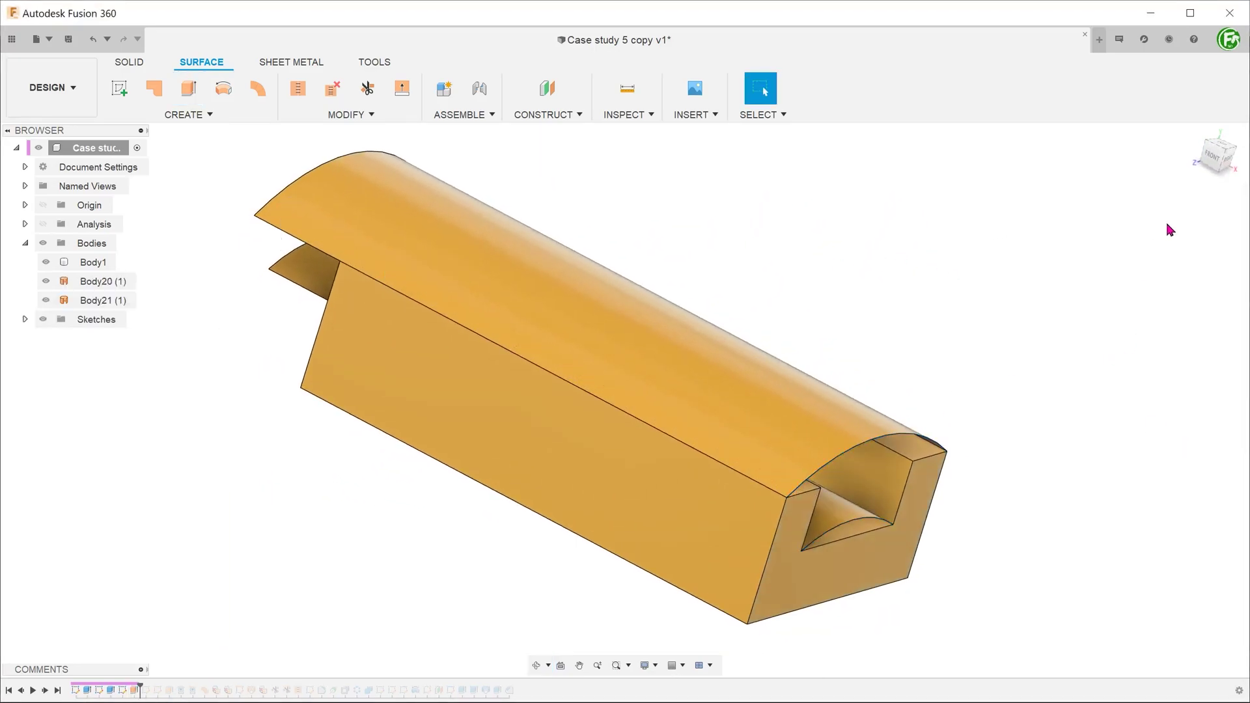
pyautogui.keyDown('shift'); pyautogui.moveTo(749, 293); pyautogui.dragTo(706, 211, button='middle'); pyautogui.keyUp('shift')
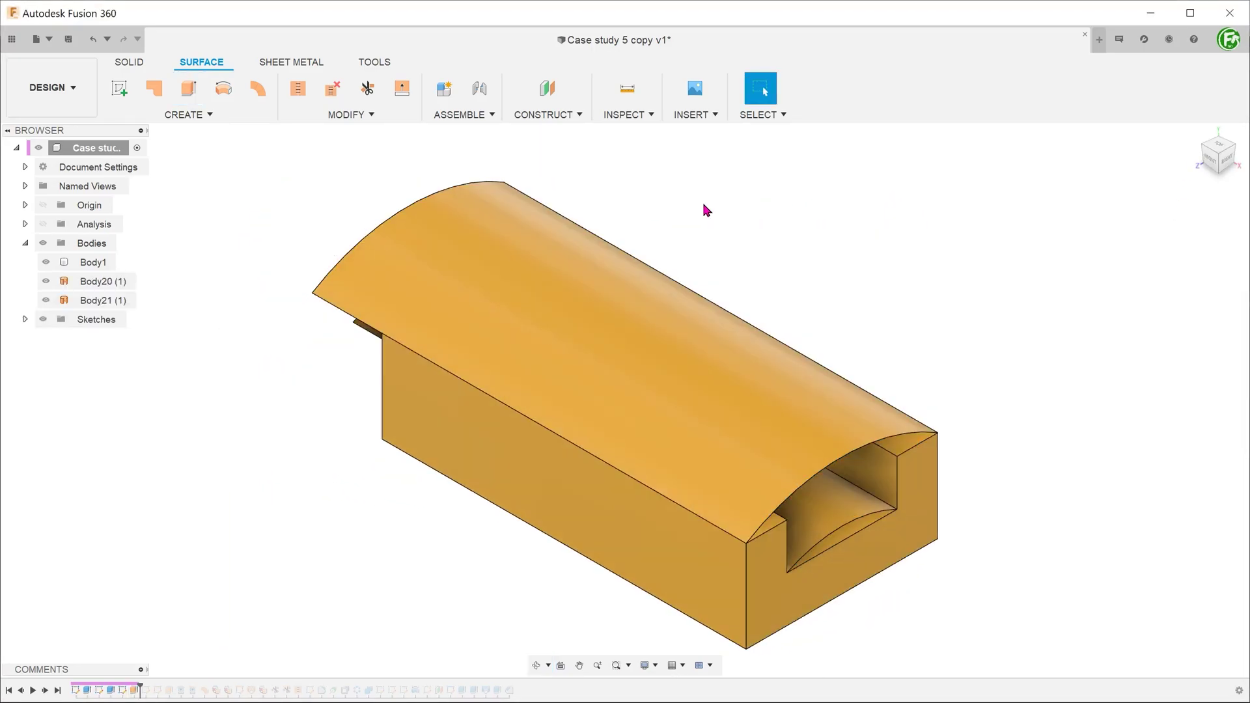
# - Replace the block's top face with the outer curved surface
pyautogui.click(134, 63)
pyautogui.click(417, 116)
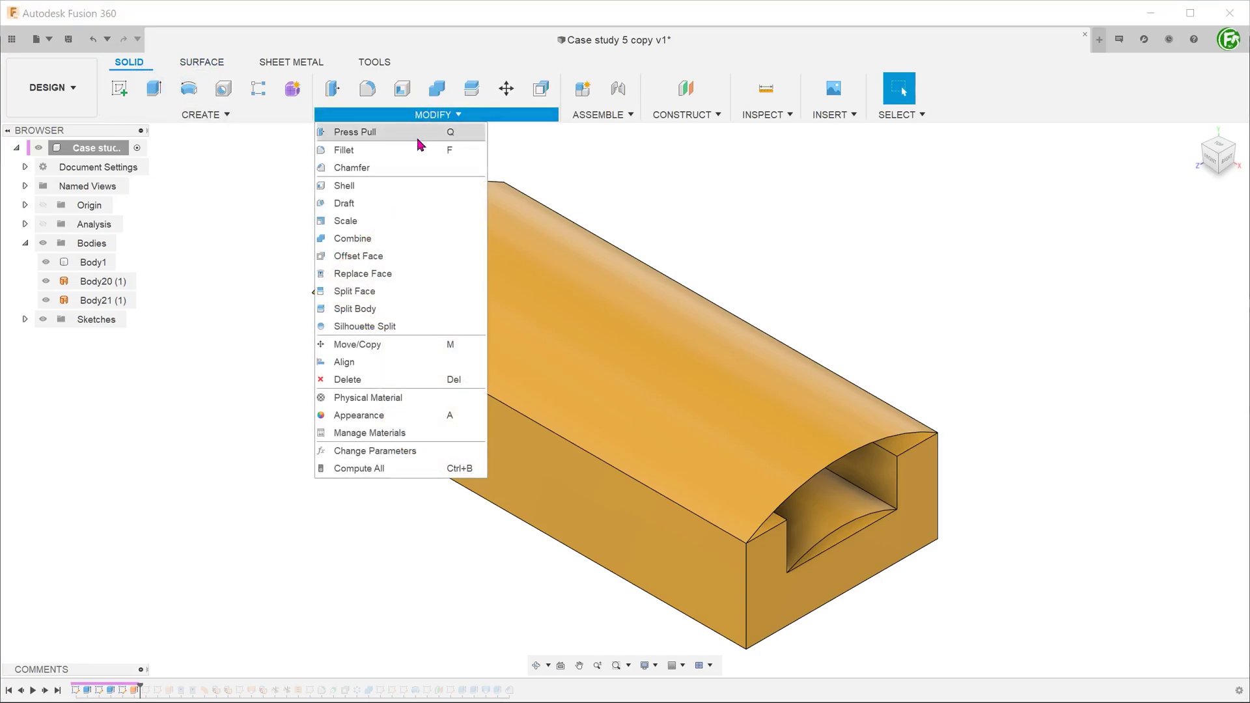
pyautogui.click(456, 279)
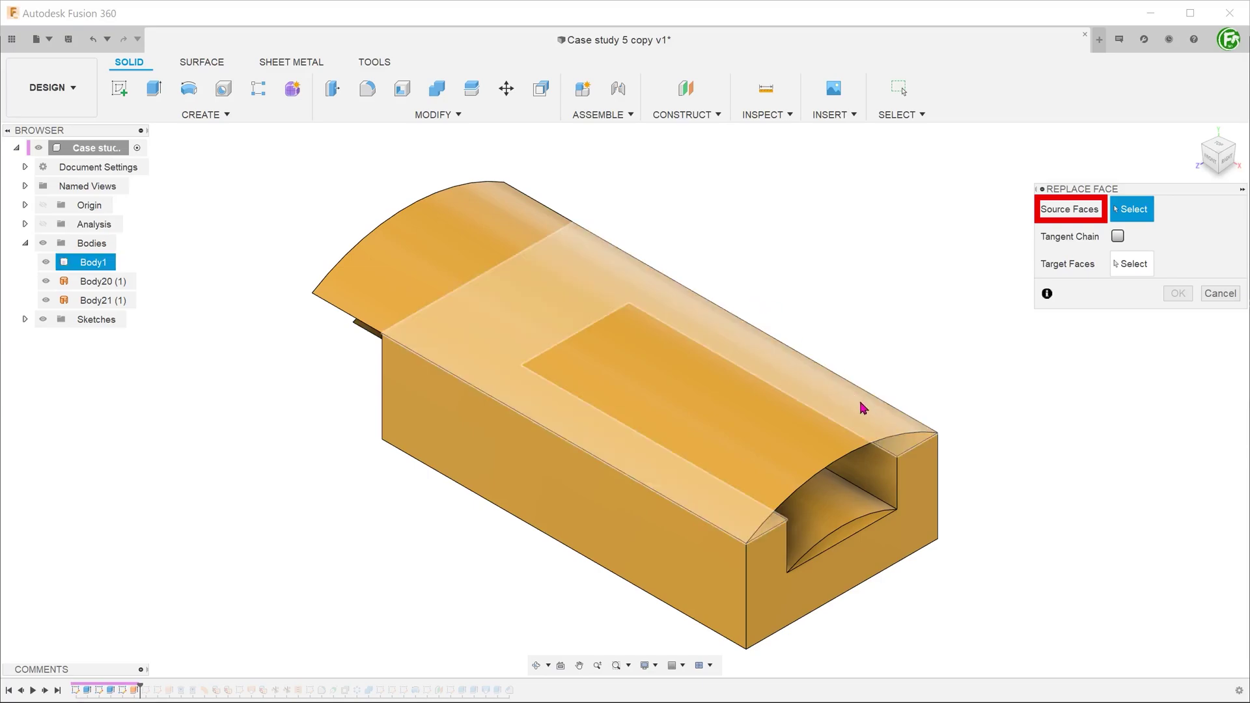
pyautogui.click(900, 450)
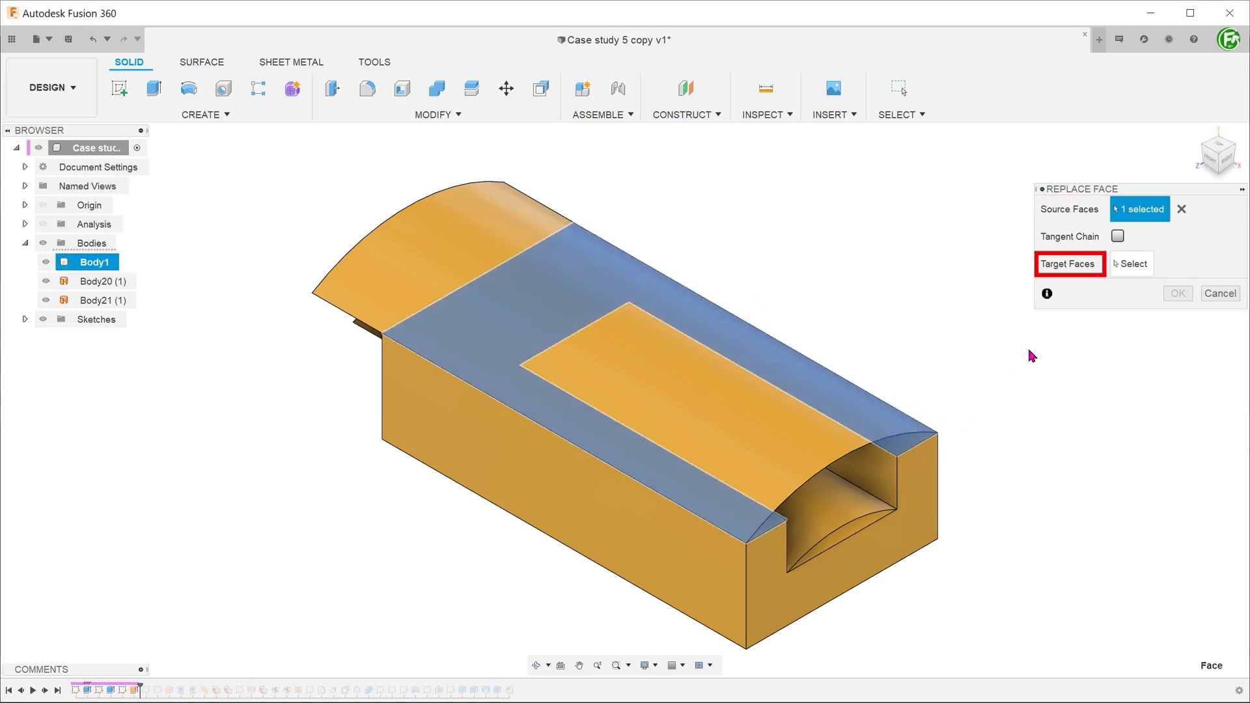
pyautogui.click(1132, 264)
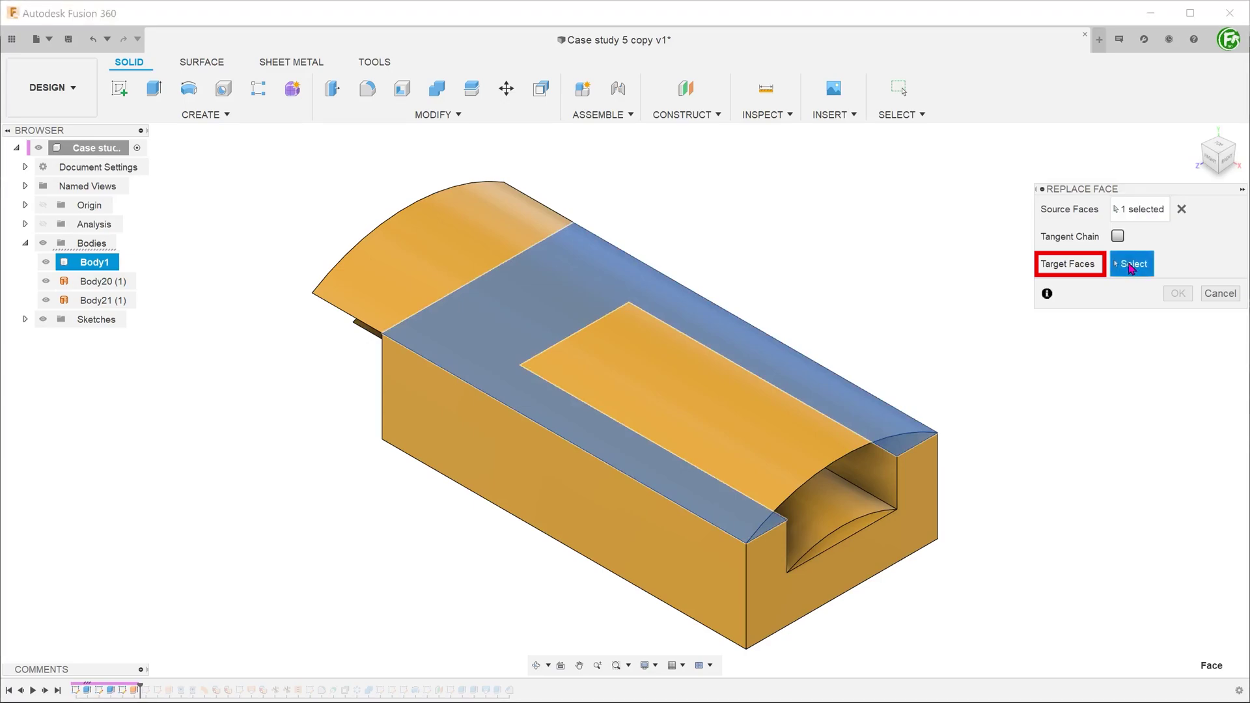
pyautogui.click(451, 272)
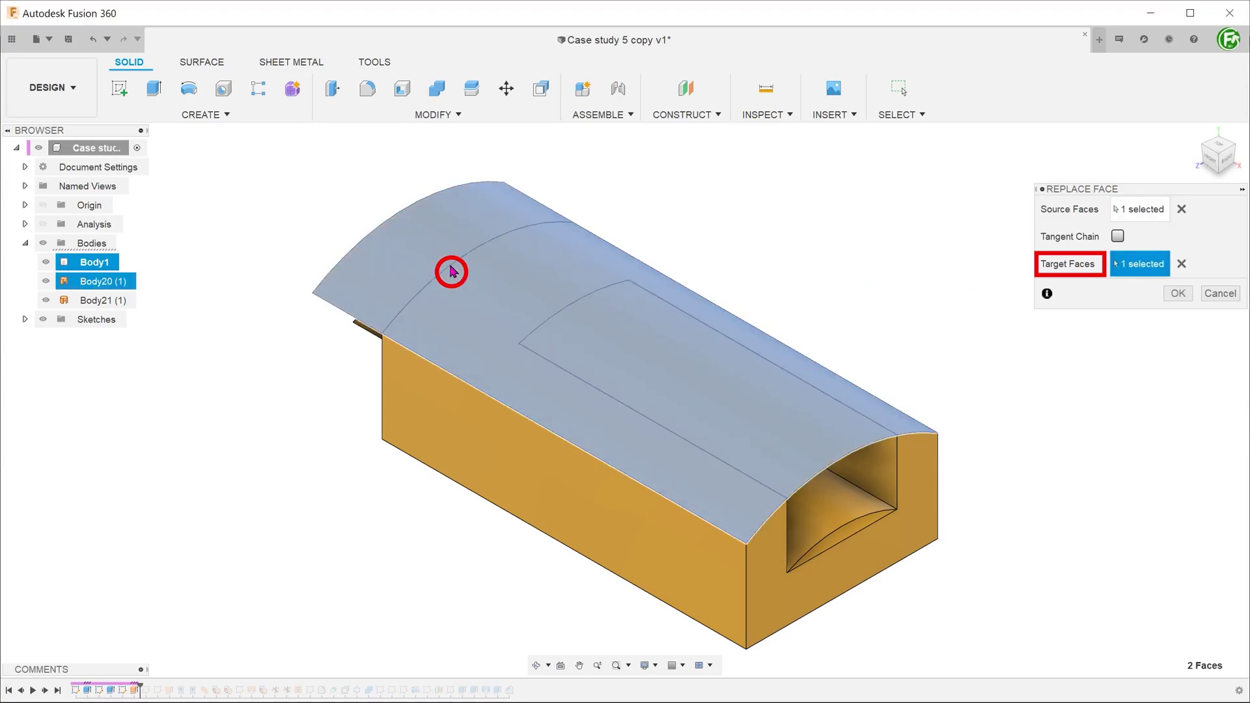
pyautogui.click(1175, 300)
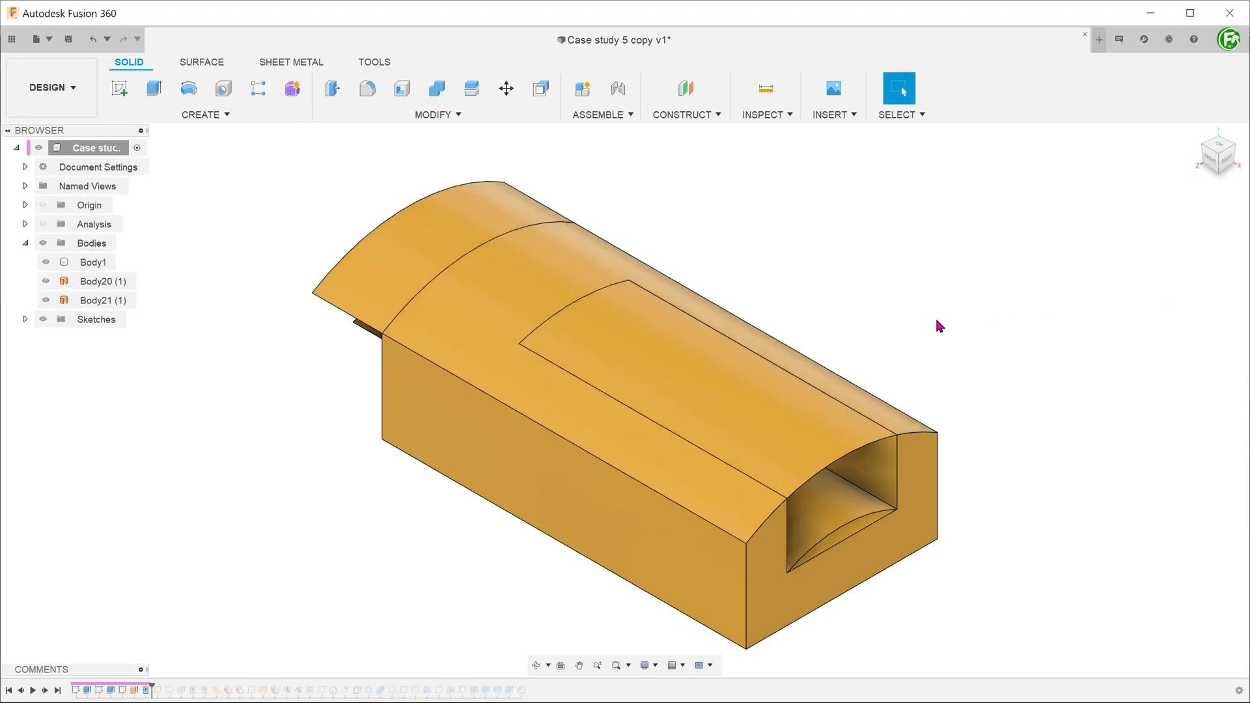
# - Hide the outer surface body and replace the slot floor with the curved Body21 surface
pyautogui.click(45, 280)
pyautogui.scroll(2, 285, 420)
pyautogui.keyDown('shift'); pyautogui.moveTo(285, 420); pyautogui.dragTo(339, 381, button='middle'); pyautogui.keyUp('shift')
pyautogui.keyDown('shift'); pyautogui.moveTo(1013, 237); pyautogui.dragTo(1058, 337, button='middle'); pyautogui.keyUp('shift')
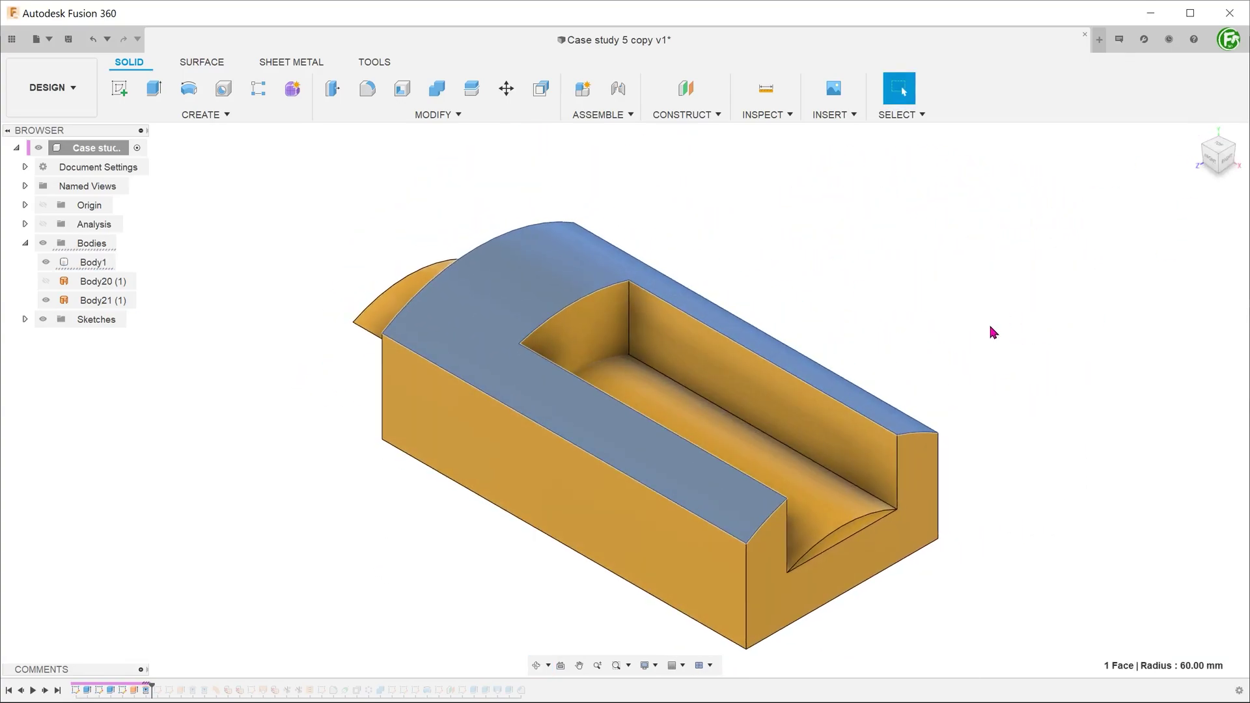
pyautogui.click(770, 270)
pyautogui.click(435, 116)
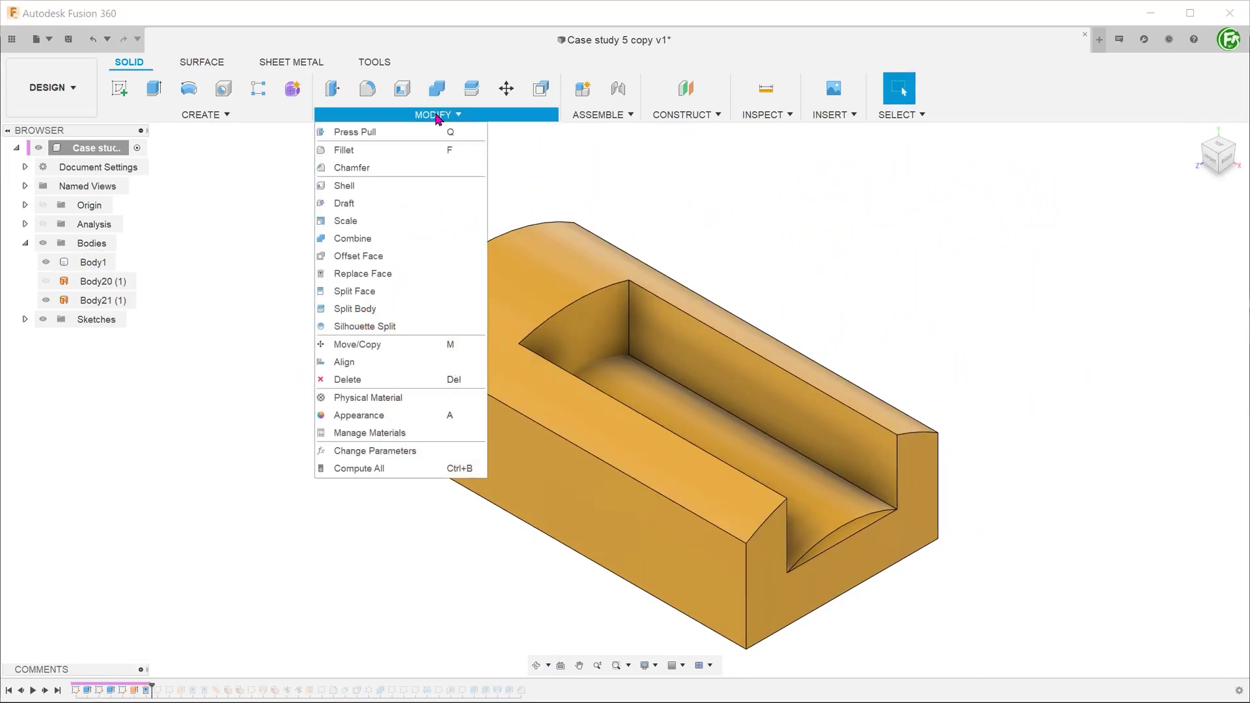
pyautogui.click(398, 276)
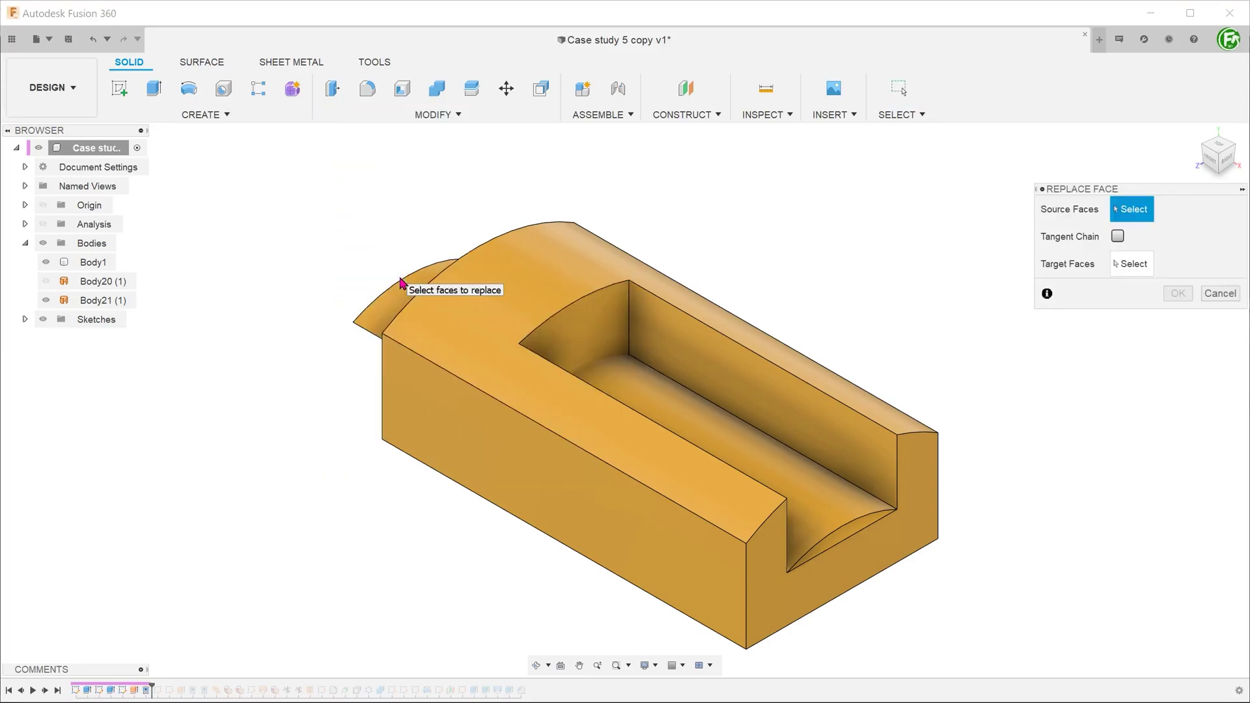
pyautogui.click(839, 542)
pyautogui.click(1132, 264)
pyautogui.click(771, 478)
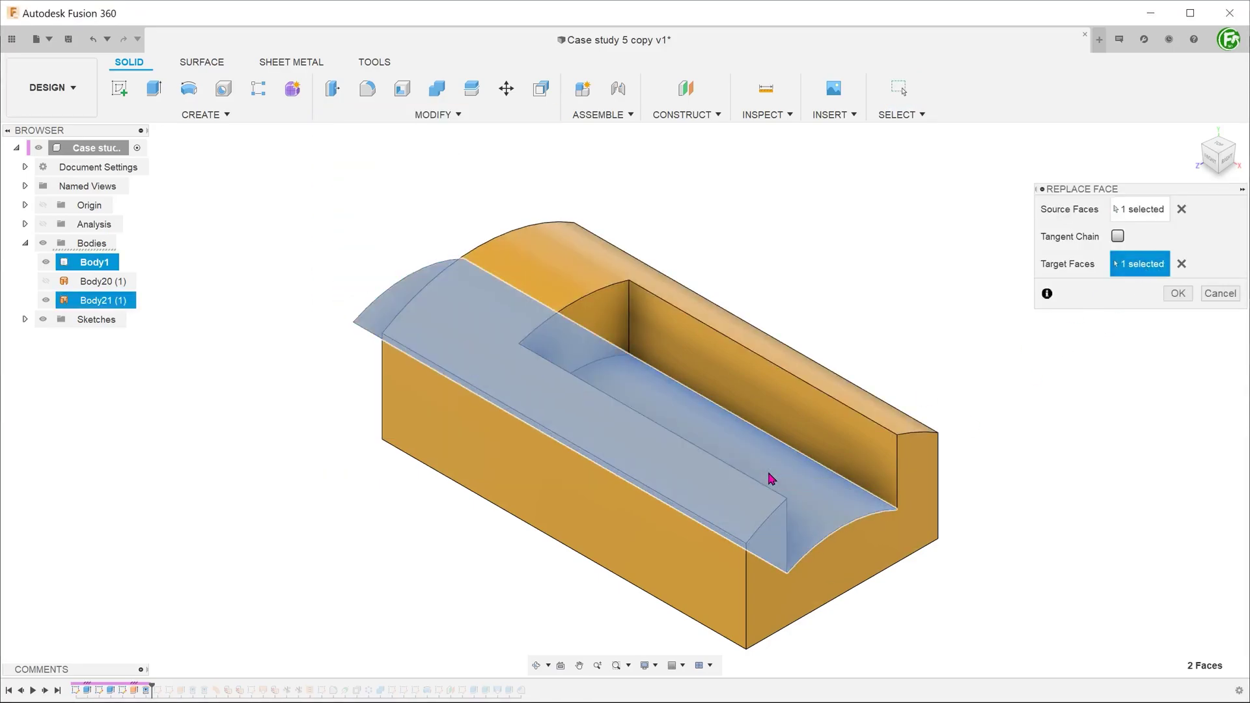
pyautogui.click(1178, 293)
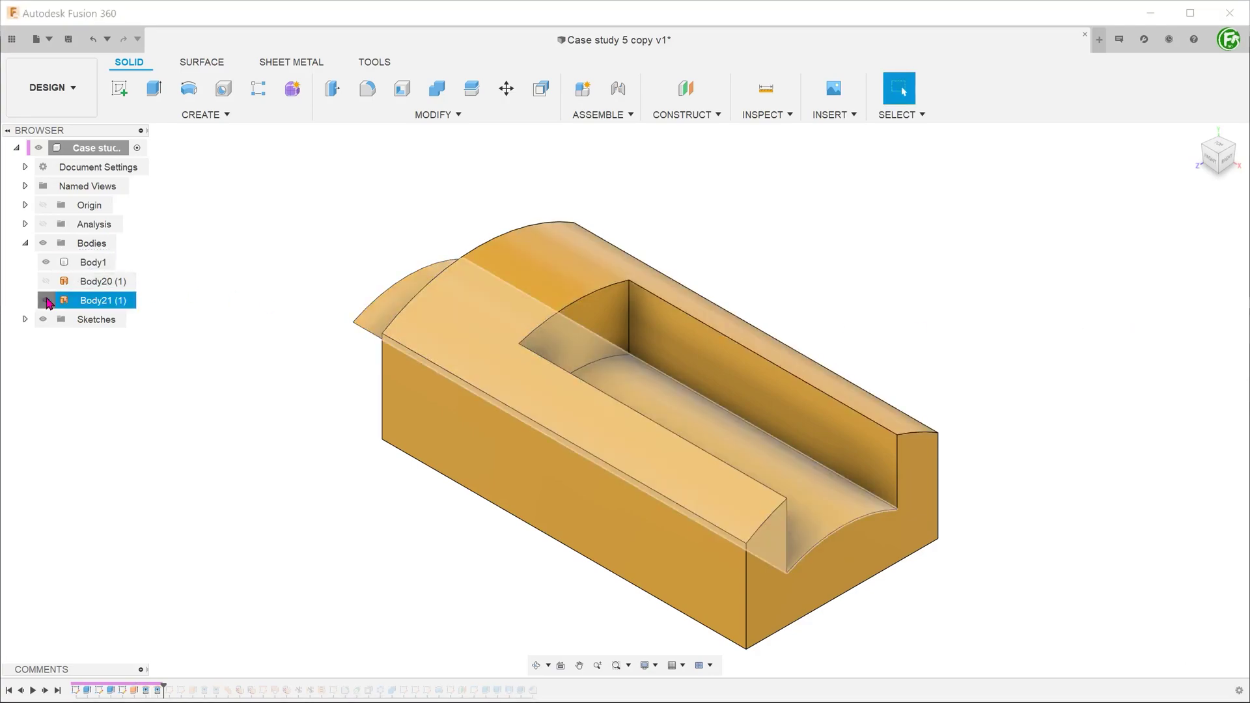
pyautogui.moveTo(466, 527)
pyautogui.keyDown('shift'); pyautogui.mouseDown(button='middle')
pyautogui.moveTo(444, 508)
pyautogui.moveTo(458, 521)
pyautogui.mouseUp(button='middle'); pyautogui.keyUp('shift')
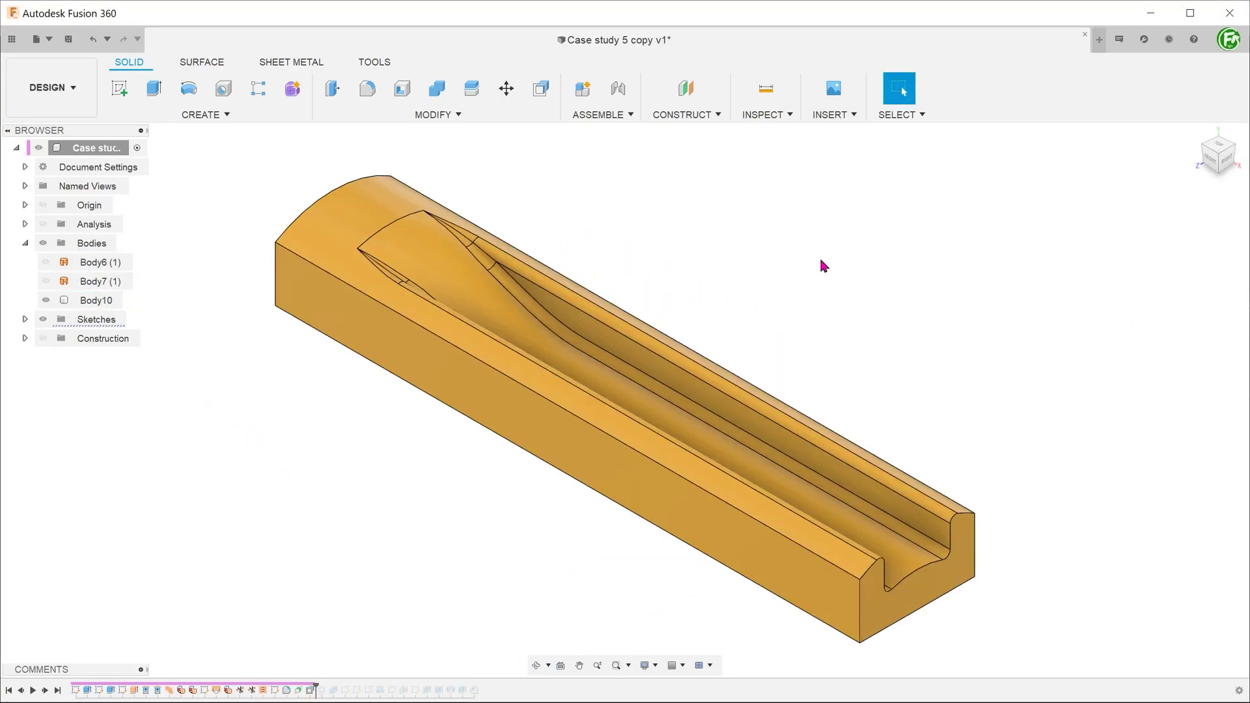
pyautogui.moveTo(823, 265)
pyautogui.keyDown('shift'); pyautogui.mouseDown(button='middle')
pyautogui.moveTo(805, 262)
pyautogui.moveTo(820, 279)
pyautogui.mouseUp(button='middle'); pyautogui.keyUp('shift')
pyautogui.click(521, 341)
pyautogui.click(520, 342)
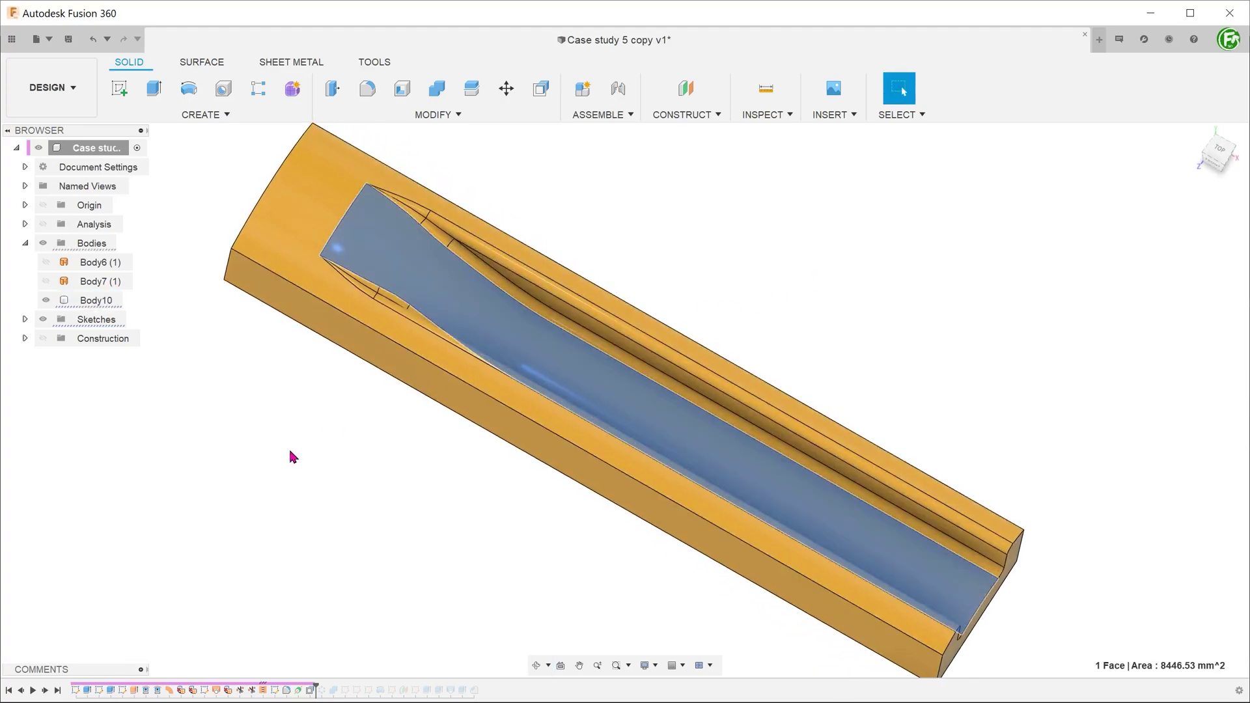
pyautogui.keyDown('shift'); pyautogui.moveTo(287, 455); pyautogui.dragTo(304, 399, button='middle'); pyautogui.keyUp('shift')
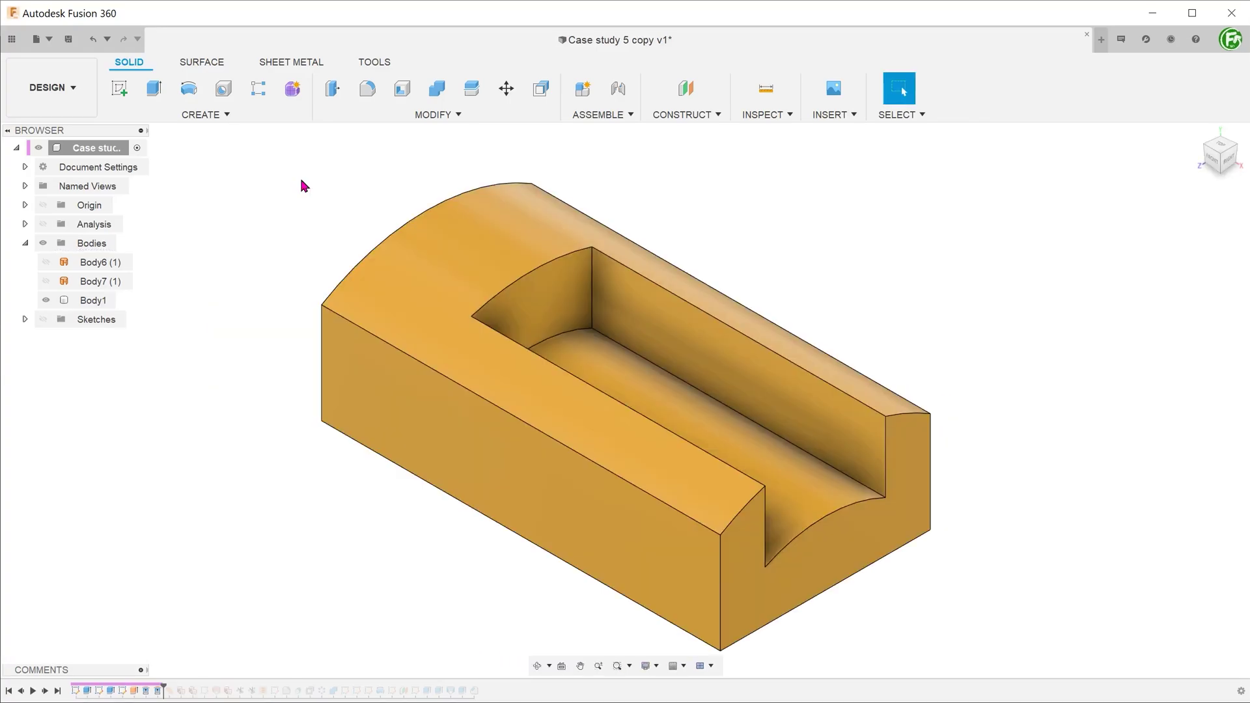
# - Delete the pocket's end wall and bottom faces, then orbit to check the open Body1 (8)
pyautogui.click(207, 65)
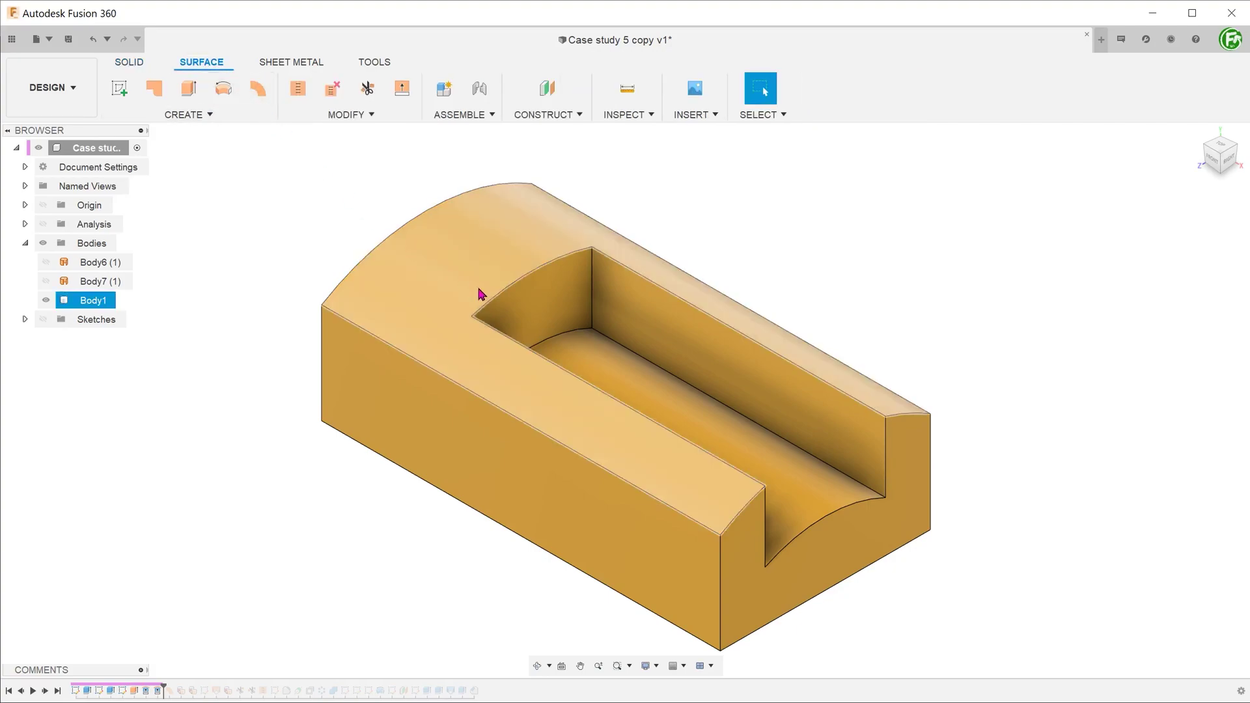
pyautogui.click(536, 301)
pyautogui.click(655, 398)
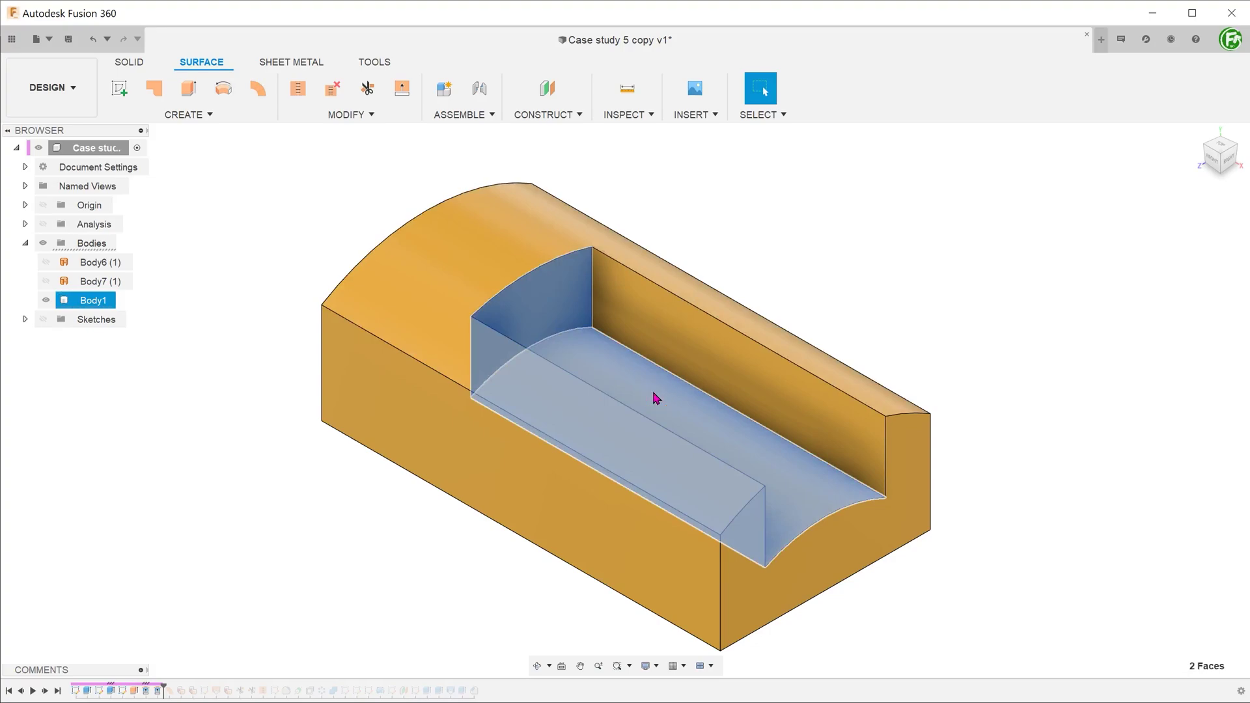
pyautogui.press('Delete')
pyautogui.click(306, 480)
pyautogui.keyDown('shift'); pyautogui.moveTo(306, 479); pyautogui.dragTo(252, 464, button='middle'); pyautogui.keyUp('shift')
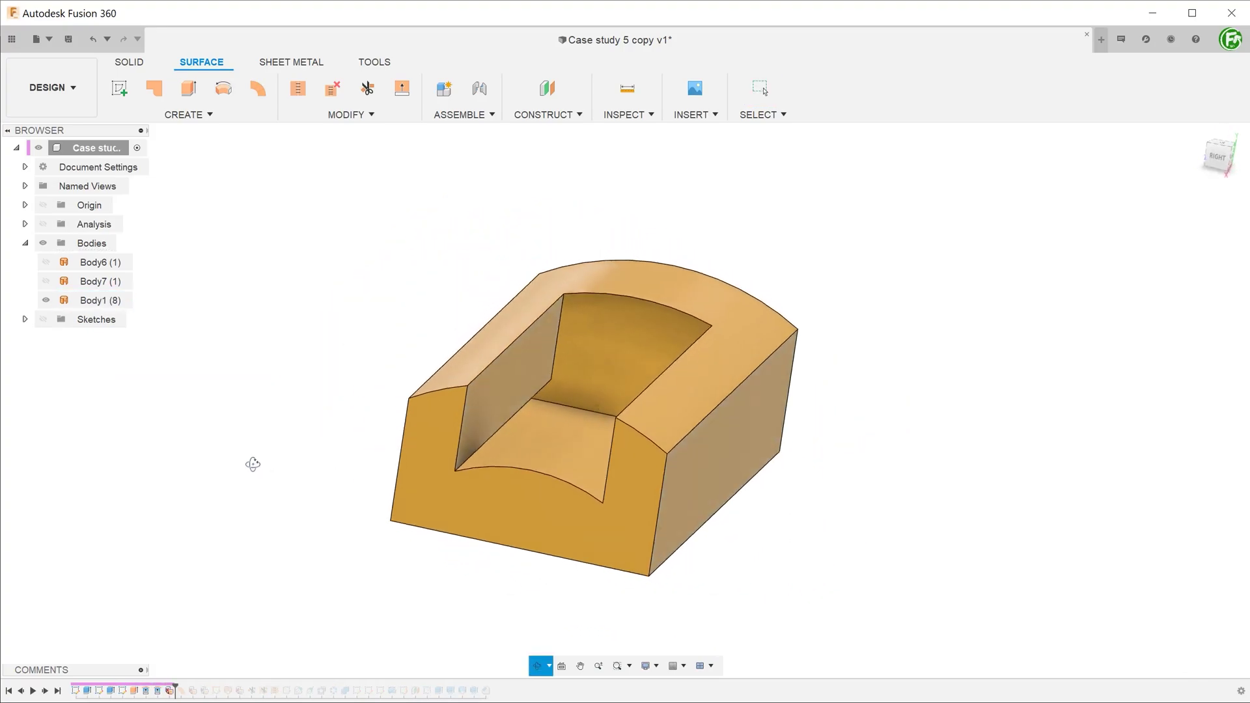
pyautogui.click(107, 300)
pyautogui.keyDown('shift'); pyautogui.moveTo(212, 377); pyautogui.dragTo(276, 397, button='middle'); pyautogui.keyUp('shift')
pyautogui.press('Escape')
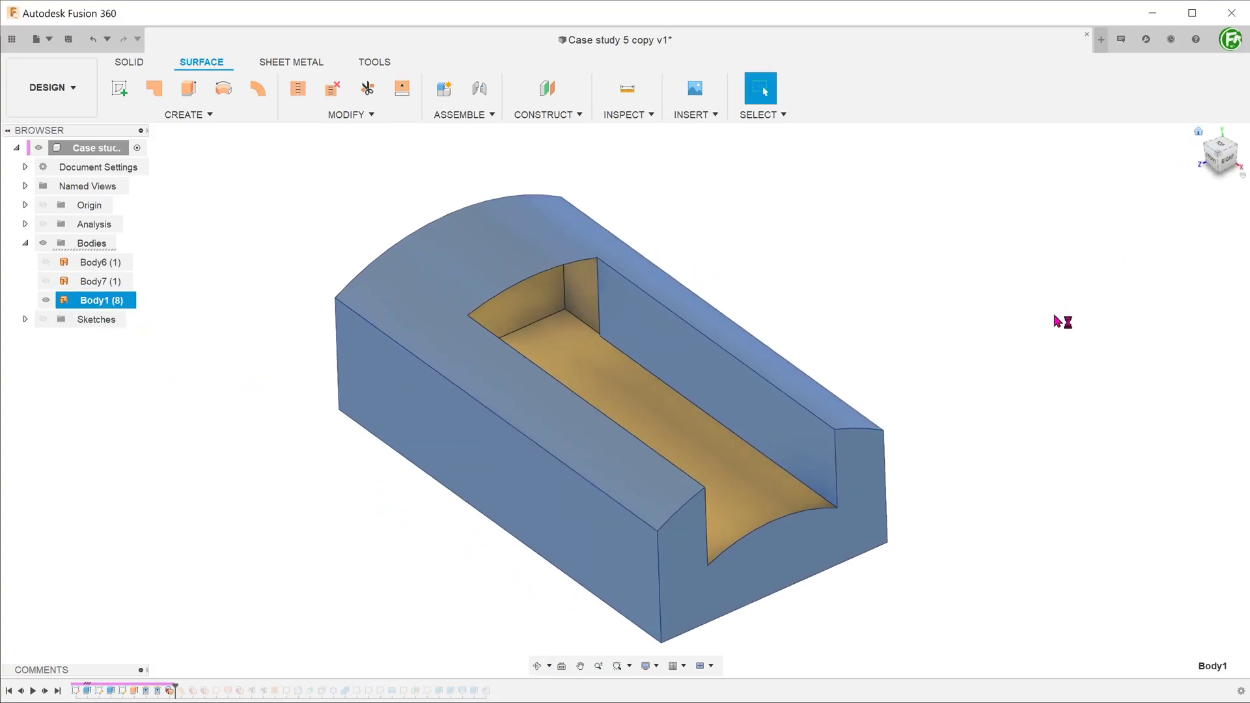
pyautogui.click(1058, 337)
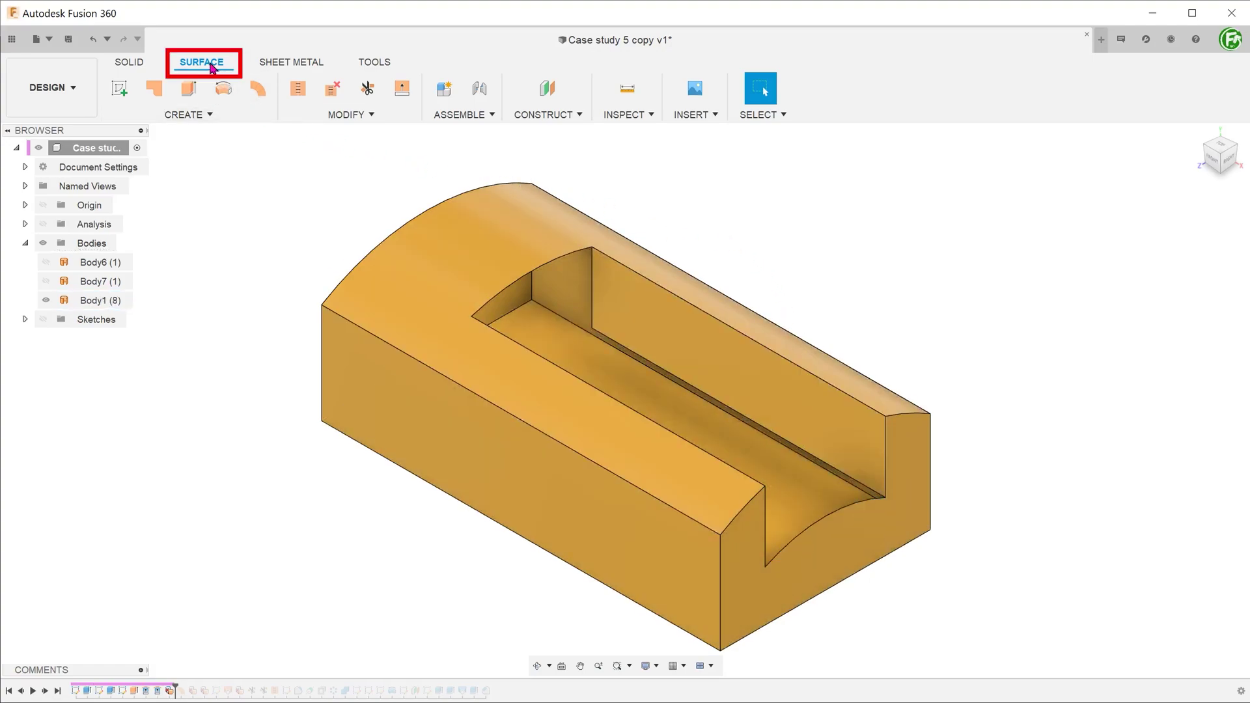
# - Create a ruled surface extending 16 mm out from the slot's curved bottom edge
pyautogui.click(204, 116)
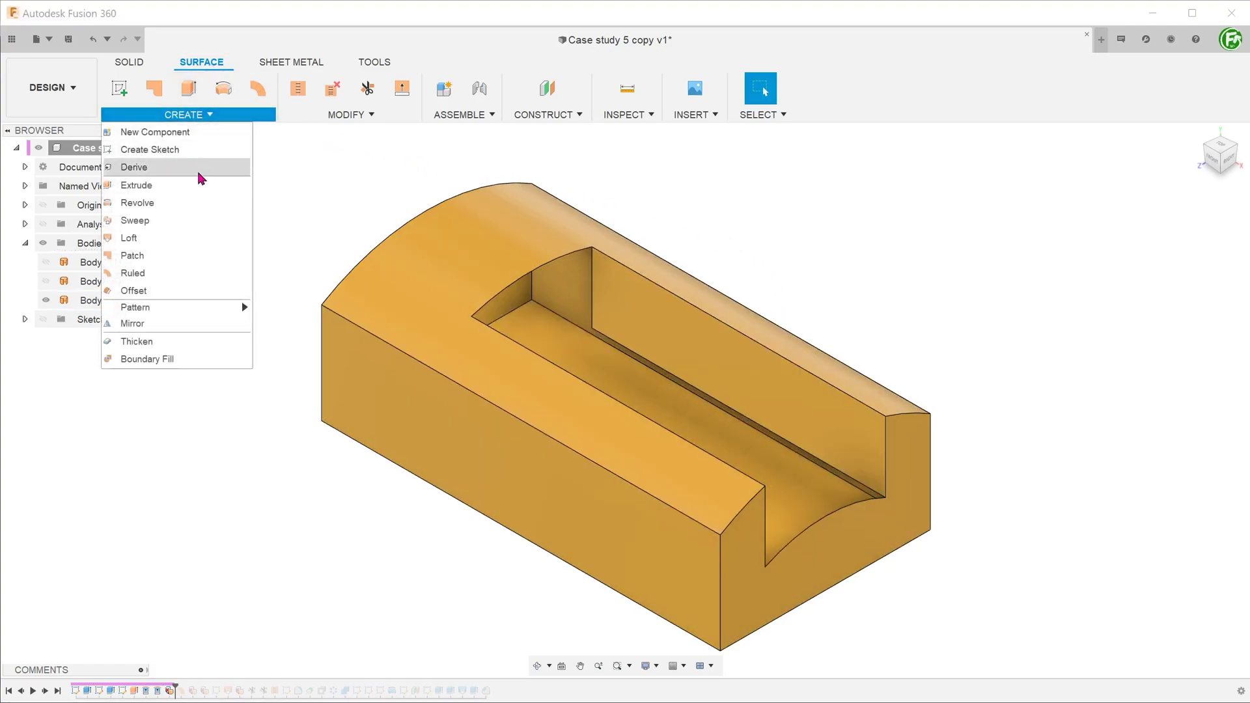
pyautogui.click(195, 282)
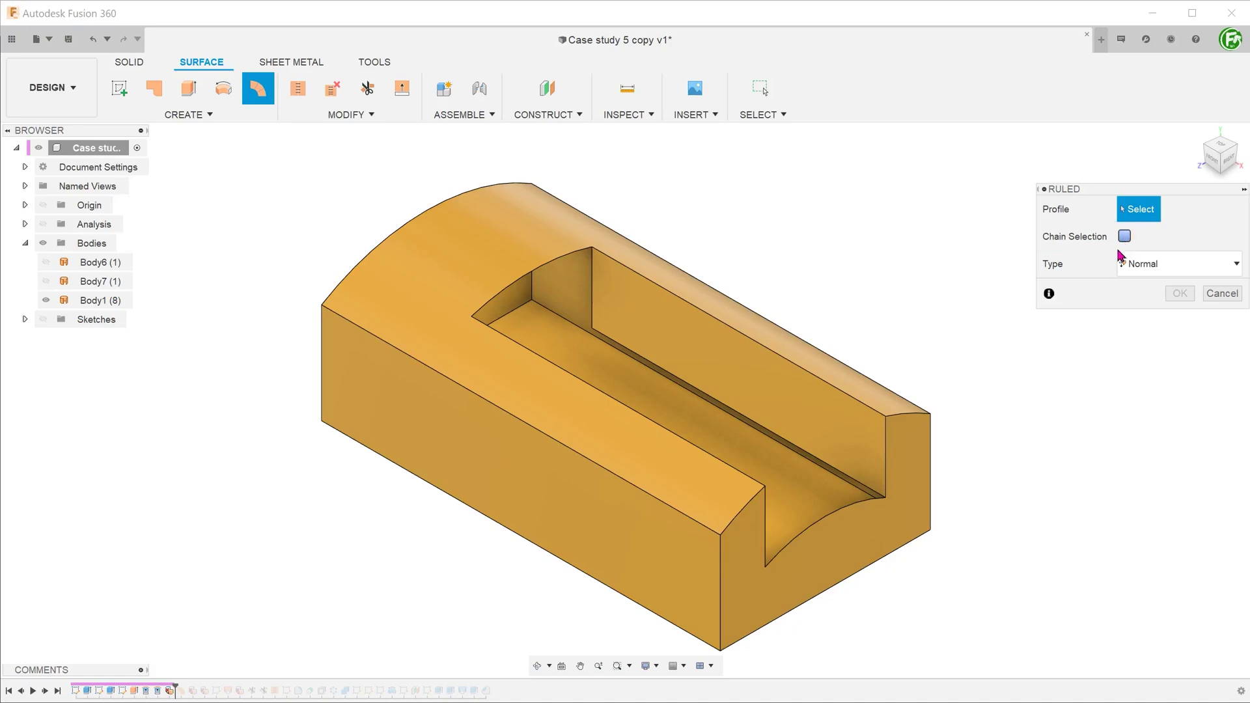
pyautogui.click(859, 507)
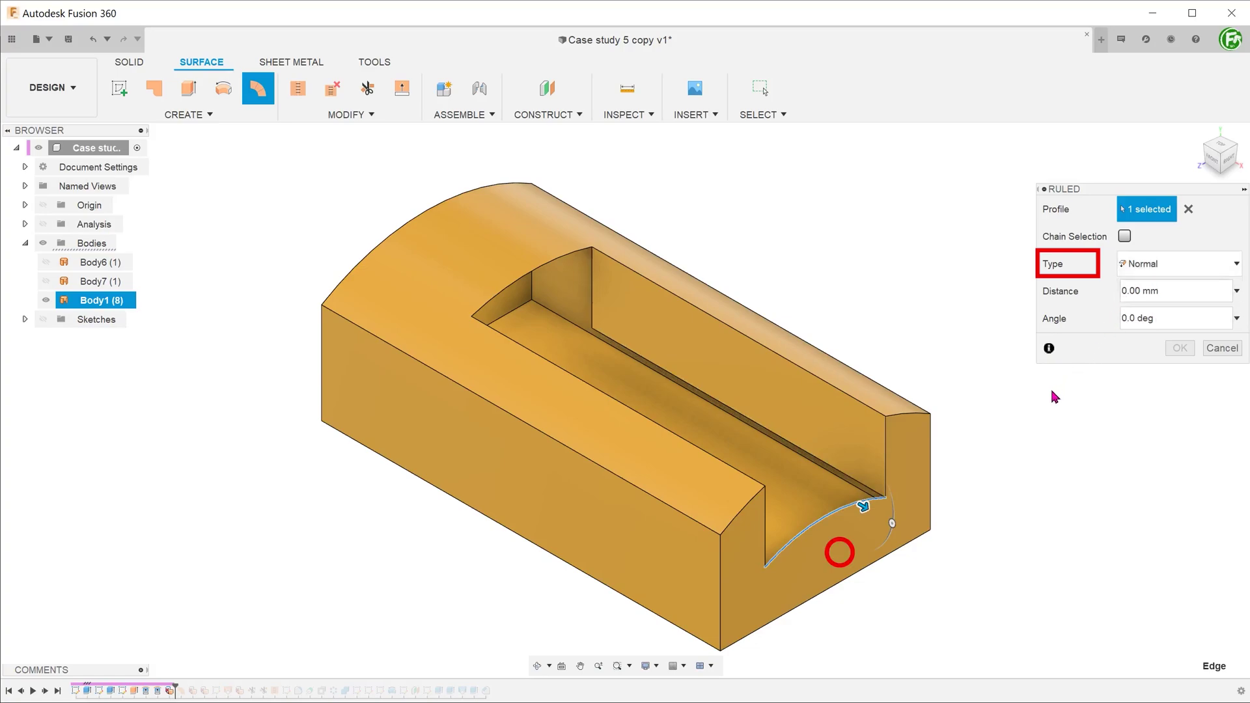
pyautogui.moveTo(864, 503); pyautogui.dragTo(925, 526)
pyautogui.click(1177, 348)
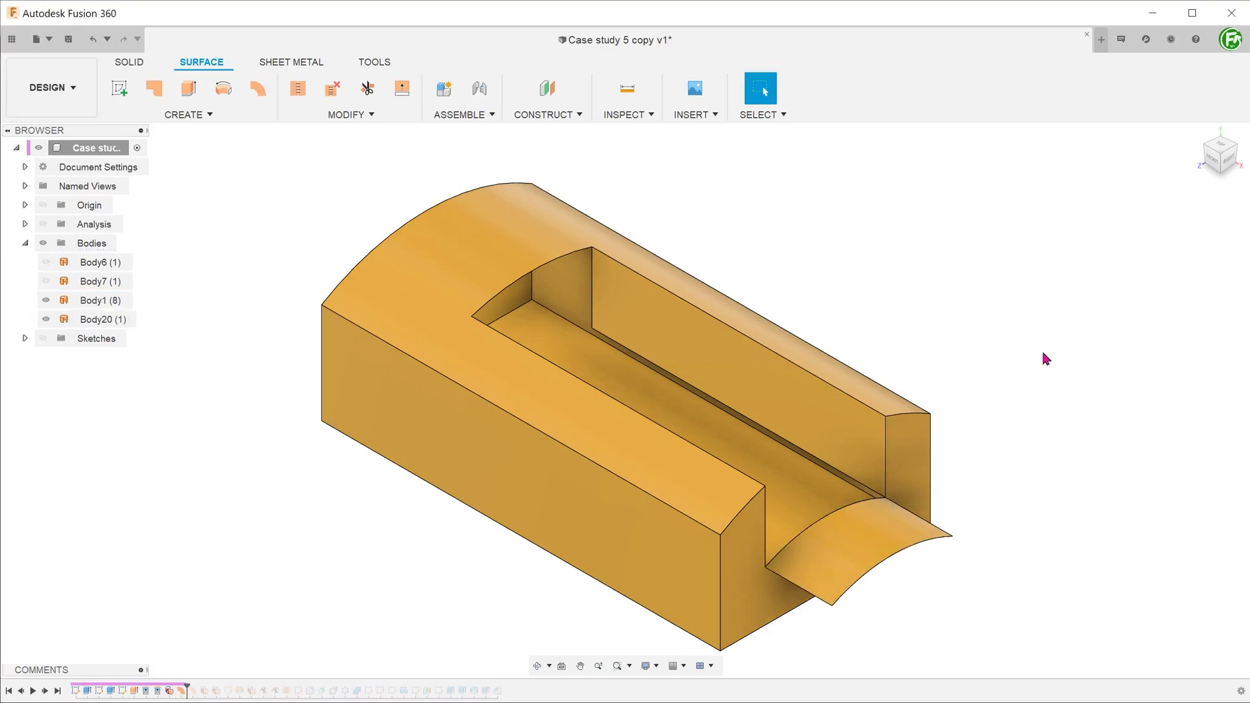
pyautogui.moveTo(892, 353); pyautogui.dragTo(757, 273, button='middle')
# - Start a loft between the slot's upper curved edge and the ruled surface's edge
pyautogui.click(215, 116)
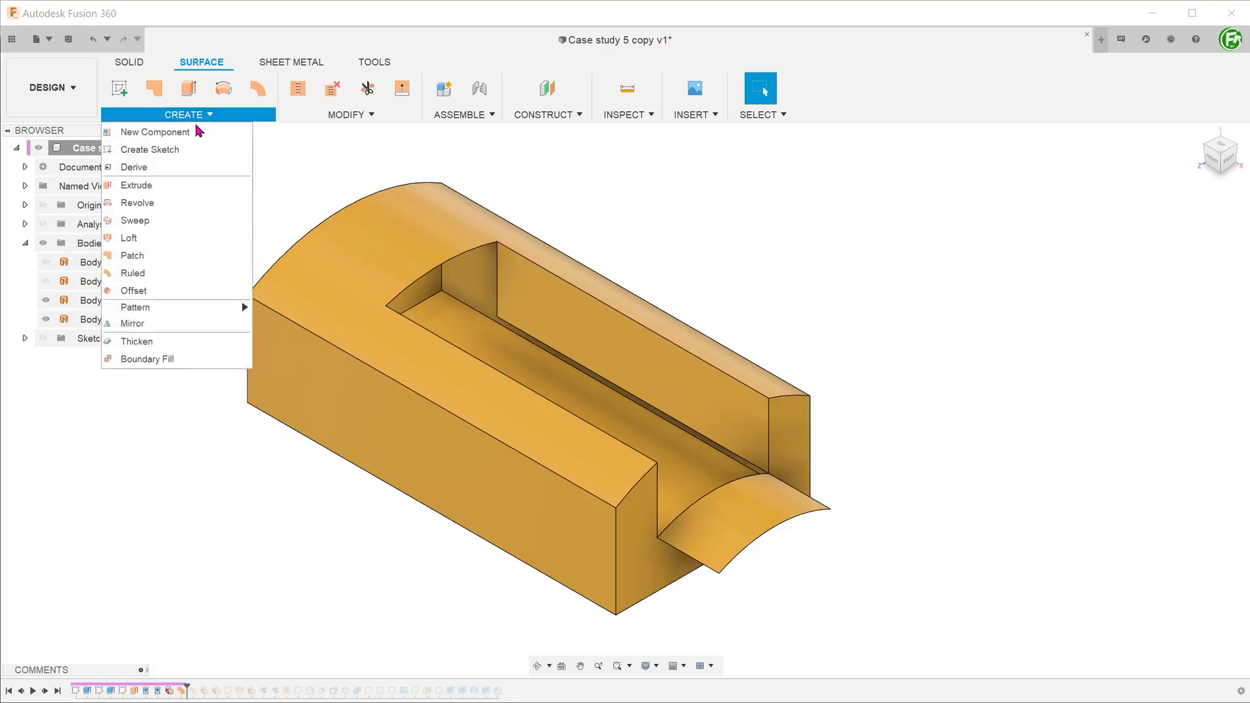
pyautogui.click(164, 239)
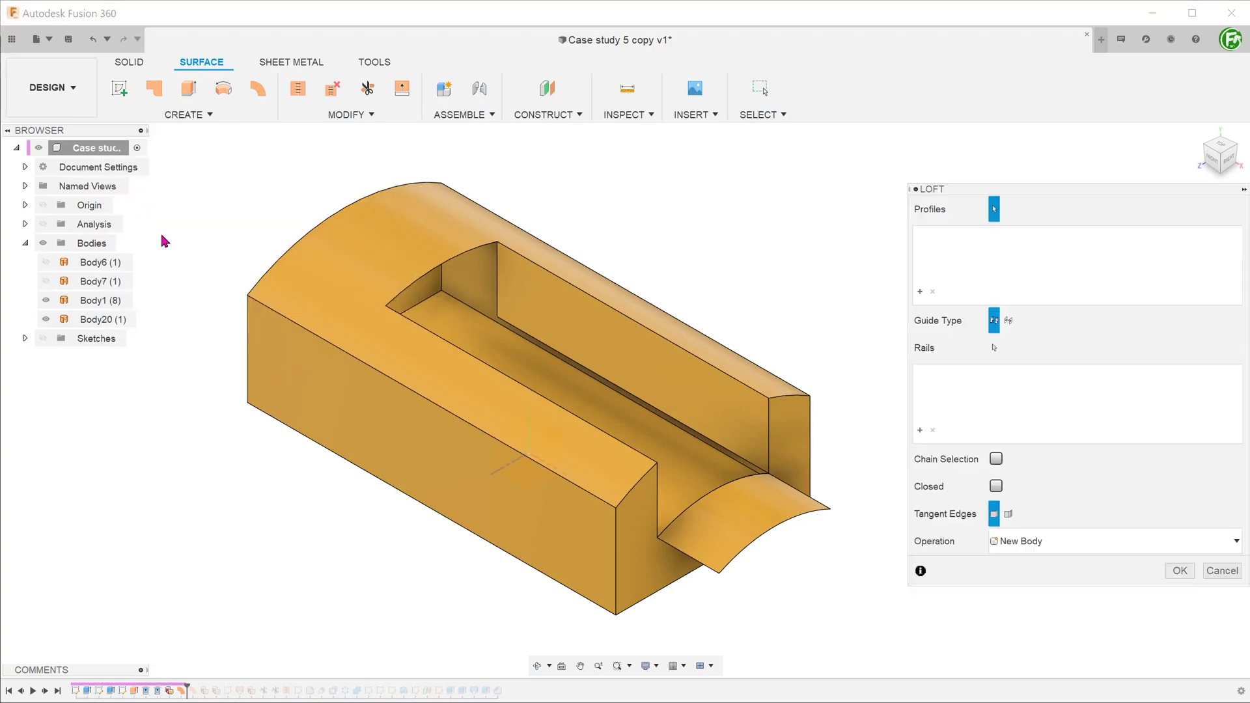
pyautogui.click(413, 285)
pyautogui.click(704, 500)
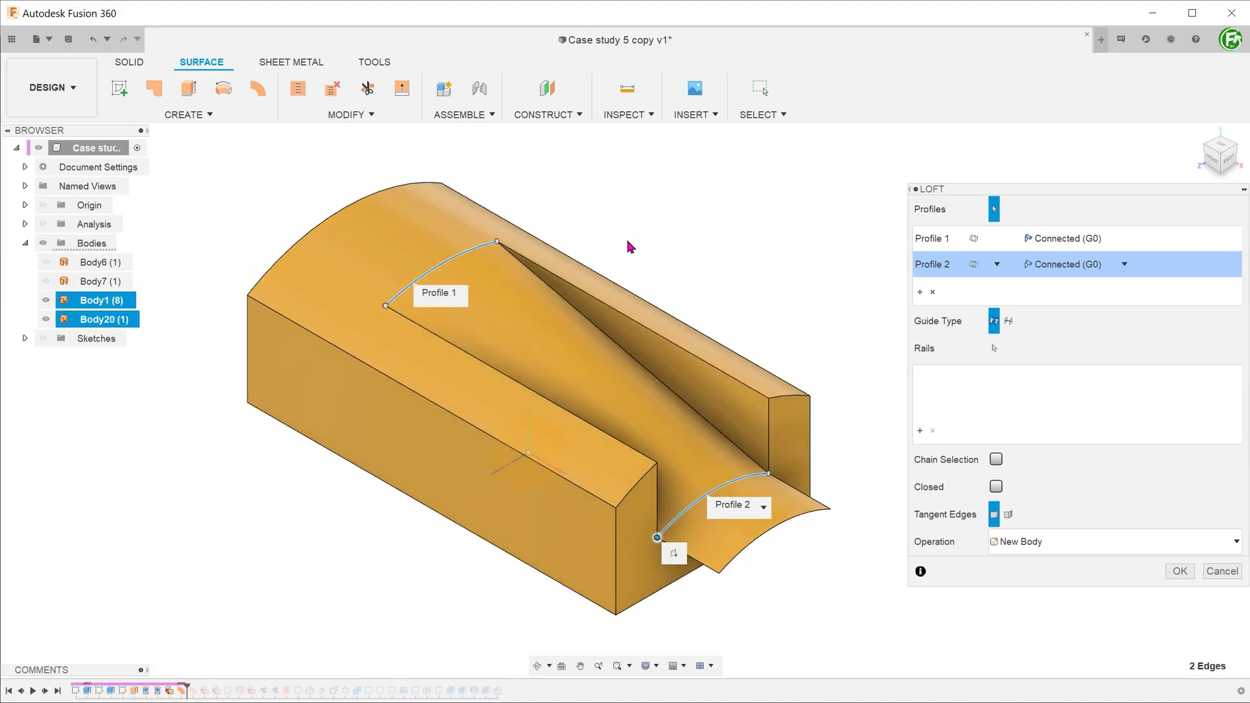
pyautogui.click(399, 239)
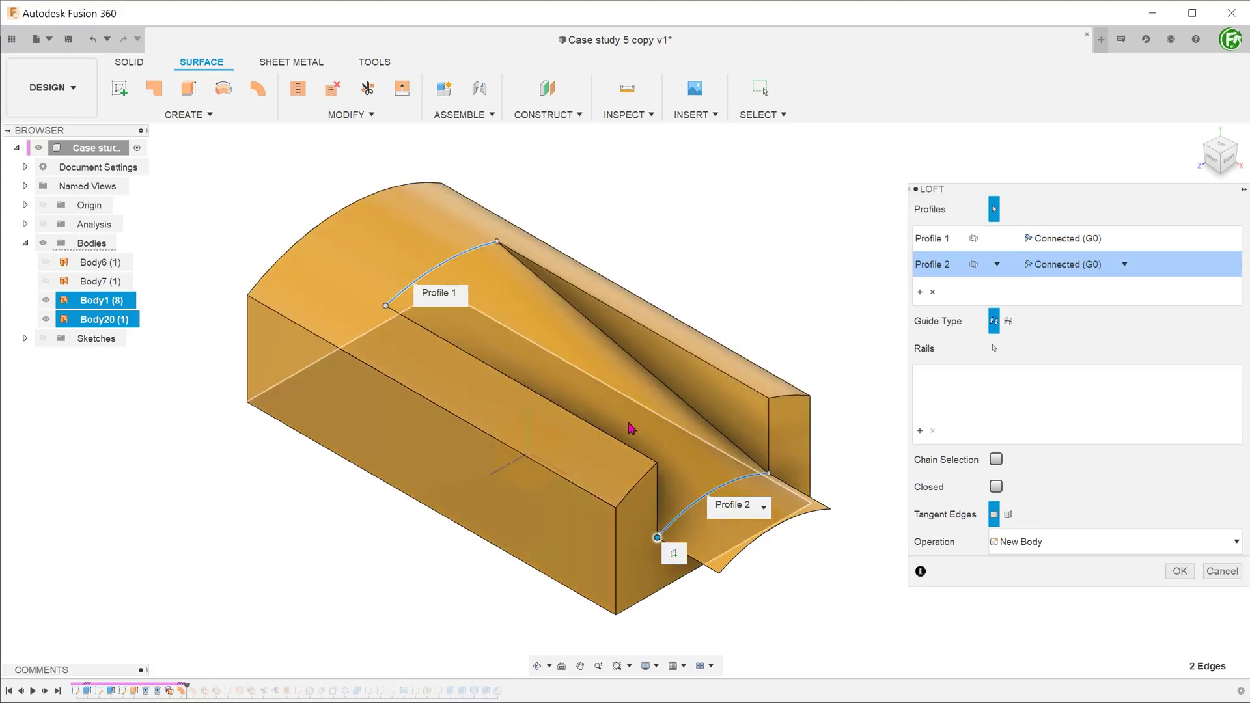
pyautogui.click(719, 546)
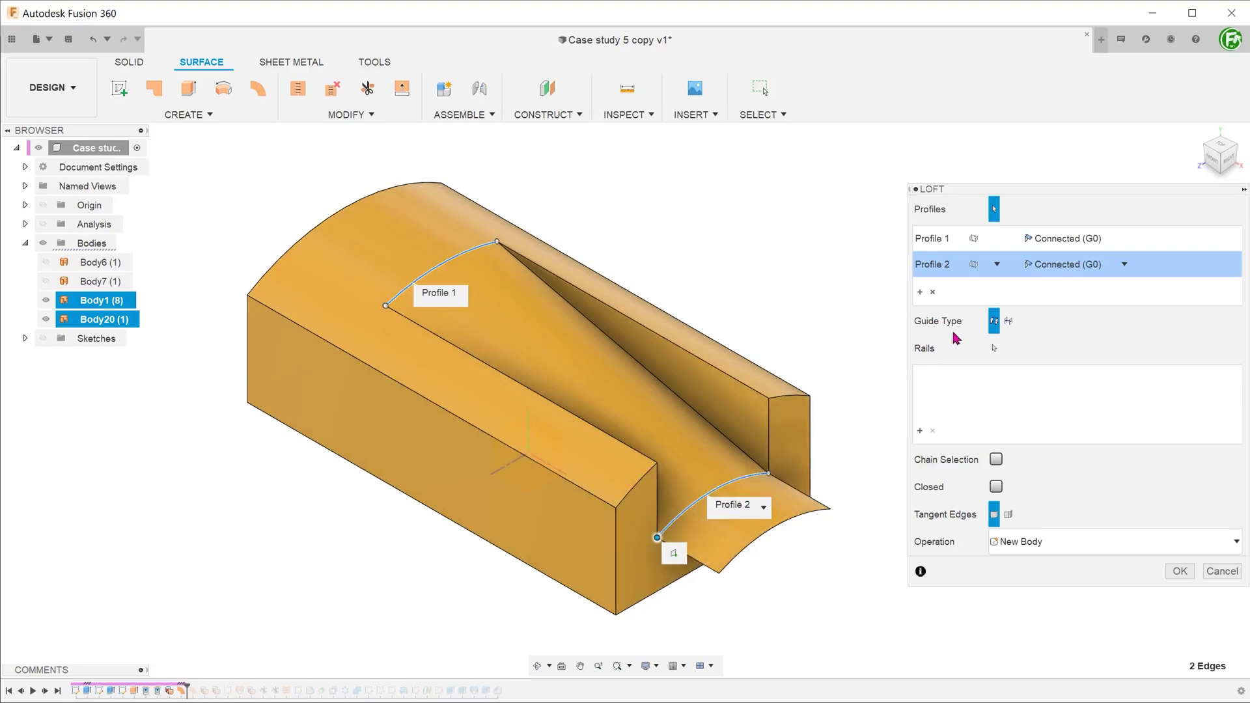
# - Set both loft profiles to Tangent (G1) continuity with Align to Surface
pyautogui.click(1081, 241)
pyautogui.click(1068, 282)
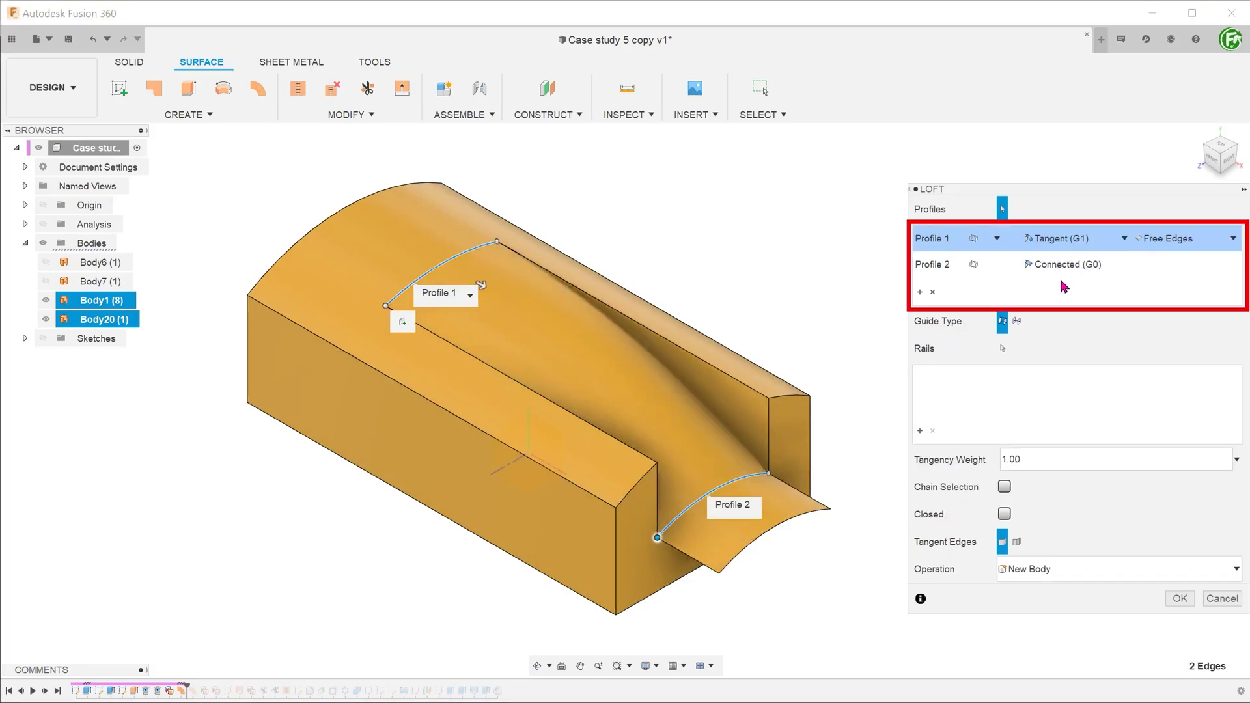
pyautogui.click(1068, 279)
pyautogui.click(1060, 300)
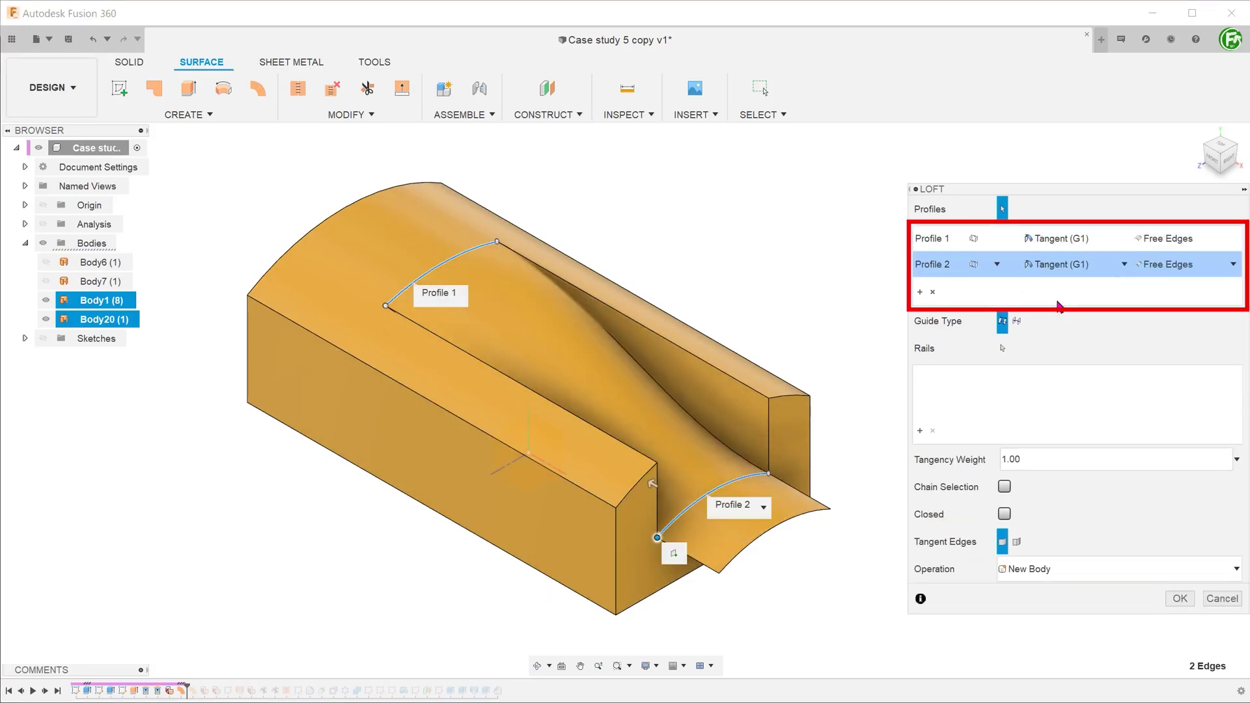
pyautogui.click(1160, 238)
pyautogui.click(1184, 296)
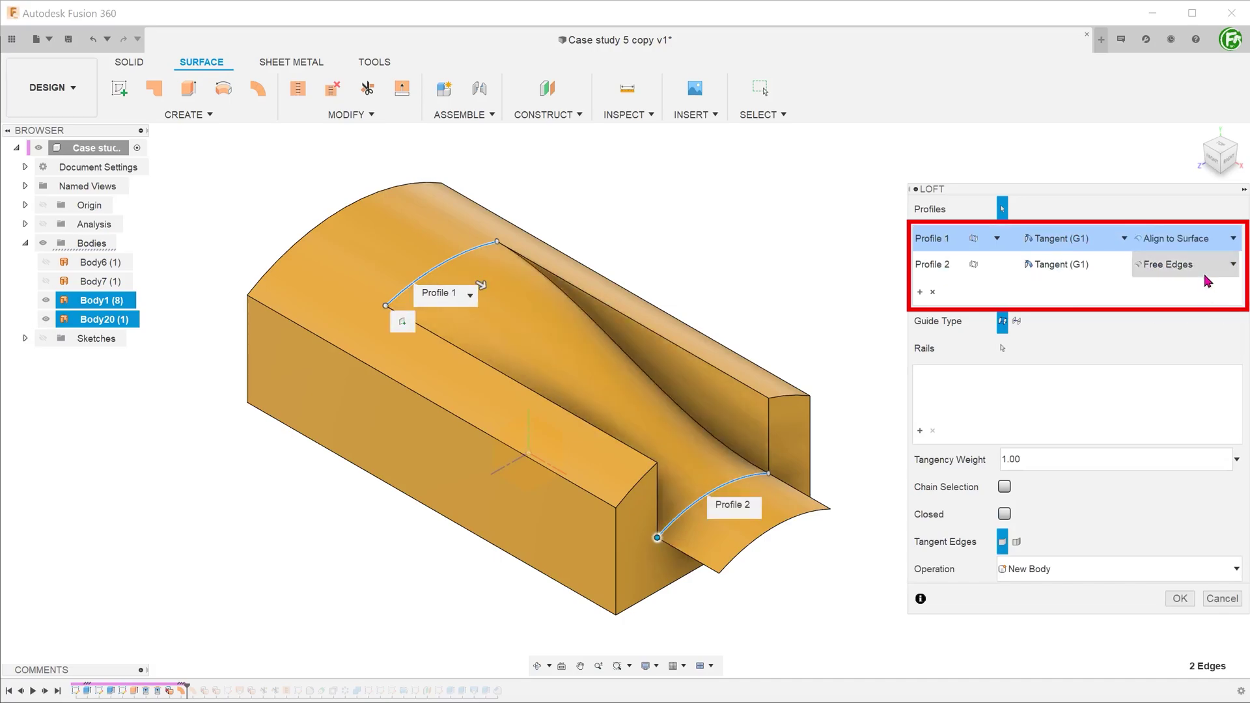
pyautogui.click(1171, 264)
pyautogui.click(1213, 323)
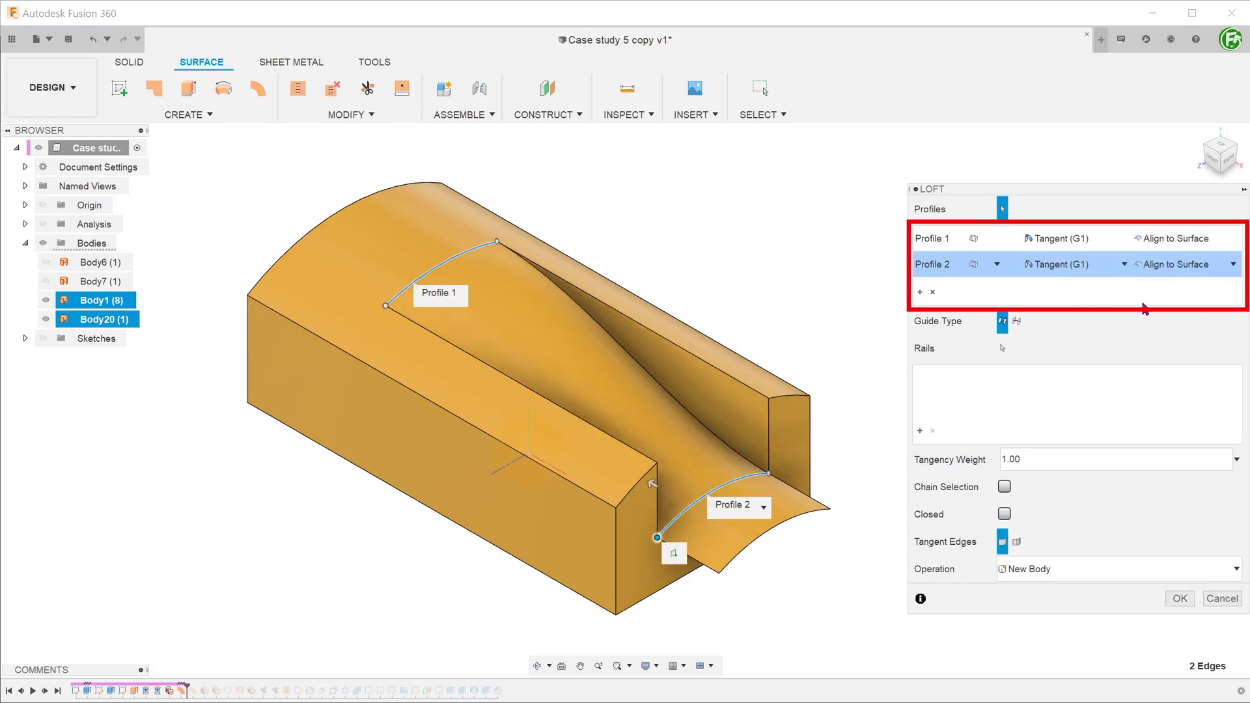
# - Raise the tangency weight to 1.70 and confirm the loft, creating Body22
pyautogui.click(391, 256)
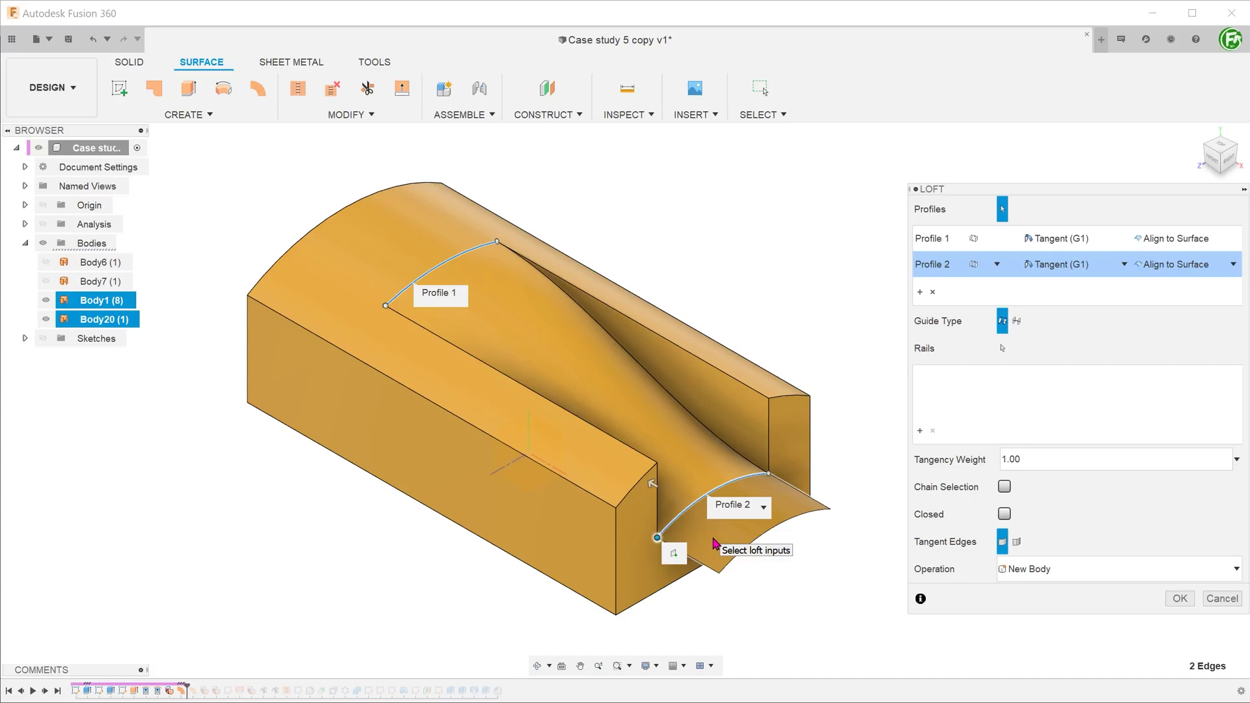
pyautogui.click(652, 483)
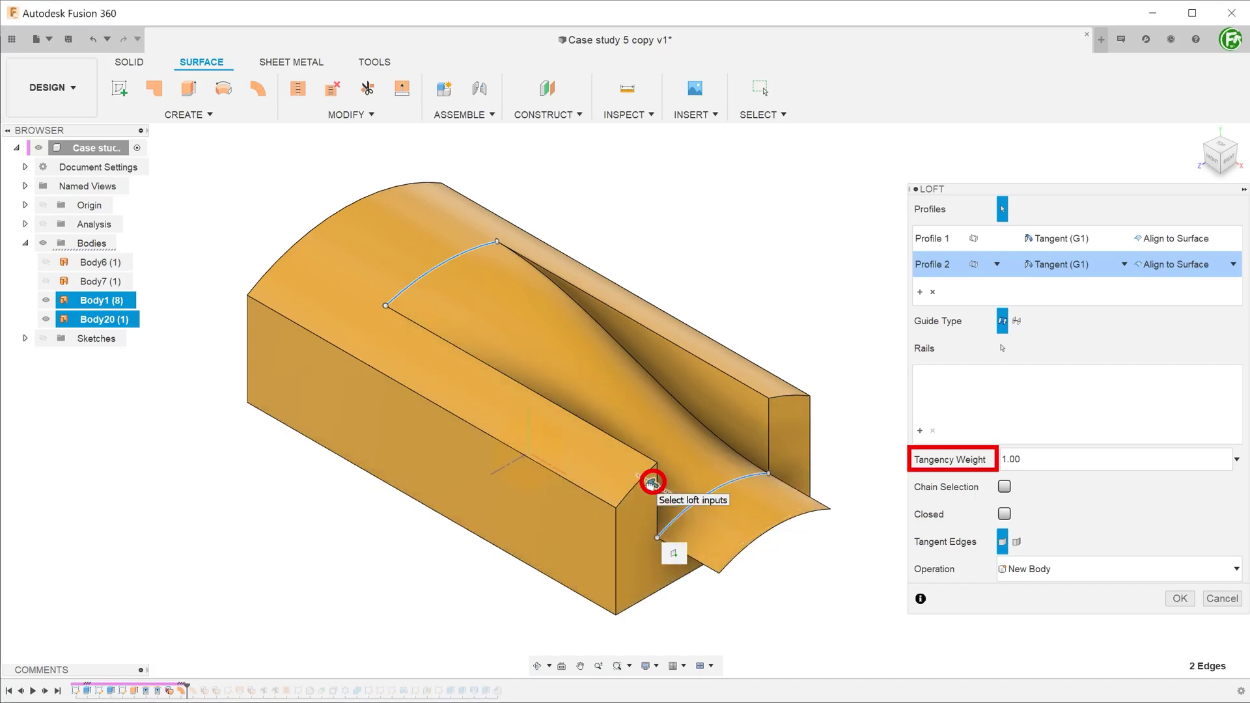
pyautogui.moveTo(649, 488); pyautogui.dragTo(630, 471)
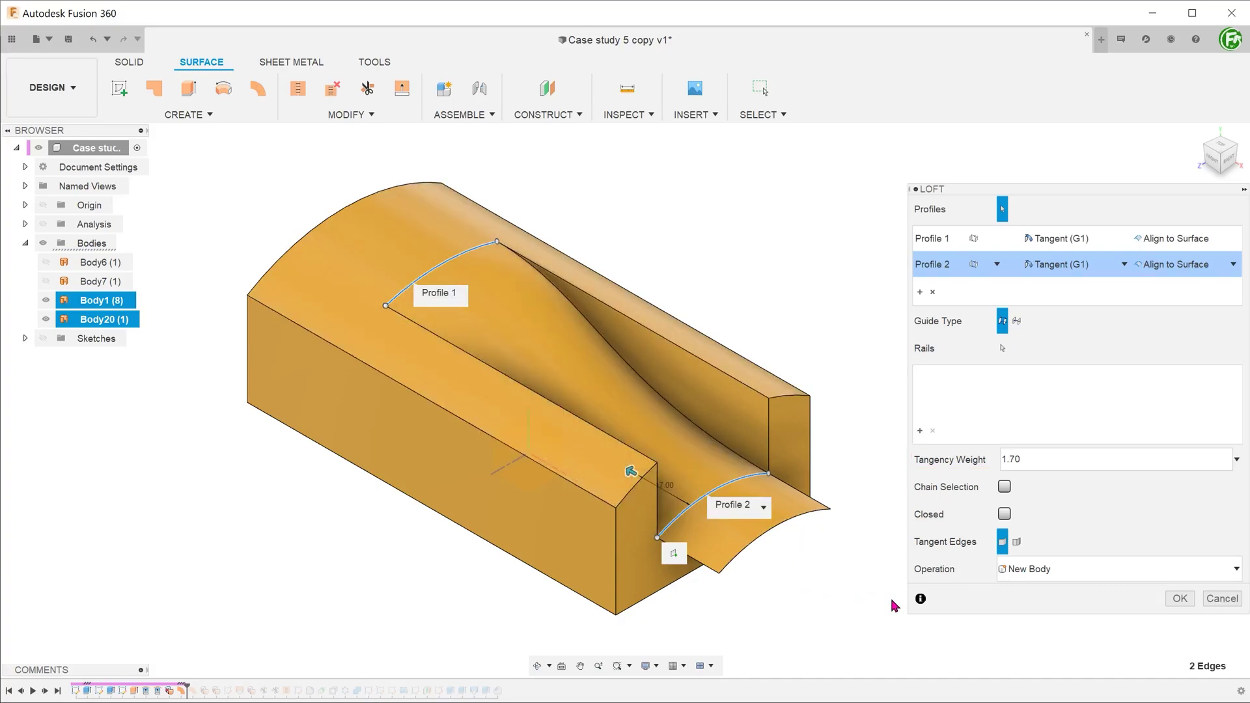
pyautogui.click(1180, 598)
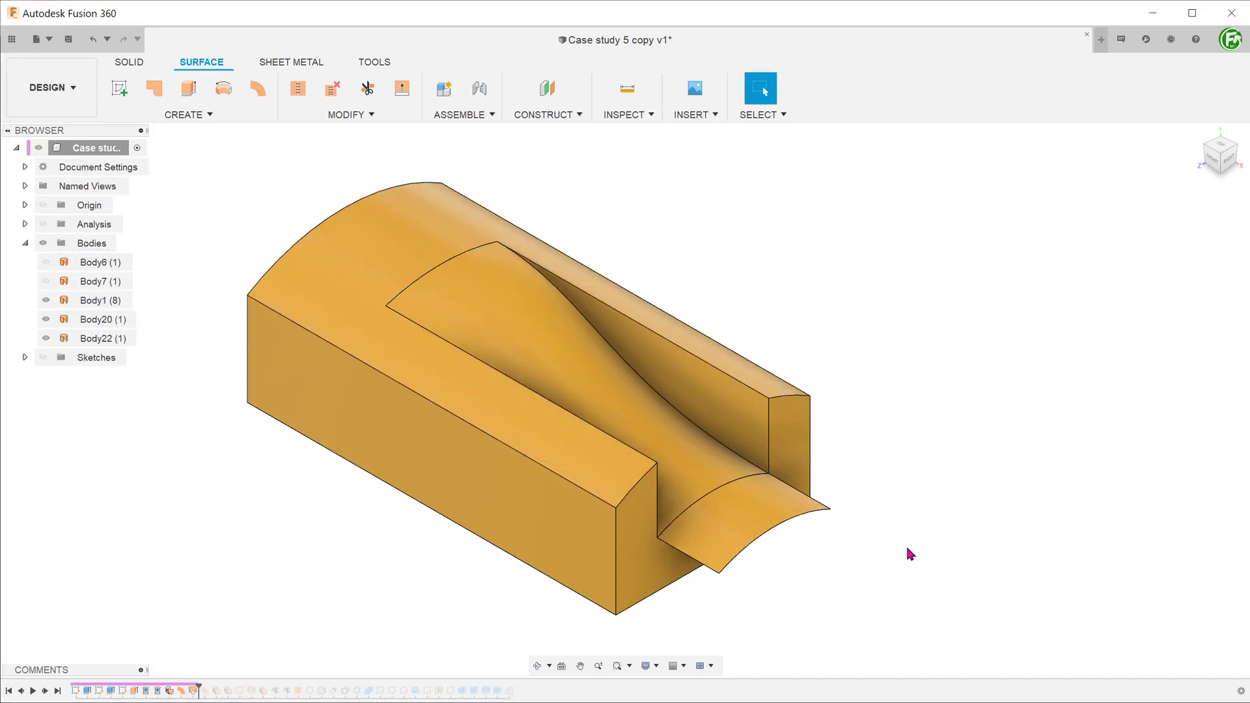
# - Hide the ruled surface Body20, then inspect Body22 and Body1 and clear the selection
pyautogui.click(46, 319)
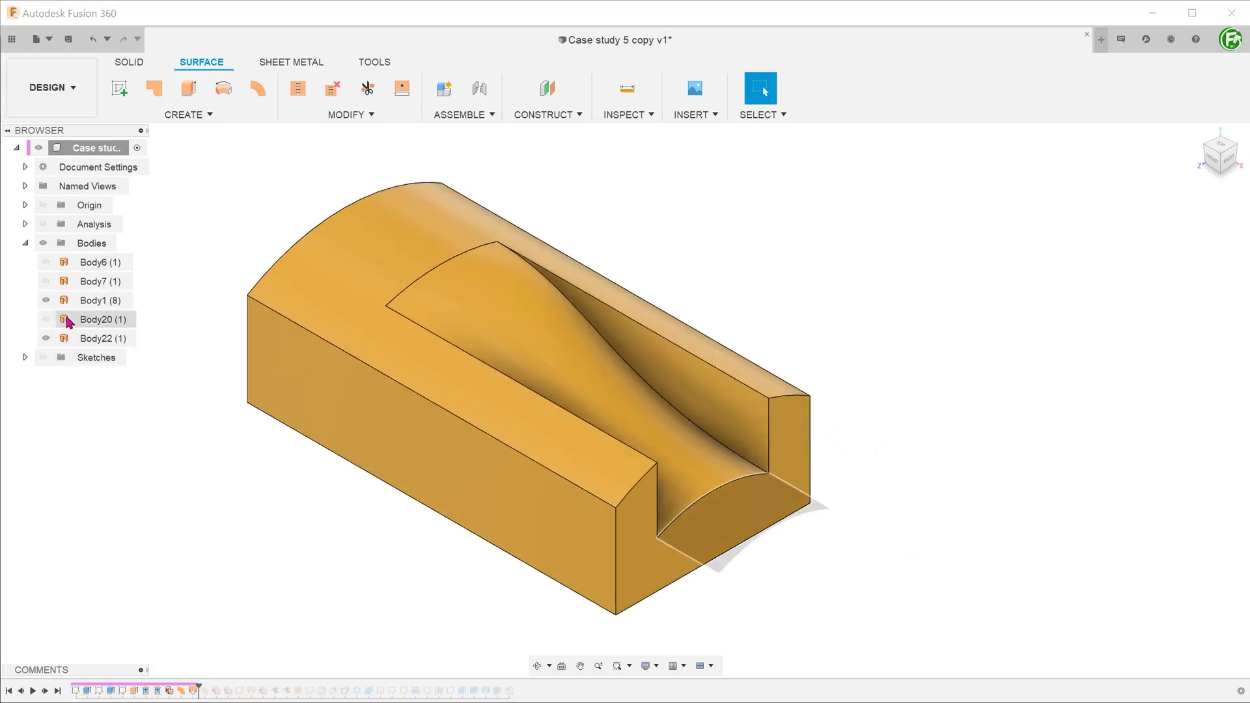
pyautogui.click(500, 311)
pyautogui.press('v')
pyautogui.click(693, 378)
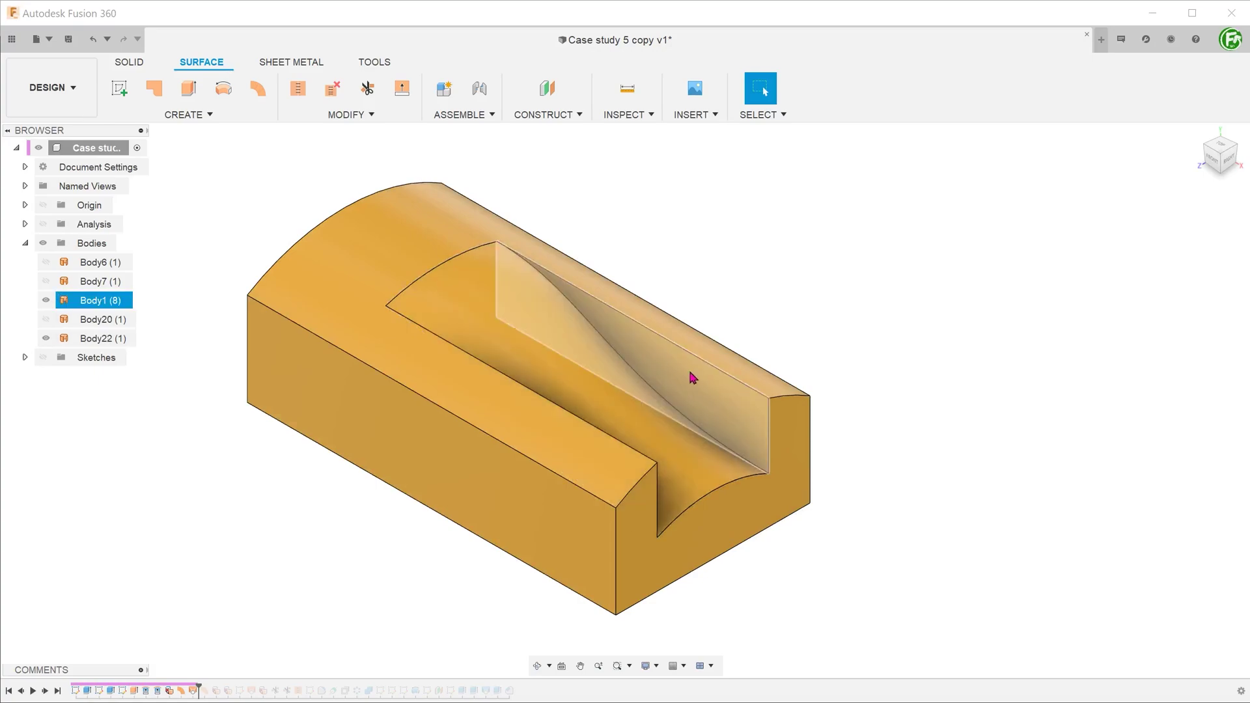
pyautogui.click(667, 270)
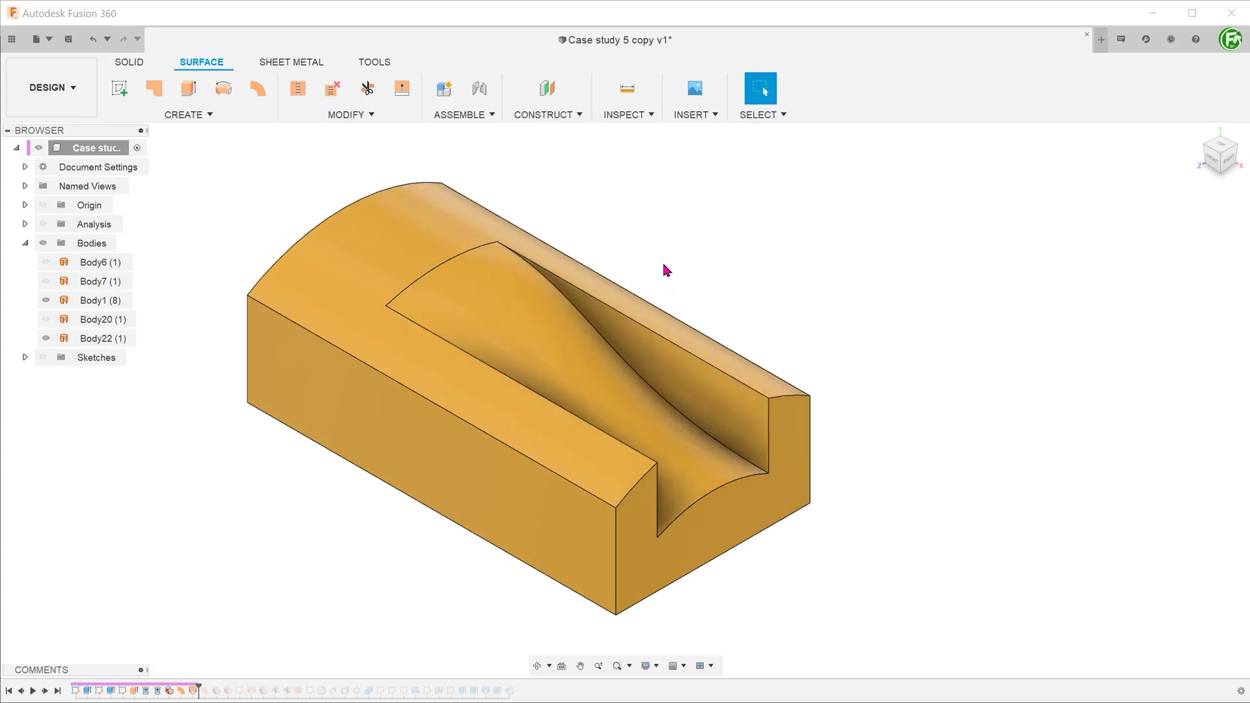
# - Trim Body1 with the Body22 loft surface, removing the region above it
pyautogui.click(346, 114)
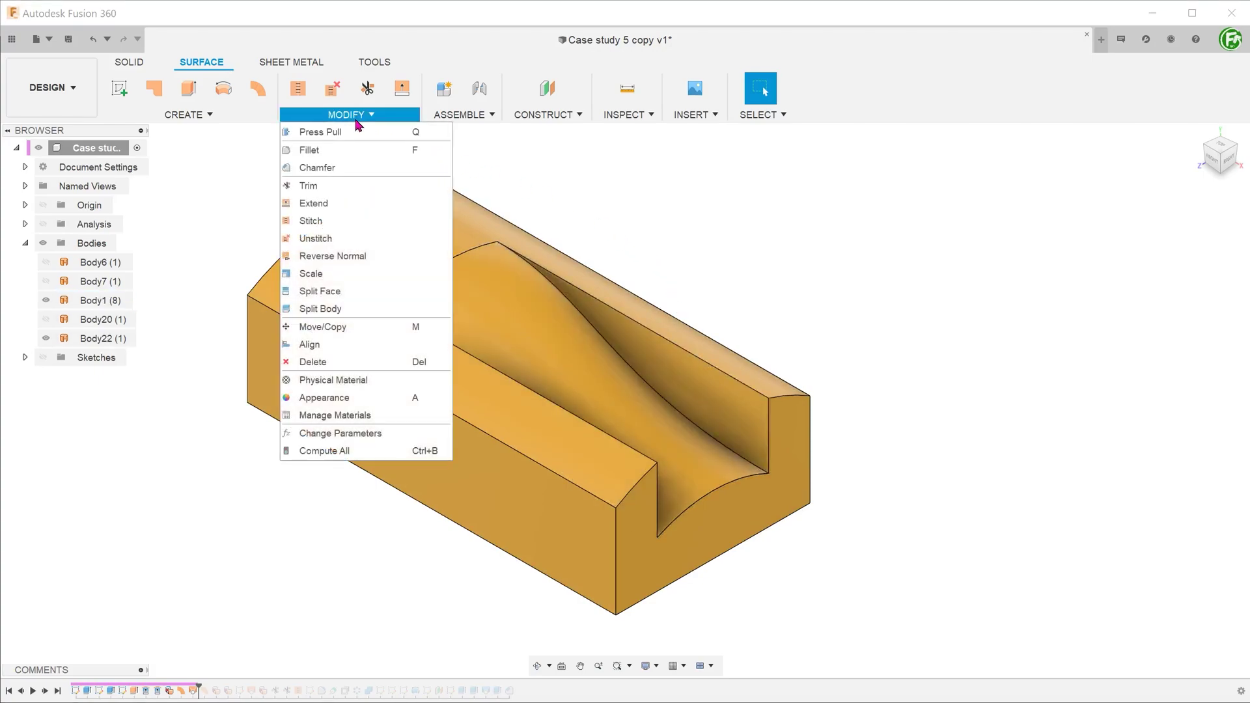
pyautogui.click(388, 187)
pyautogui.click(513, 313)
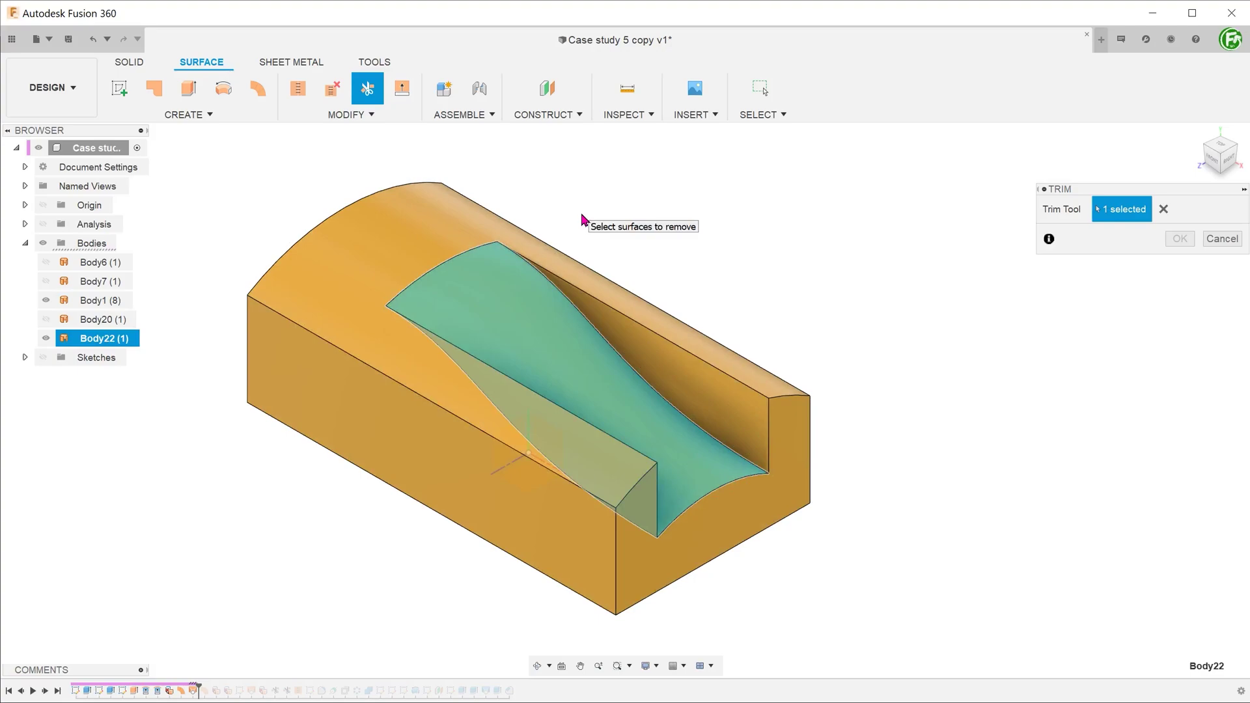
pyautogui.click(533, 297)
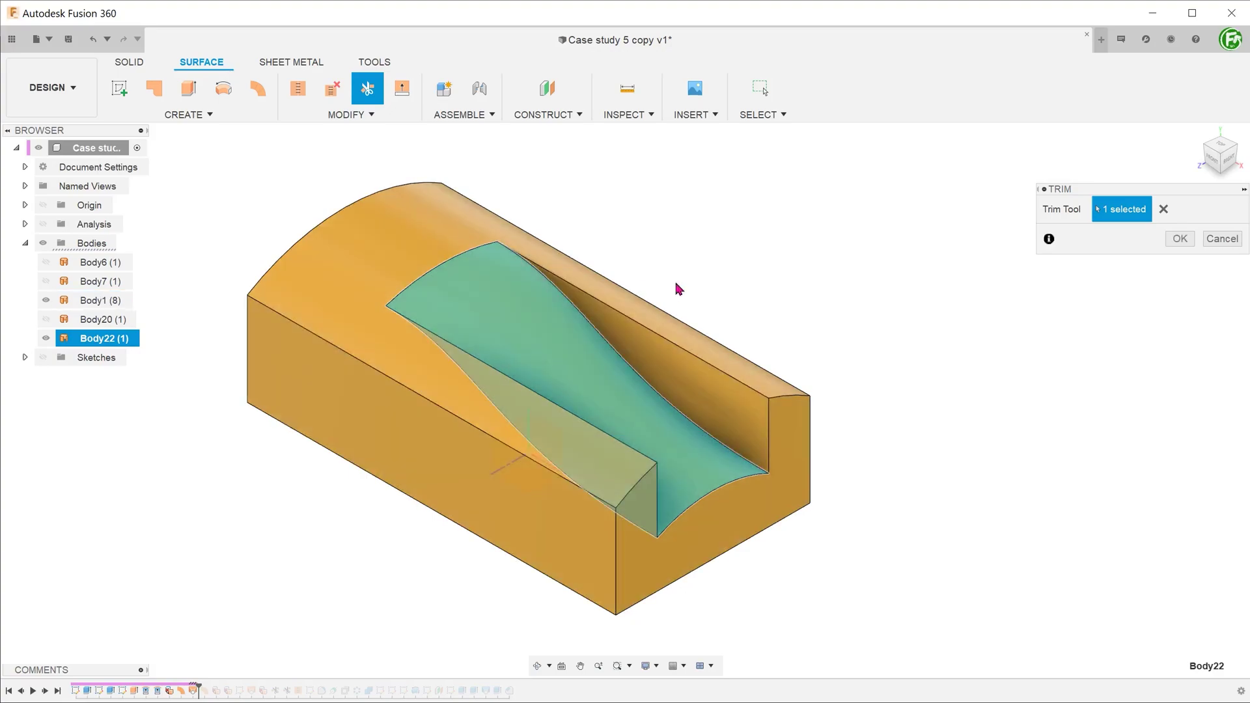
pyautogui.click(1179, 239)
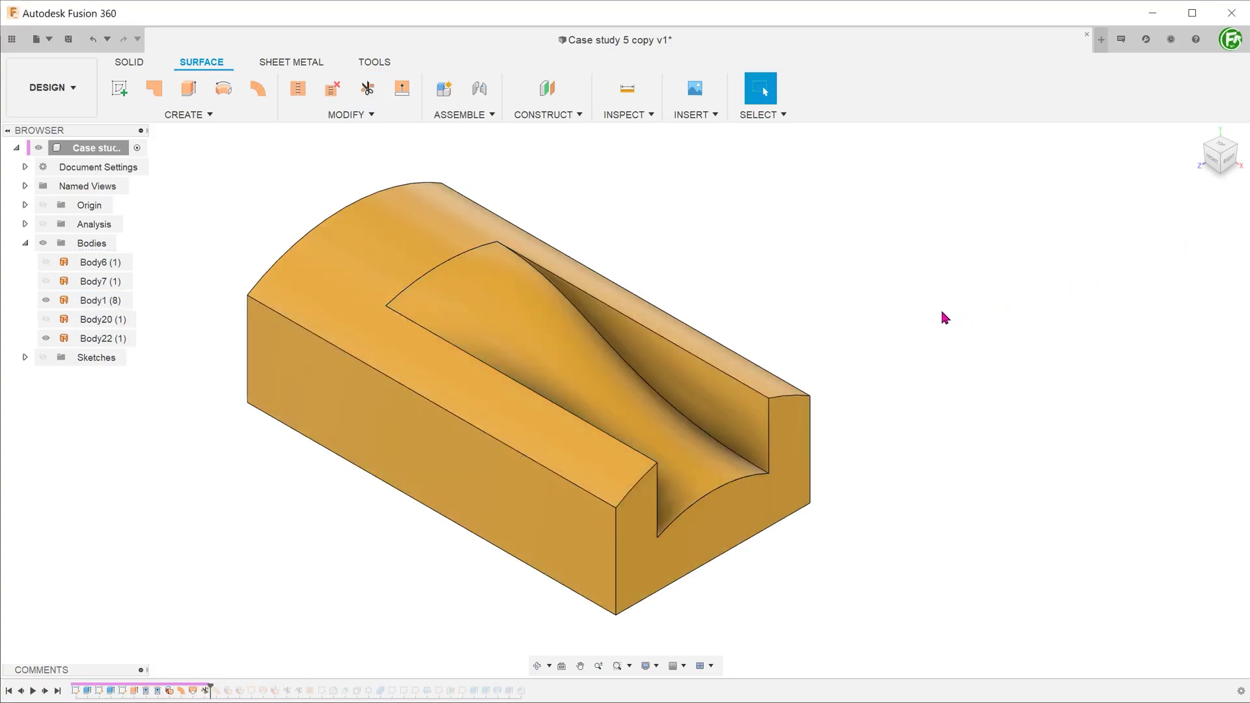
# - Inspect the section cut from inside, then hide it and return to the home view
pyautogui.click(43, 224)
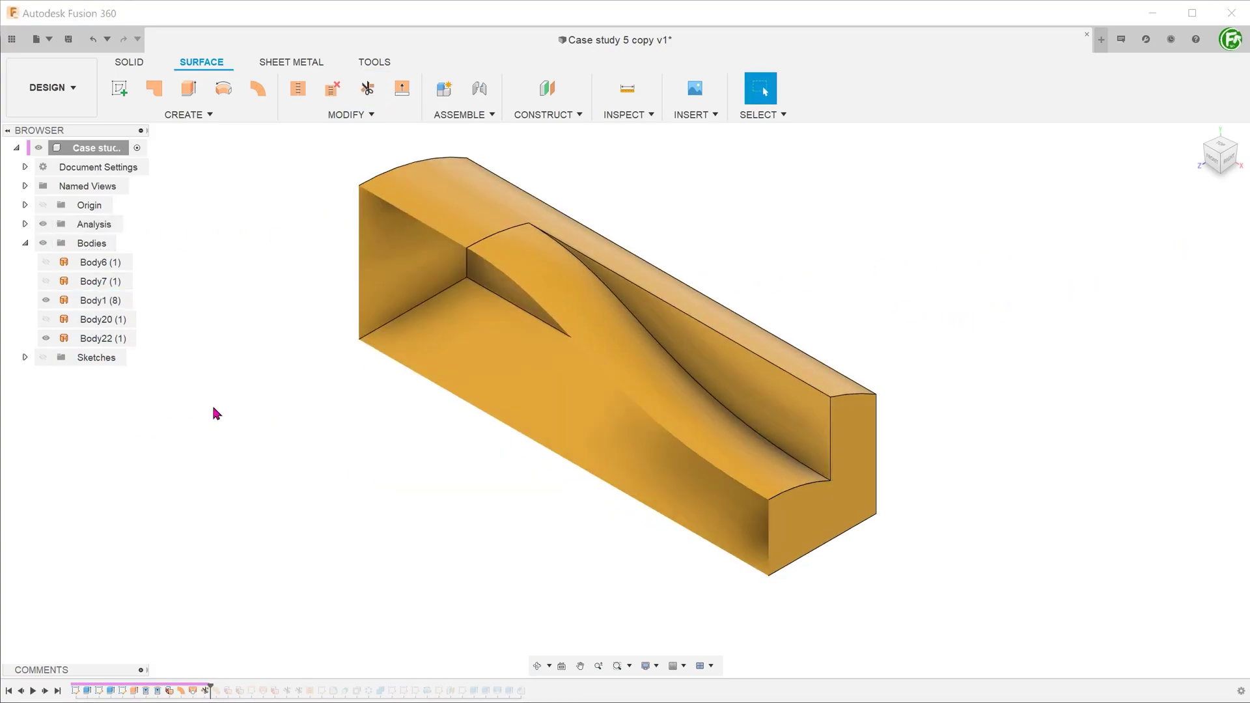
pyautogui.keyDown('shift'); pyautogui.moveTo(216, 413); pyautogui.dragTo(239, 382, button='middle'); pyautogui.keyUp('shift')
pyautogui.press('Escape')
pyautogui.click(1198, 132)
pyautogui.click(43, 224)
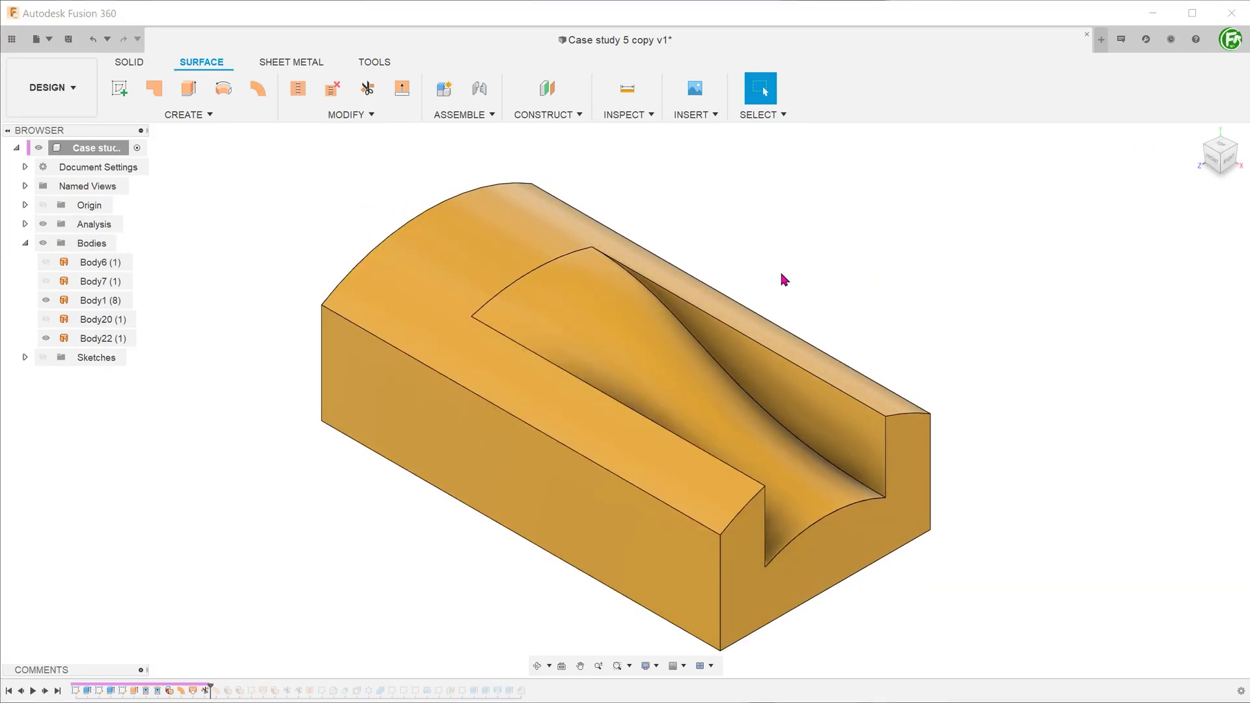
# - Trim away the far-side region using the loft surface Body22 as the cutting tool
pyautogui.click(367, 88)
pyautogui.click(557, 321)
pyautogui.keyDown('shift'); pyautogui.moveTo(558, 321); pyautogui.dragTo(579, 361, button='middle'); pyautogui.keyUp('shift')
pyautogui.click(578, 360)
pyautogui.click(1180, 239)
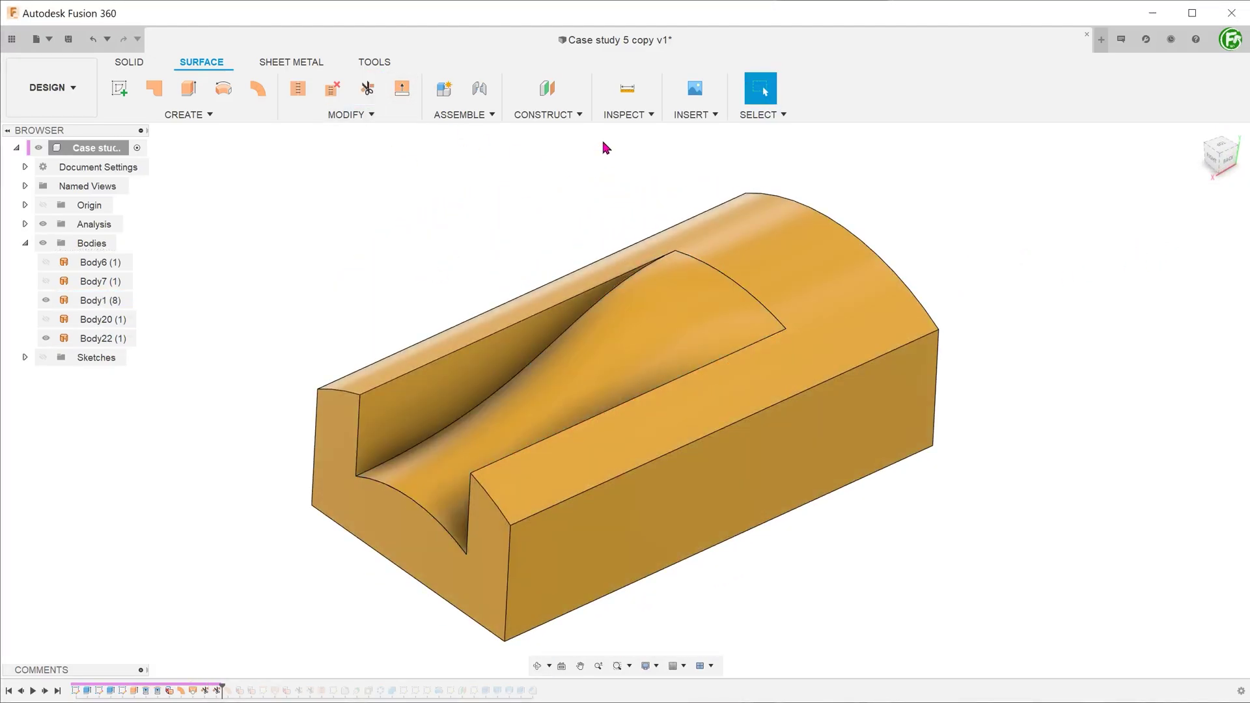
# - Try a section analysis through a face, then cancel it and return to the home view
pyautogui.click(623, 114)
pyautogui.click(644, 271)
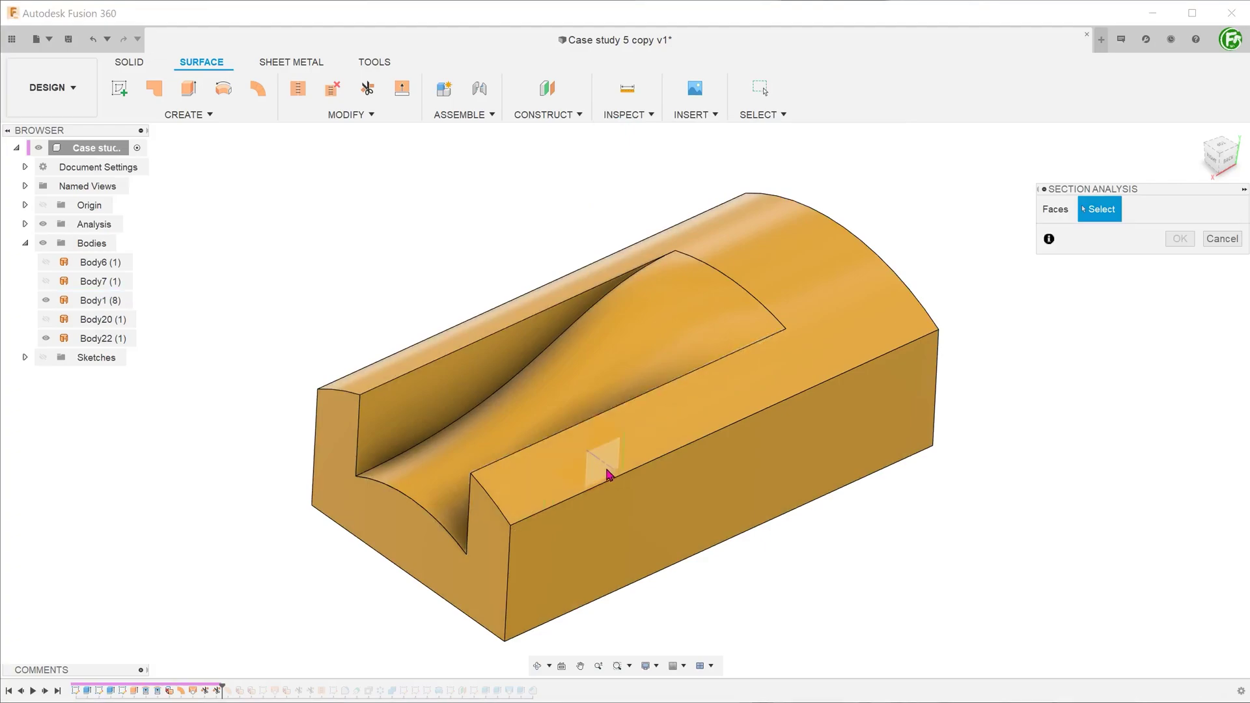
pyautogui.click(605, 474)
pyautogui.keyDown('shift'); pyautogui.moveTo(605, 475); pyautogui.dragTo(691, 359, button='middle'); pyautogui.keyUp('shift')
pyautogui.click(1222, 375)
pyautogui.click(1168, 163)
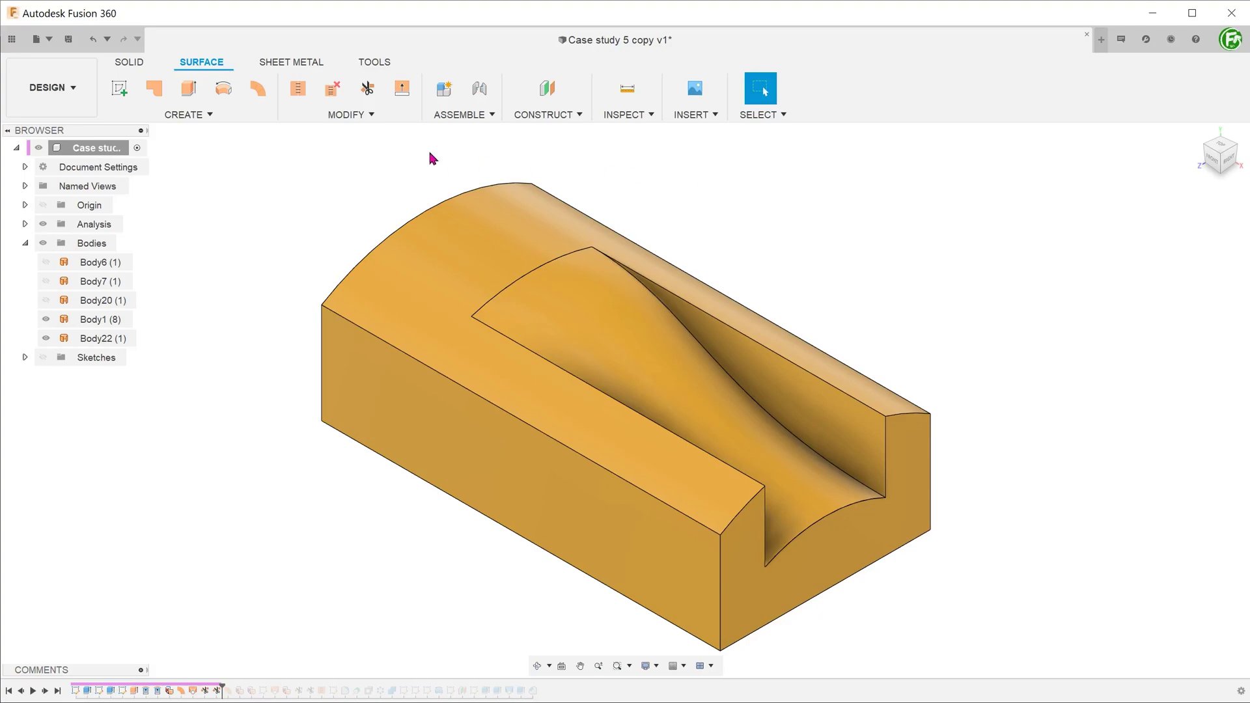
# - Stitch the Body1 block surfaces with loft surface Body22 at 0.10 mm tolerance
pyautogui.click(347, 117)
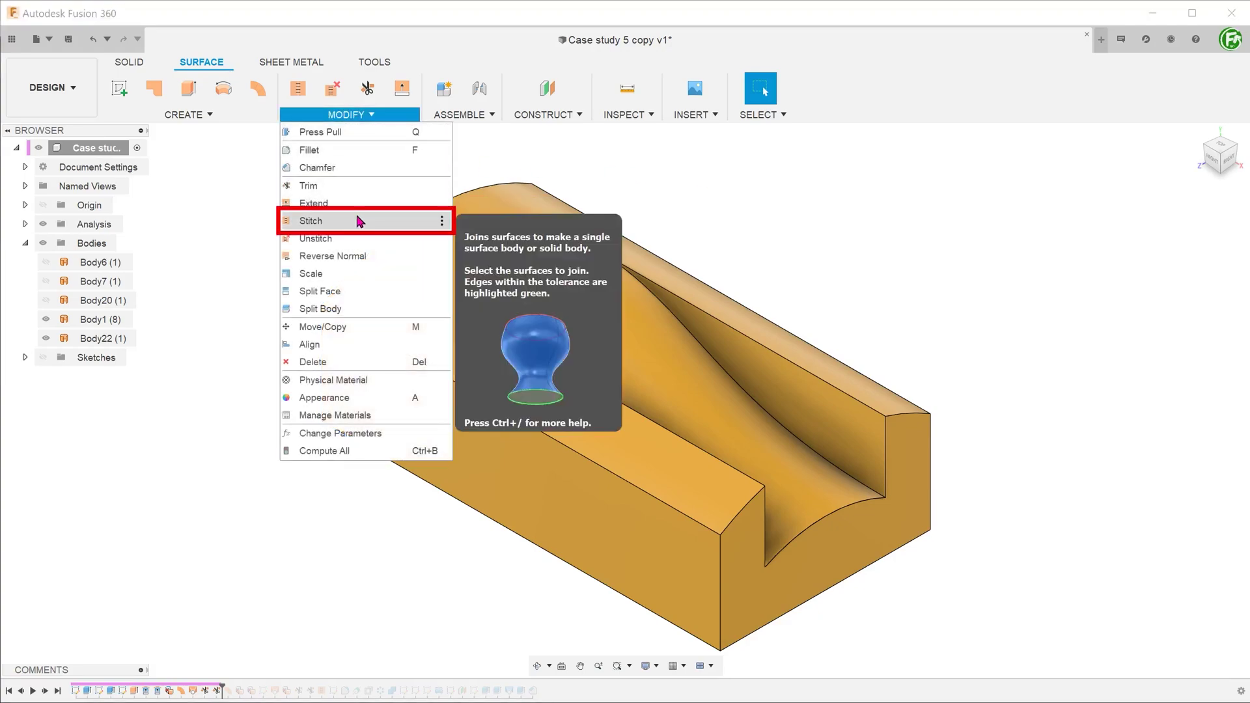
pyautogui.click(357, 222)
pyautogui.click(419, 264)
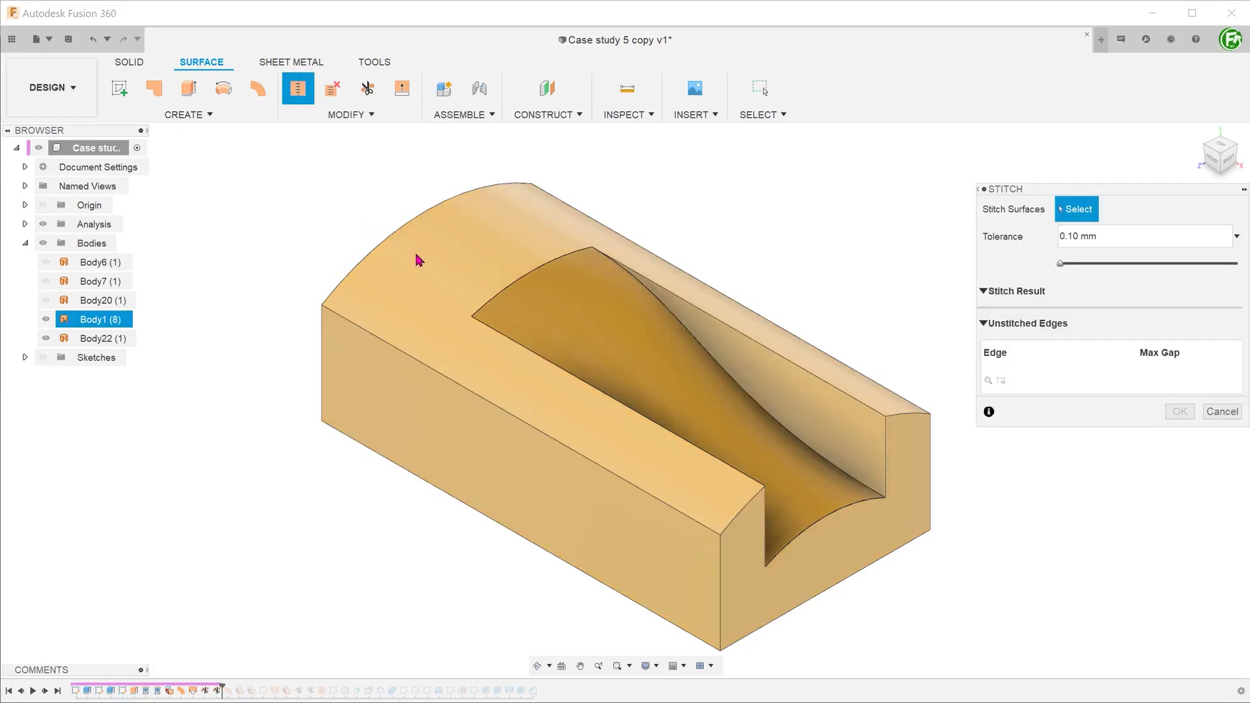
pyautogui.click(583, 329)
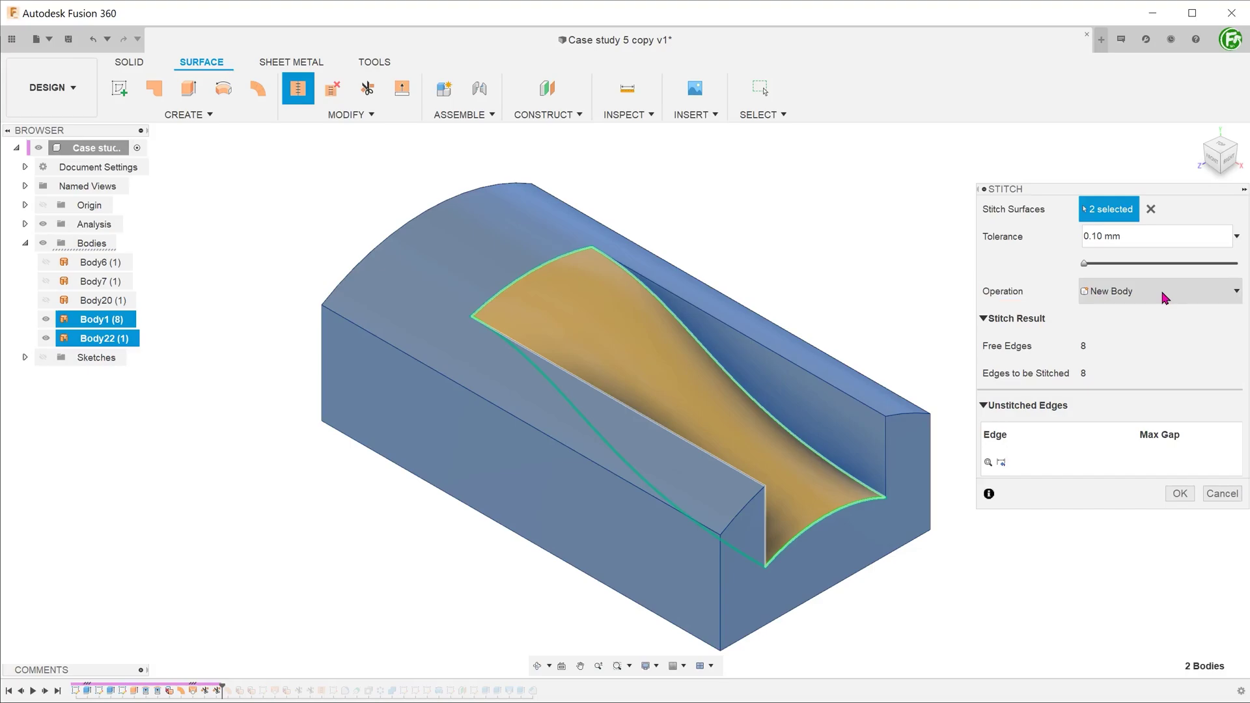
pyautogui.click(1179, 493)
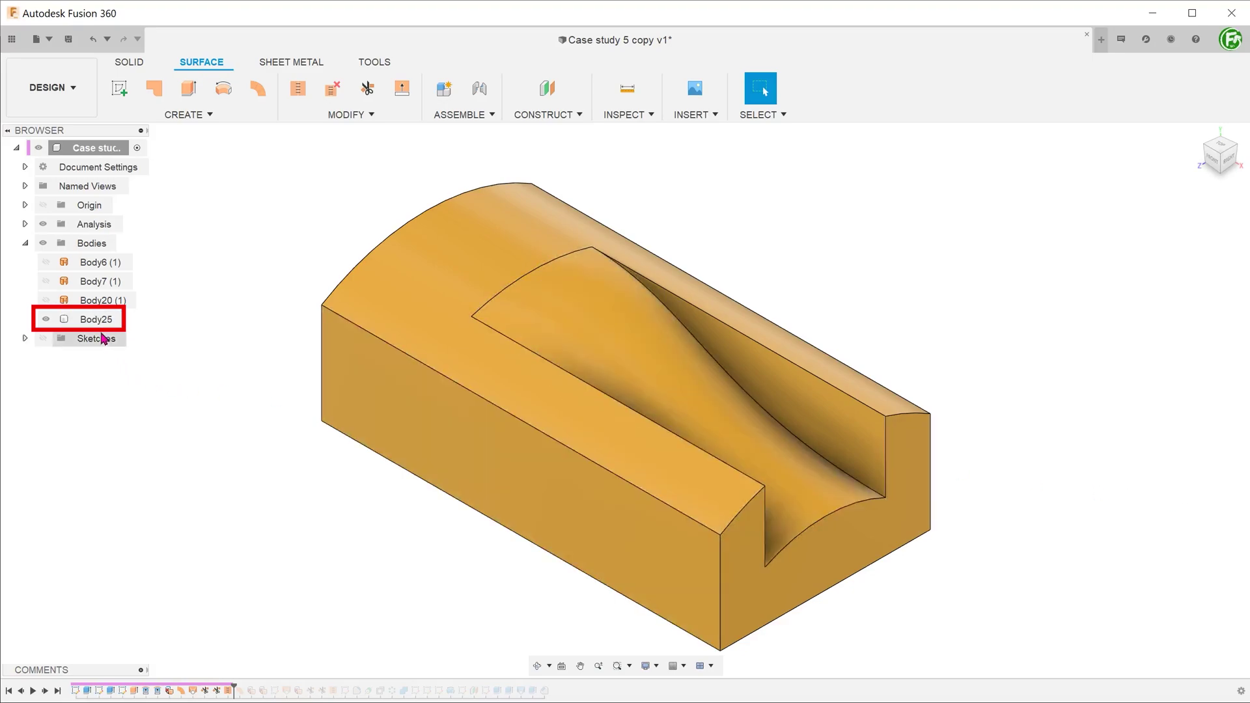
# - Briefly show the Section2 cut from the Analysis folder to verify the solid, then hide it
pyautogui.click(25, 224)
pyautogui.click(46, 261)
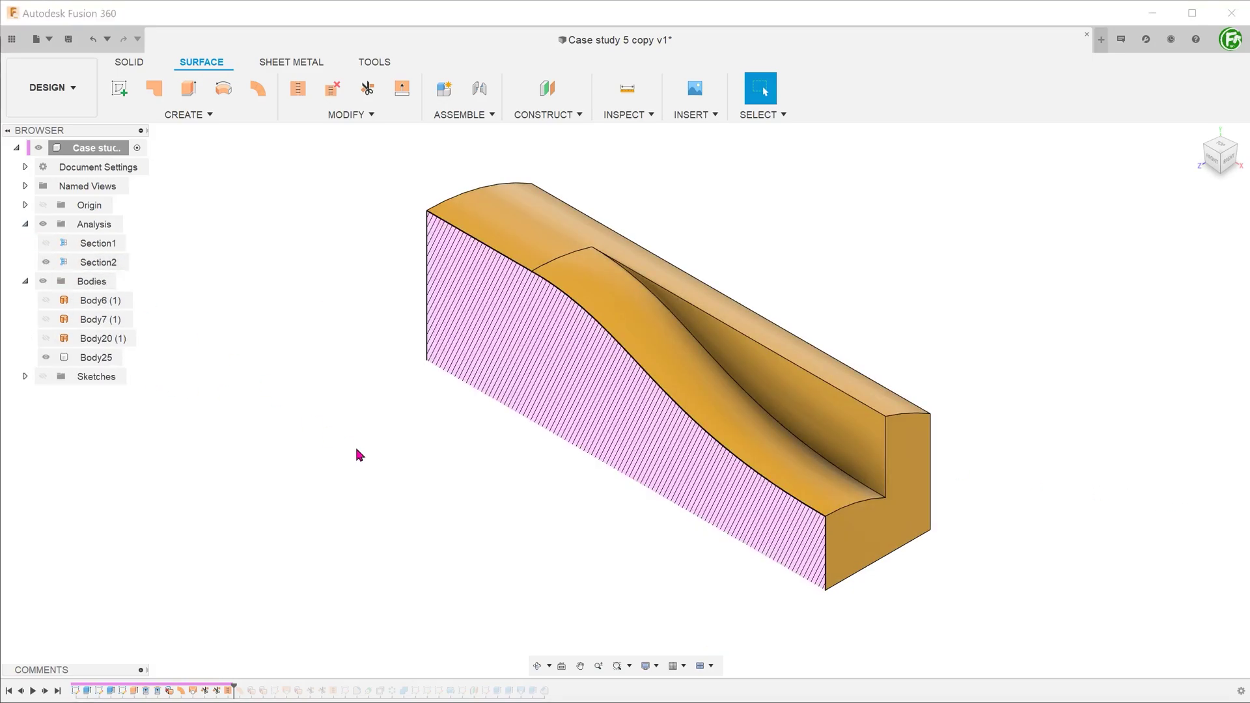
pyautogui.click(45, 261)
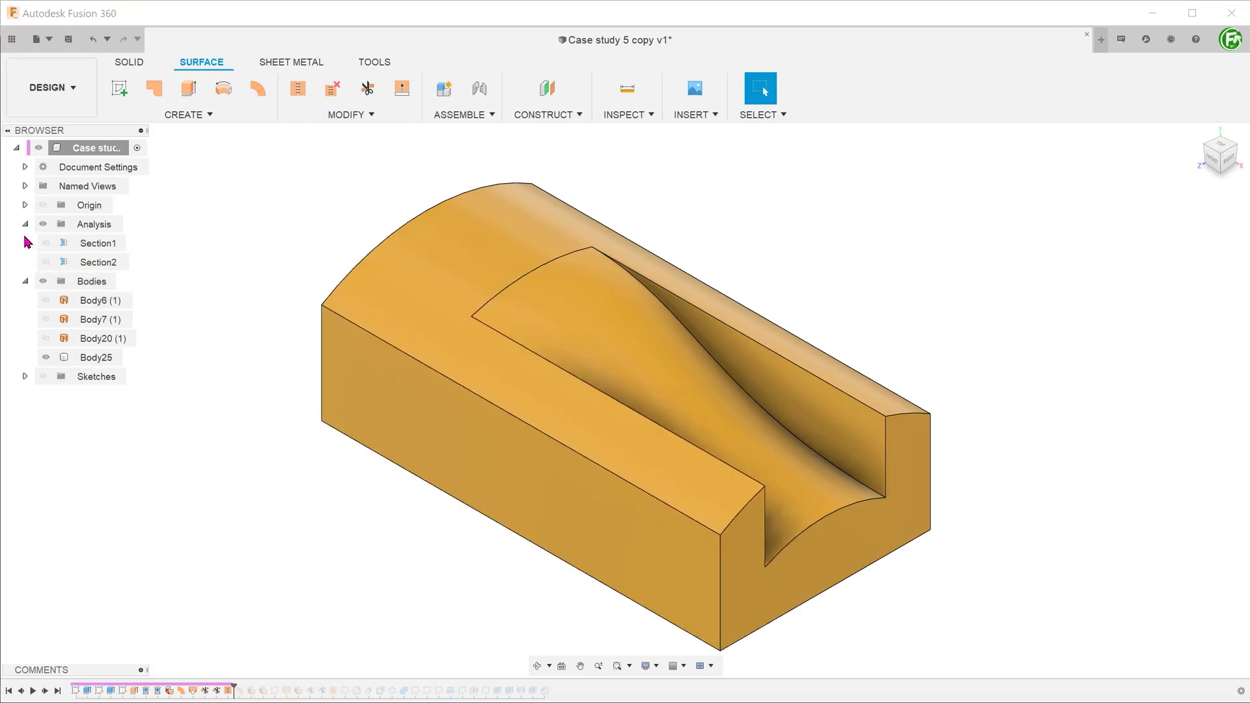
pyautogui.click(25, 223)
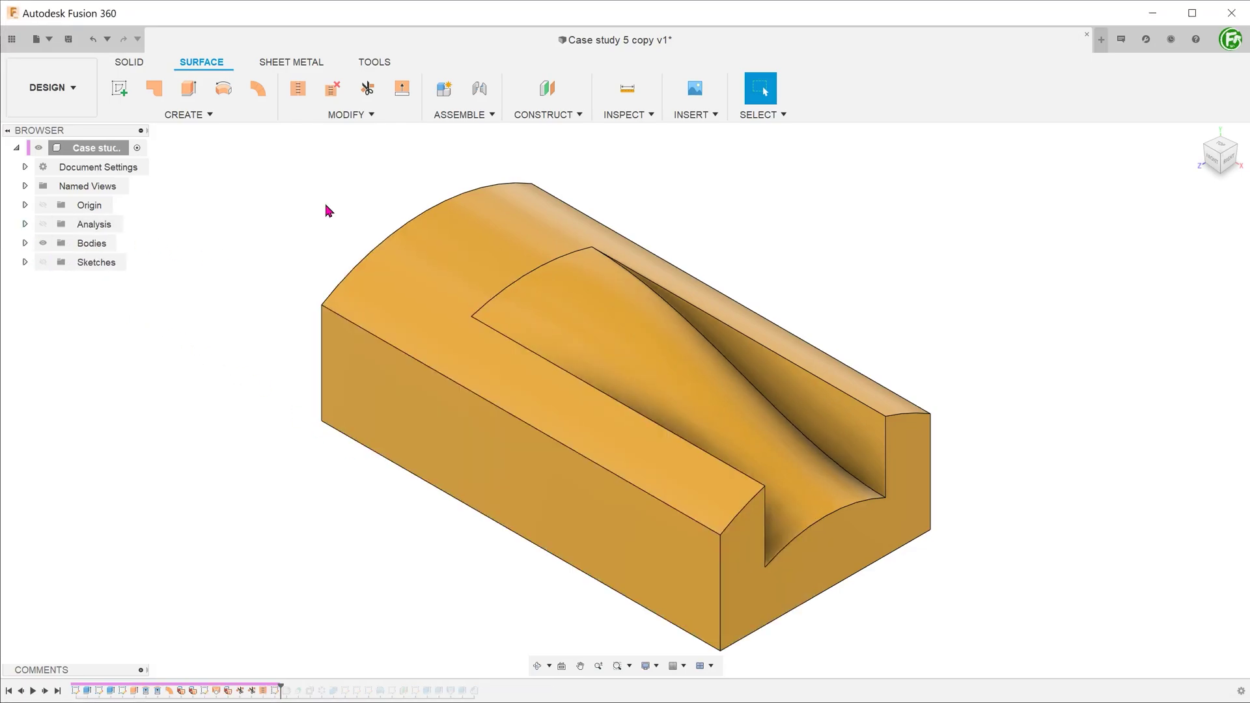
# - Fillet the four edges where the groove meets the block's top with a 3 mm radius
pyautogui.press('f')
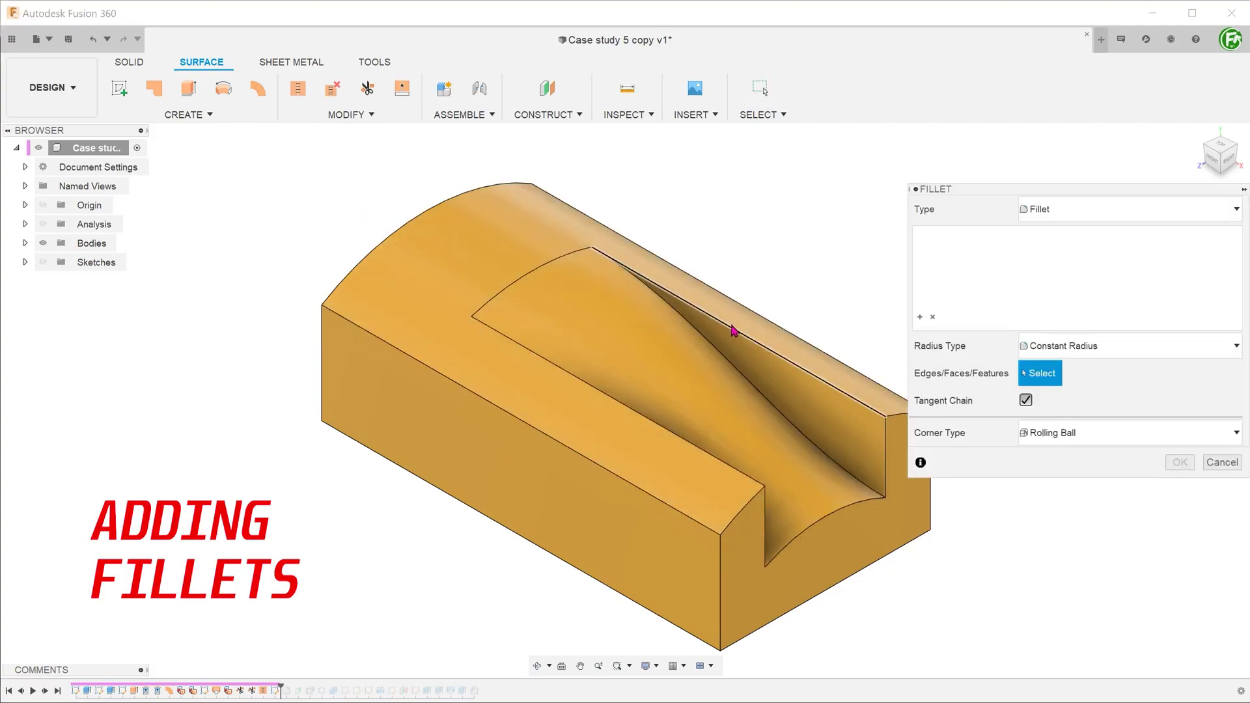
pyautogui.click(734, 333)
pyautogui.click(723, 354)
pyautogui.keyDown('shift'); pyautogui.moveTo(723, 354); pyautogui.dragTo(519, 449, button='middle'); pyautogui.keyUp('shift')
pyautogui.click(468, 454)
pyautogui.write('3')
pyautogui.press('Return')
pyautogui.keyDown('shift'); pyautogui.moveTo(343, 418); pyautogui.dragTo(1107, 195, button='middle'); pyautogui.keyUp('shift')
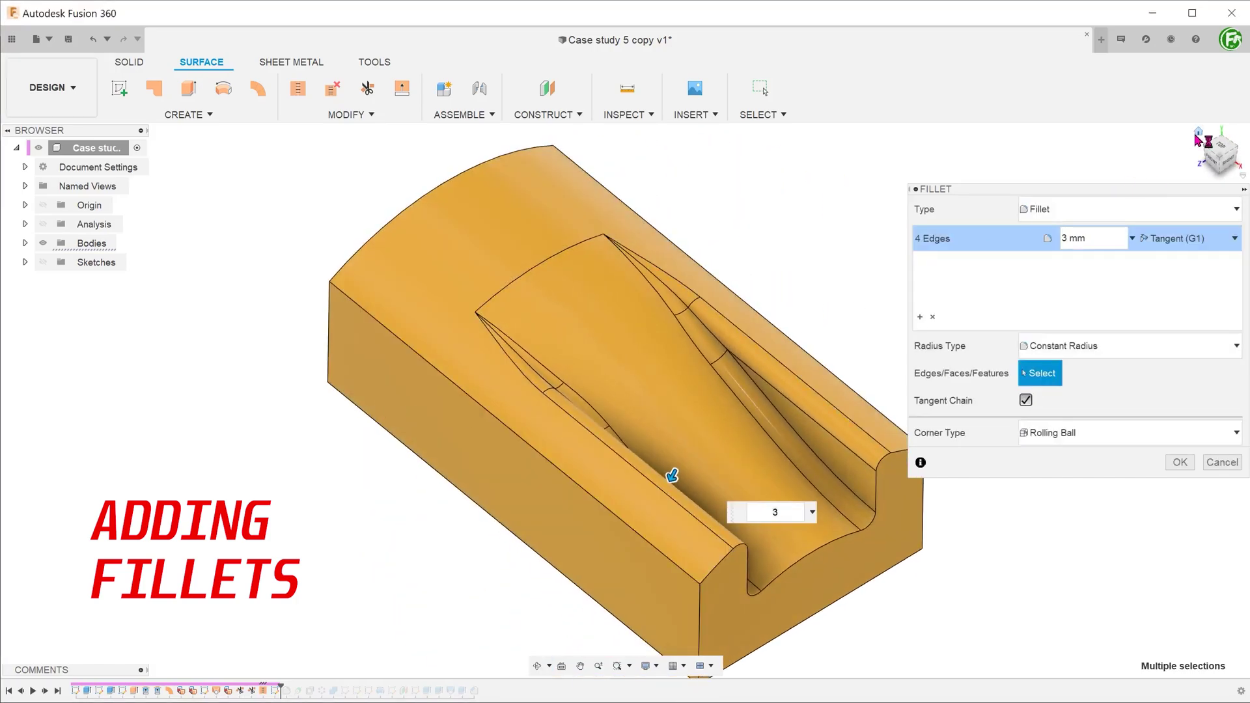
pyautogui.click(1180, 462)
pyautogui.moveTo(937, 603)
pyautogui.keyDown('shift'); pyautogui.mouseDown(button='middle')
pyautogui.moveTo(877, 598)
pyautogui.moveTo(898, 580)
pyautogui.moveTo(935, 580)
pyautogui.moveTo(937, 599)
pyautogui.mouseUp(button='middle'); pyautogui.keyUp('shift')
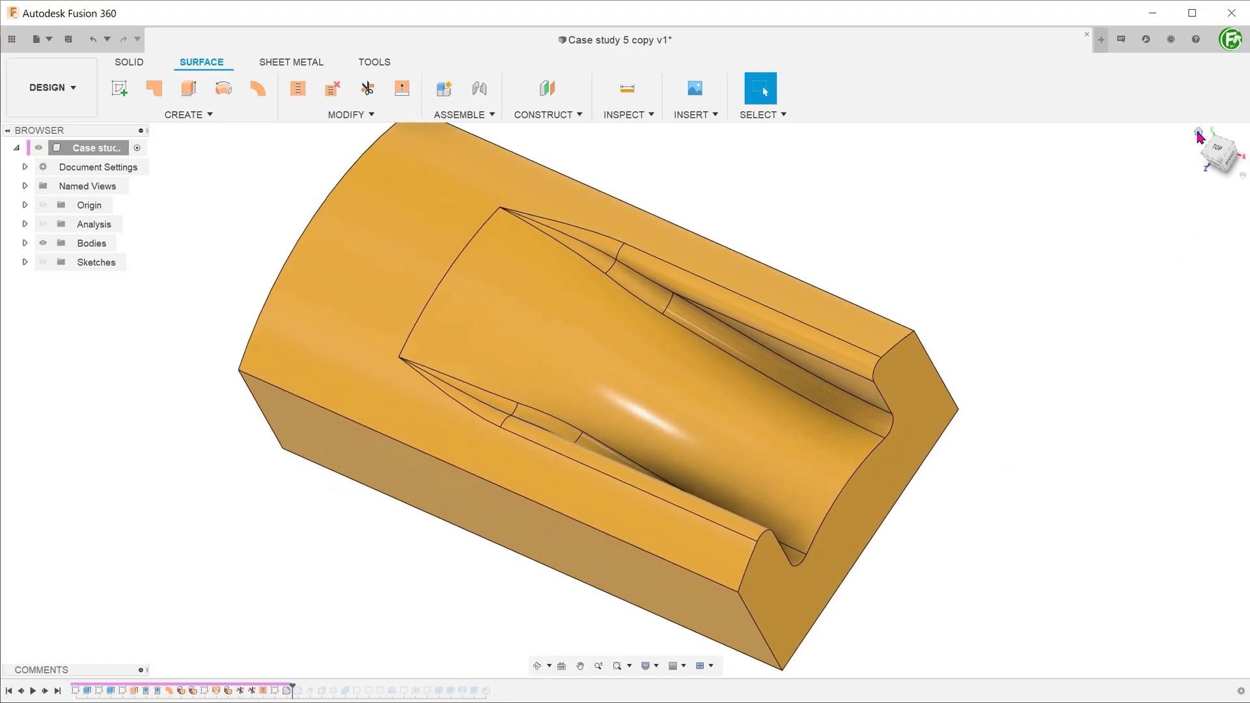
pyautogui.click(1199, 134)
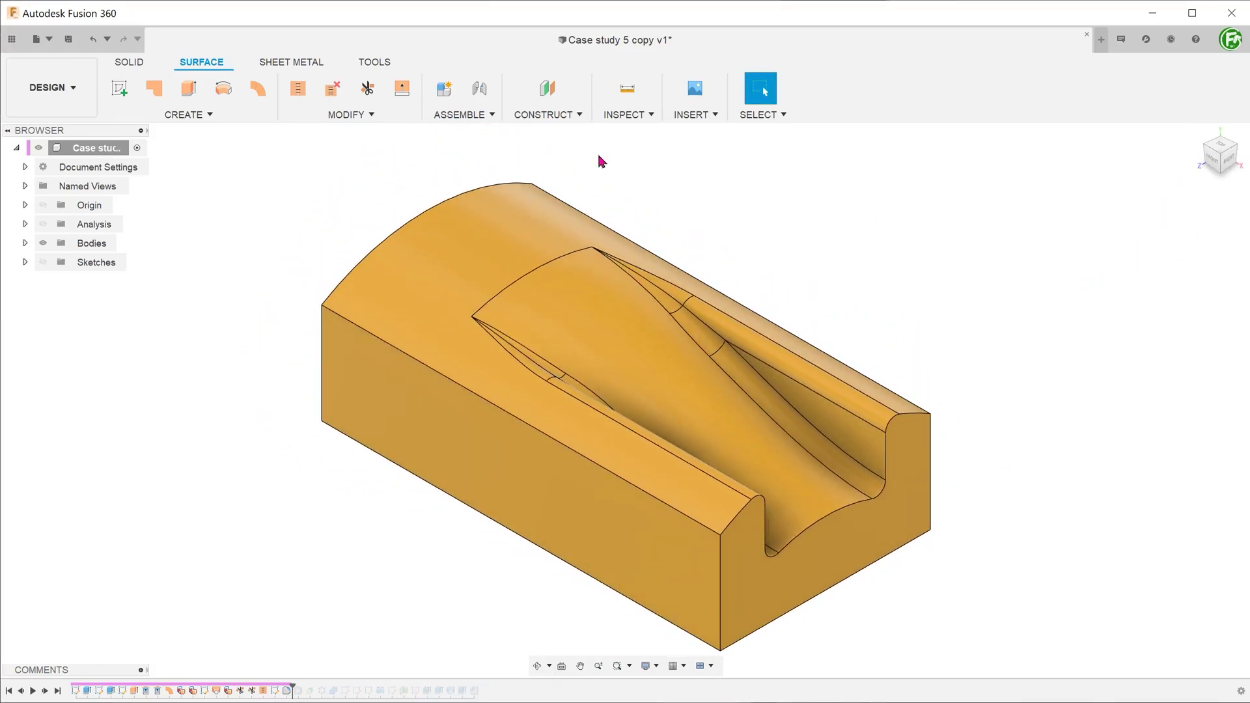
# - Lengthen the block by offsetting its end face outward 200 mm with Offset Face
pyautogui.click(130, 63)
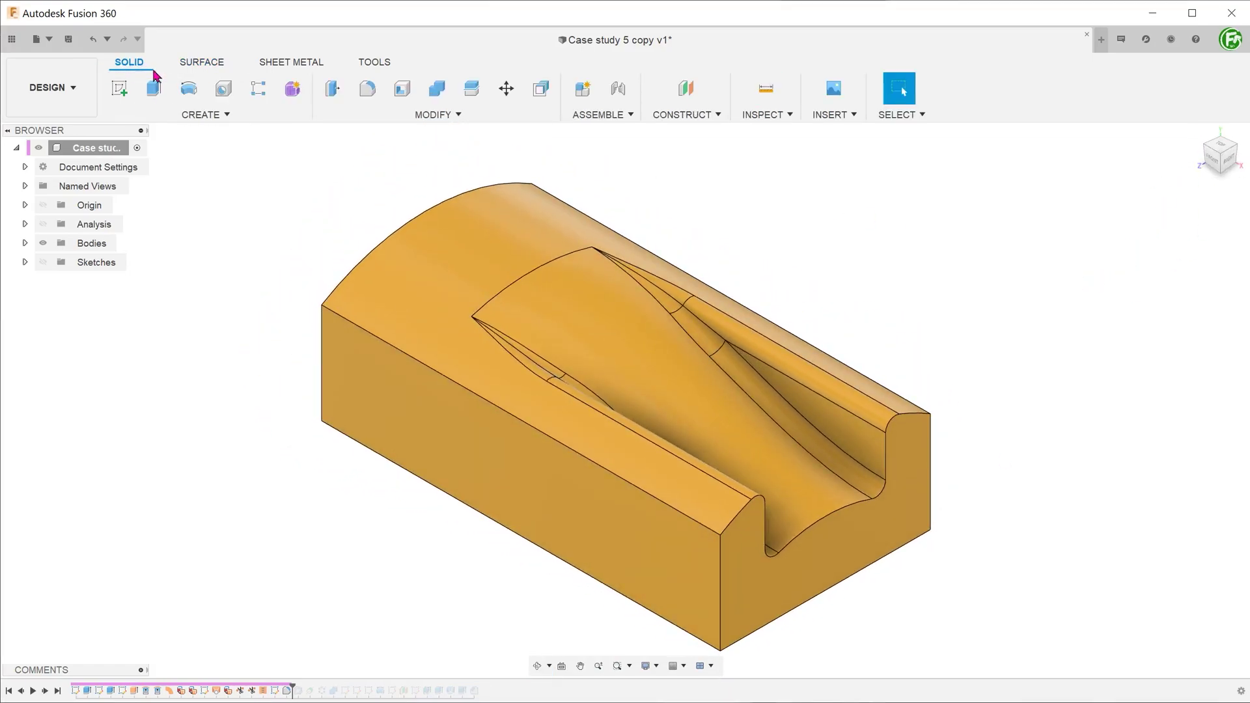
pyautogui.click(364, 115)
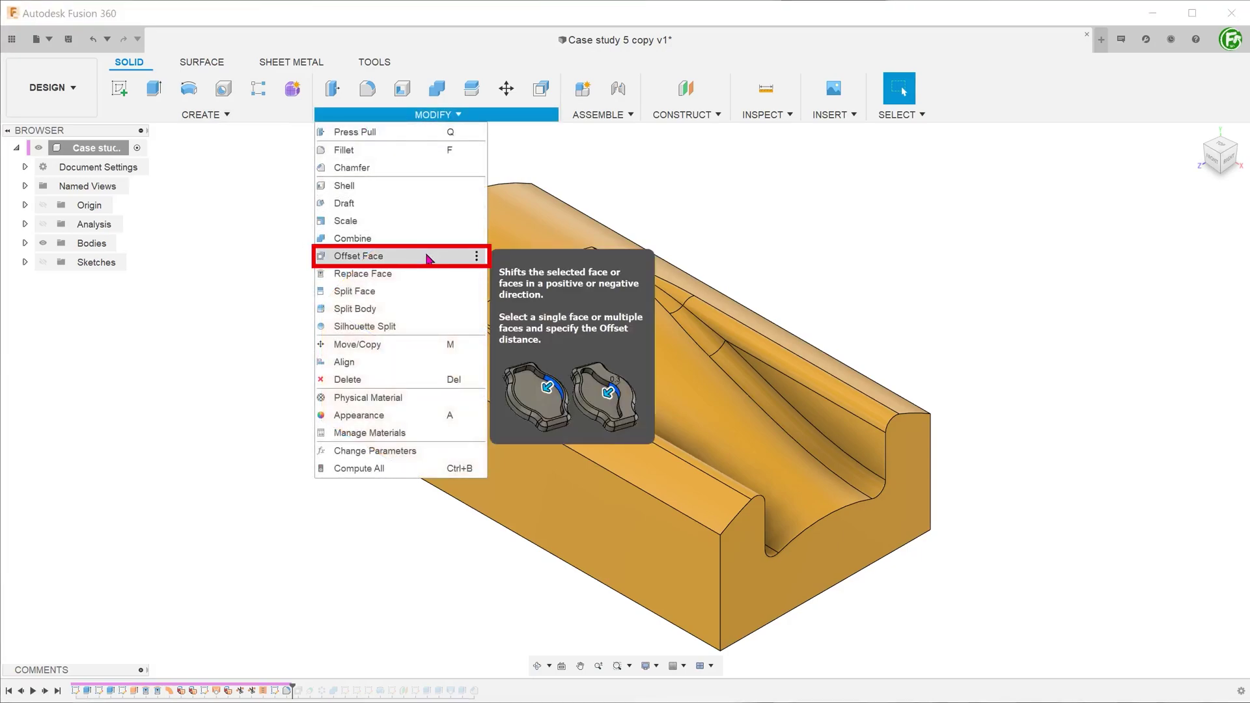
pyautogui.click(427, 258)
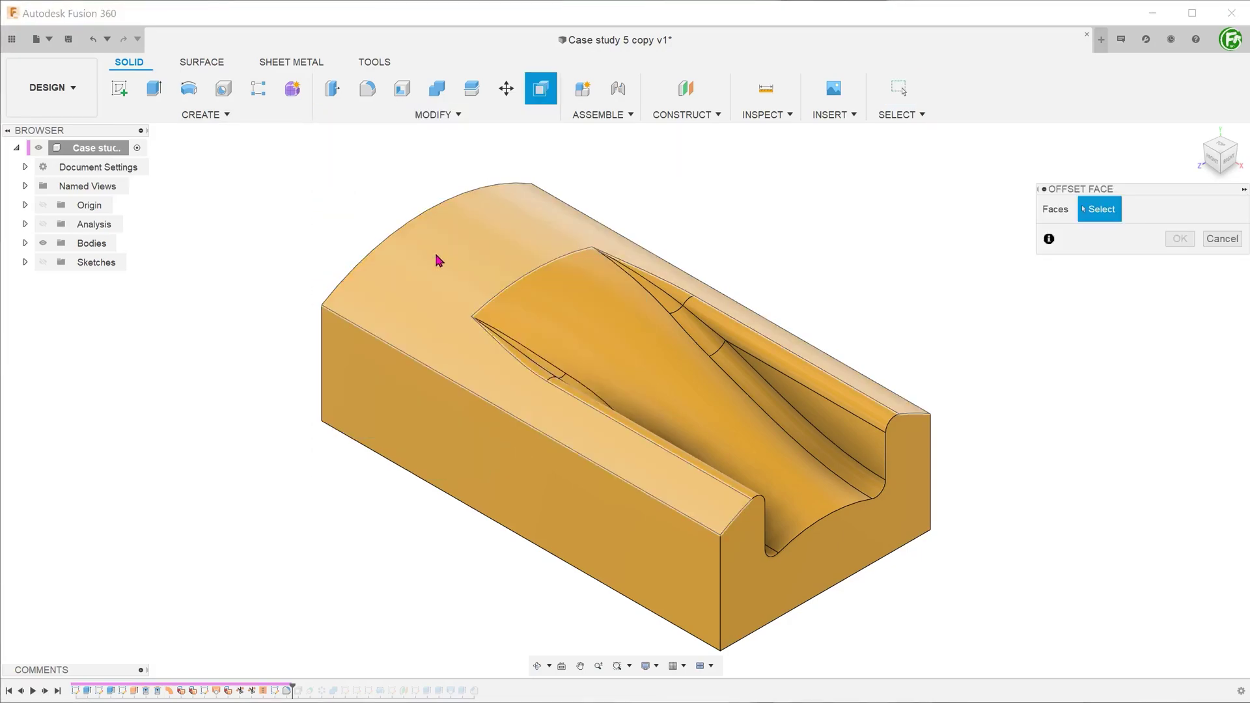
pyautogui.click(913, 443)
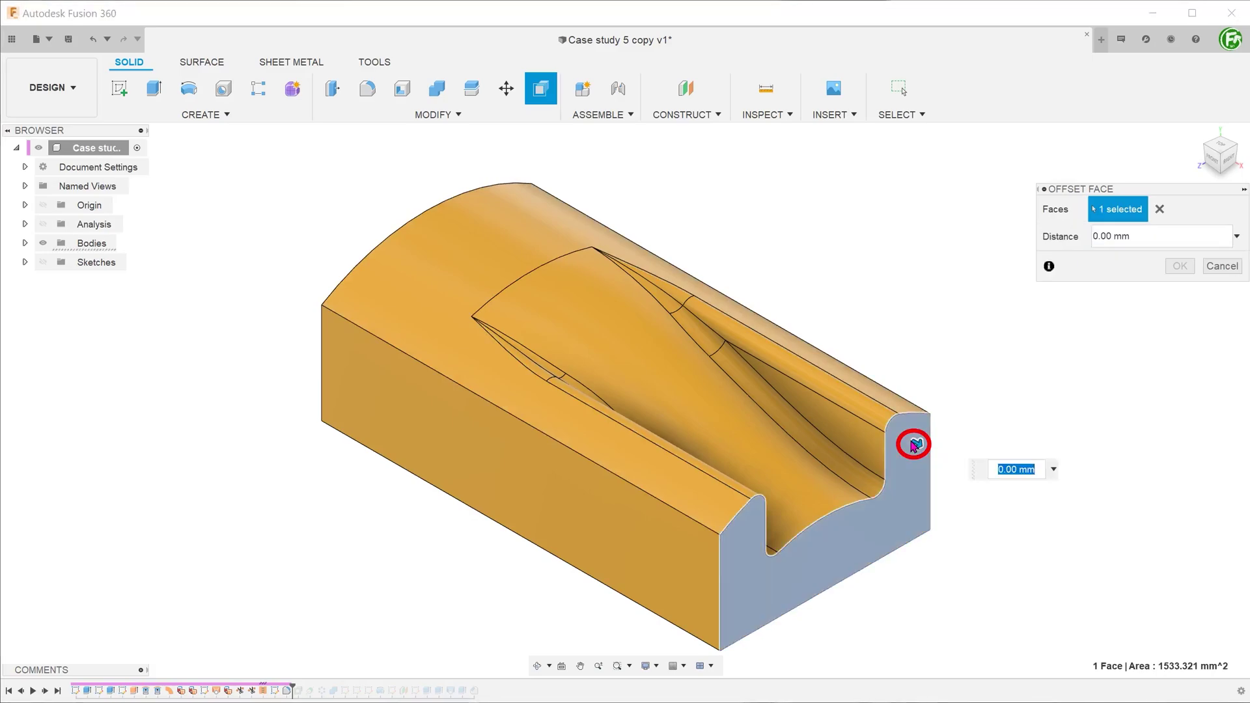
pyautogui.moveTo(913, 444); pyautogui.dragTo(1036, 511)
pyautogui.press('Return')
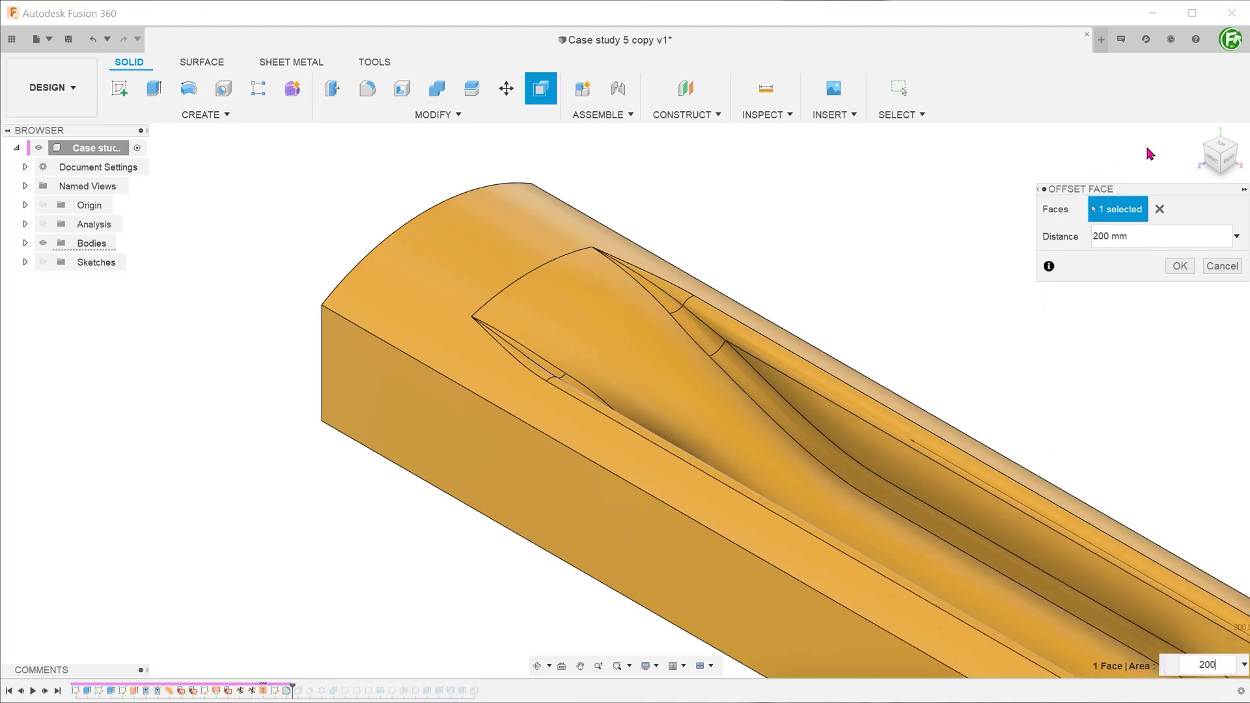
pyautogui.click(1196, 138)
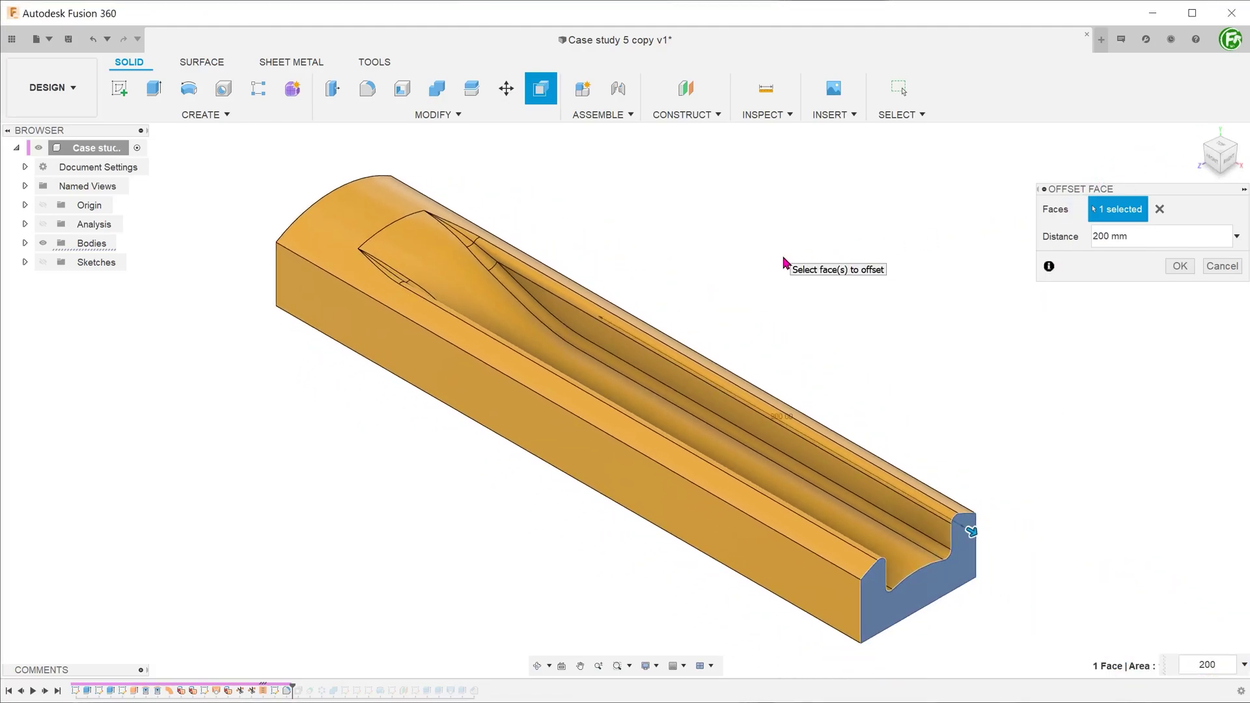
pyautogui.click(1179, 267)
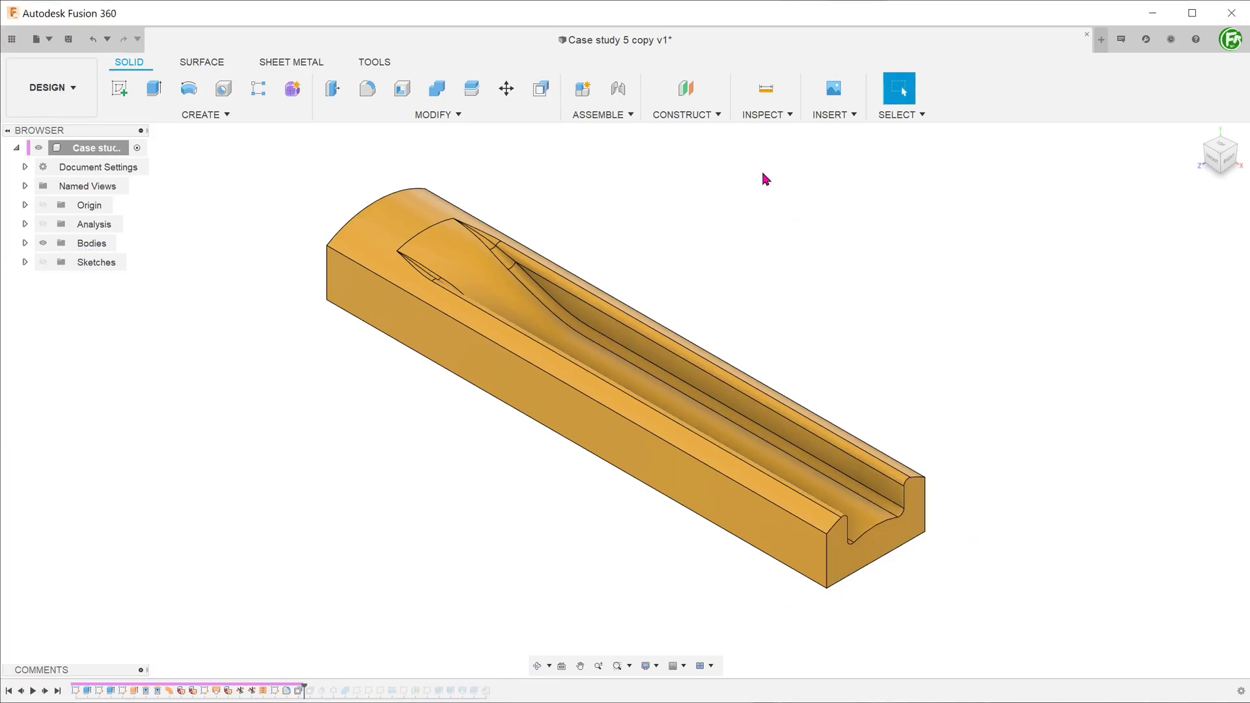
# - Create an Axis Through Cylinder on the block's arched top face, running along its length
pyautogui.click(683, 115)
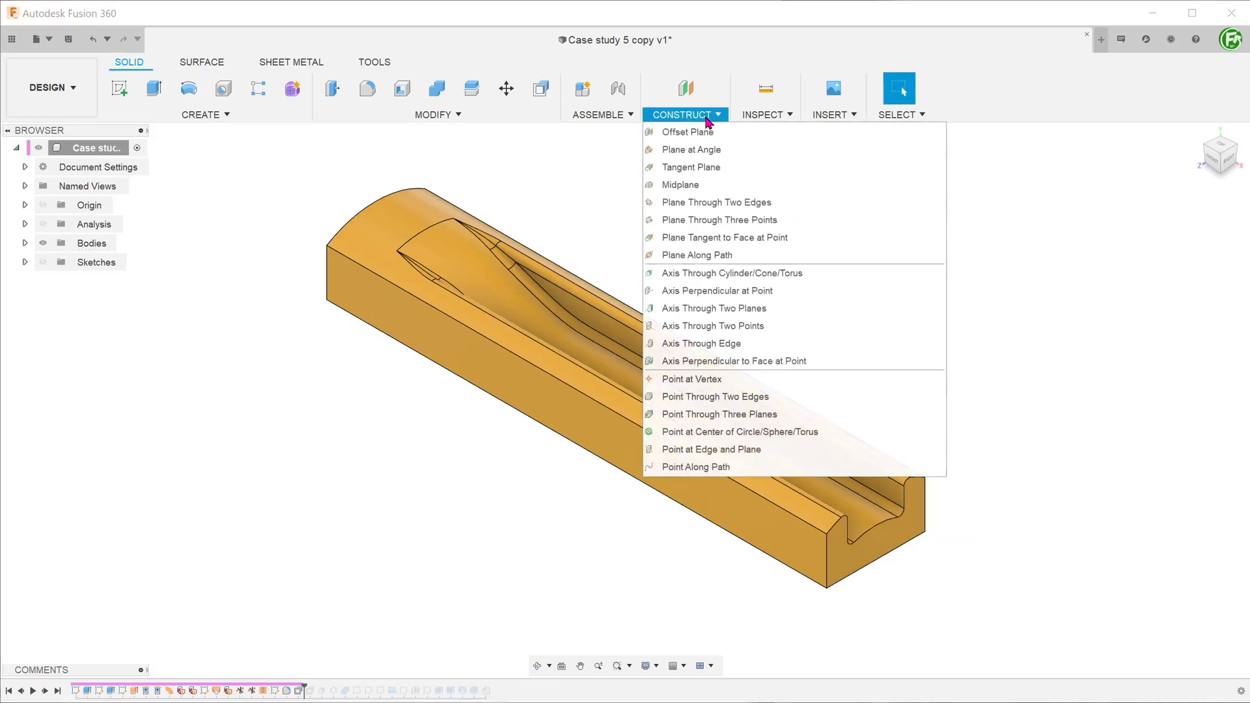
pyautogui.click(856, 276)
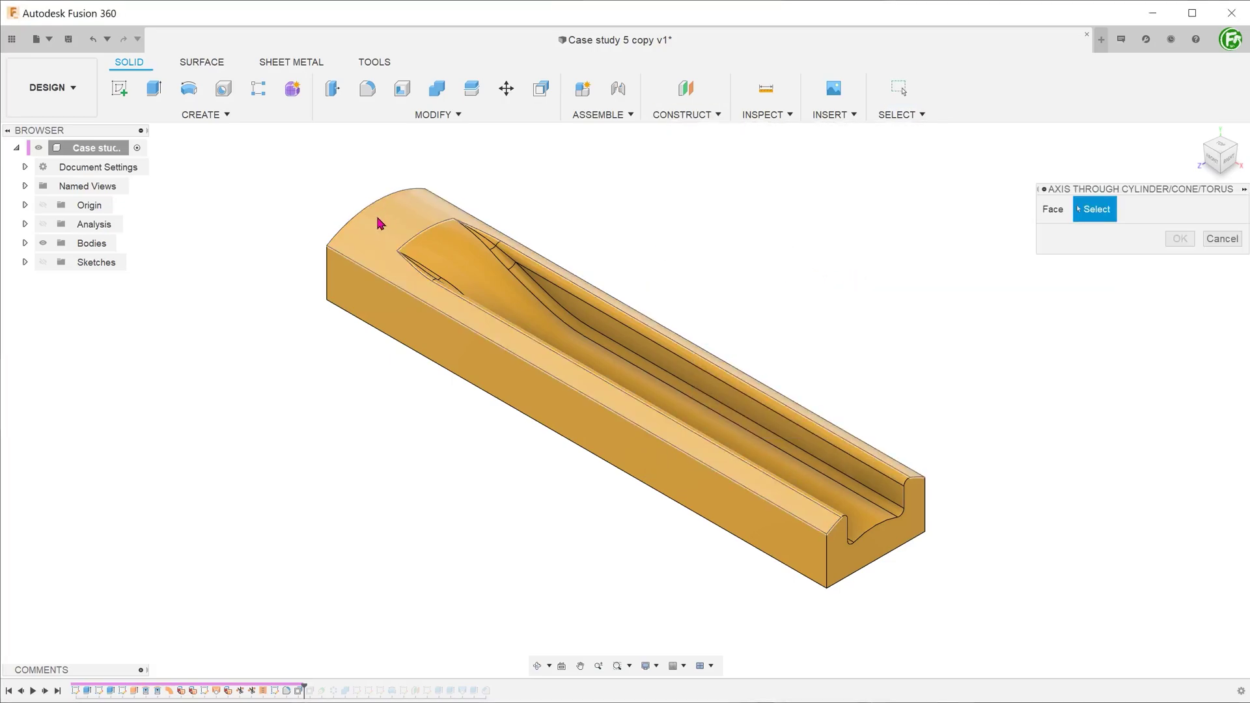
pyautogui.click(426, 223)
pyautogui.click(1180, 238)
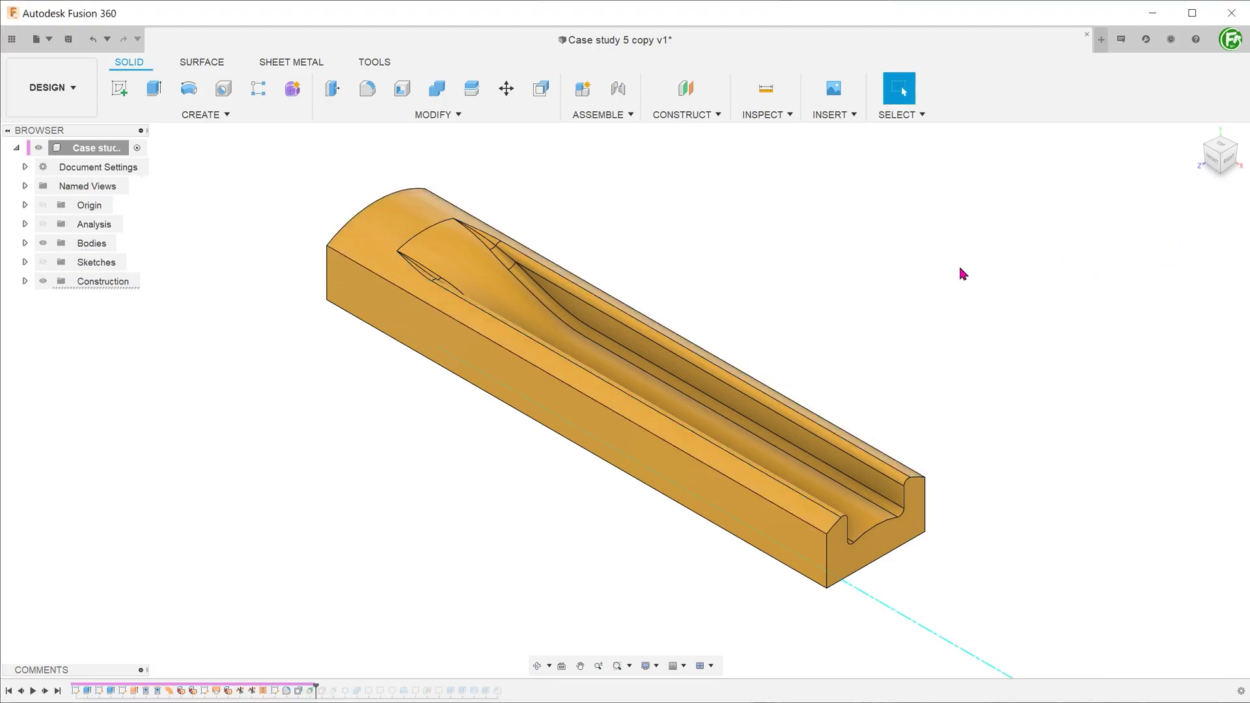
pyautogui.keyDown('shift'); pyautogui.moveTo(958, 274); pyautogui.dragTo(639, 427, button='middle'); pyautogui.keyUp('shift')
pyautogui.scroll(-1, 503, 423)
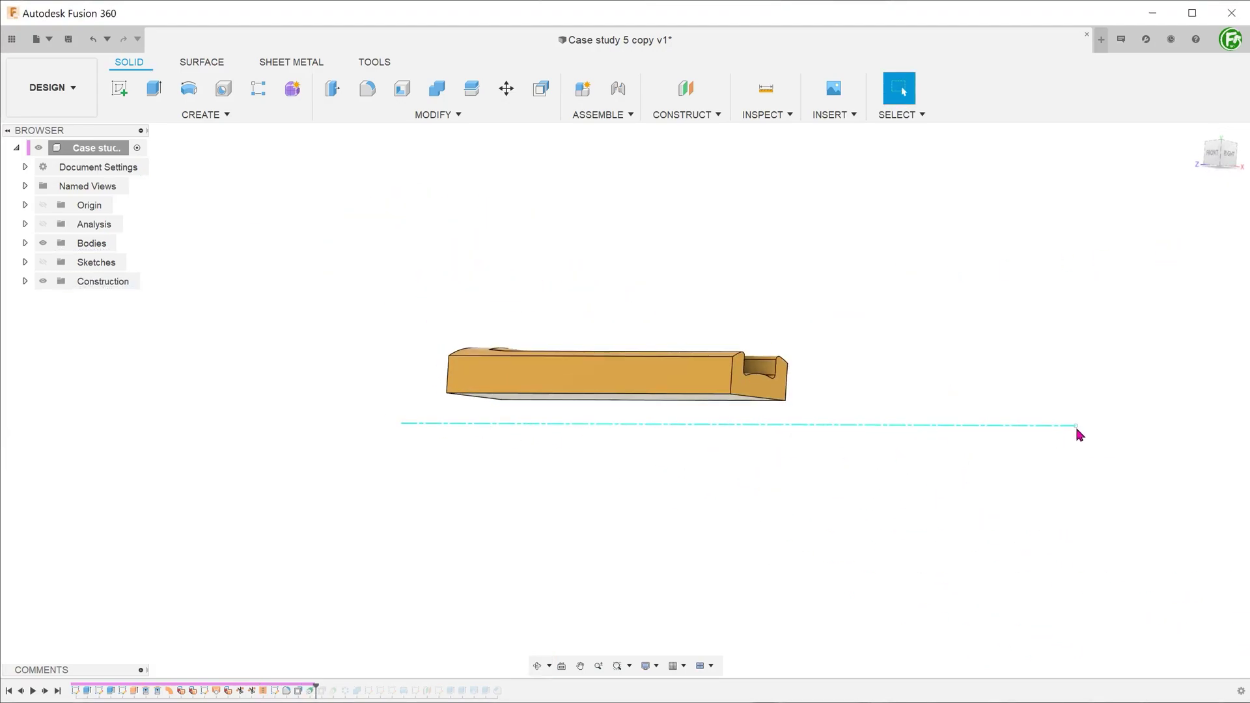
pyautogui.click(1200, 139)
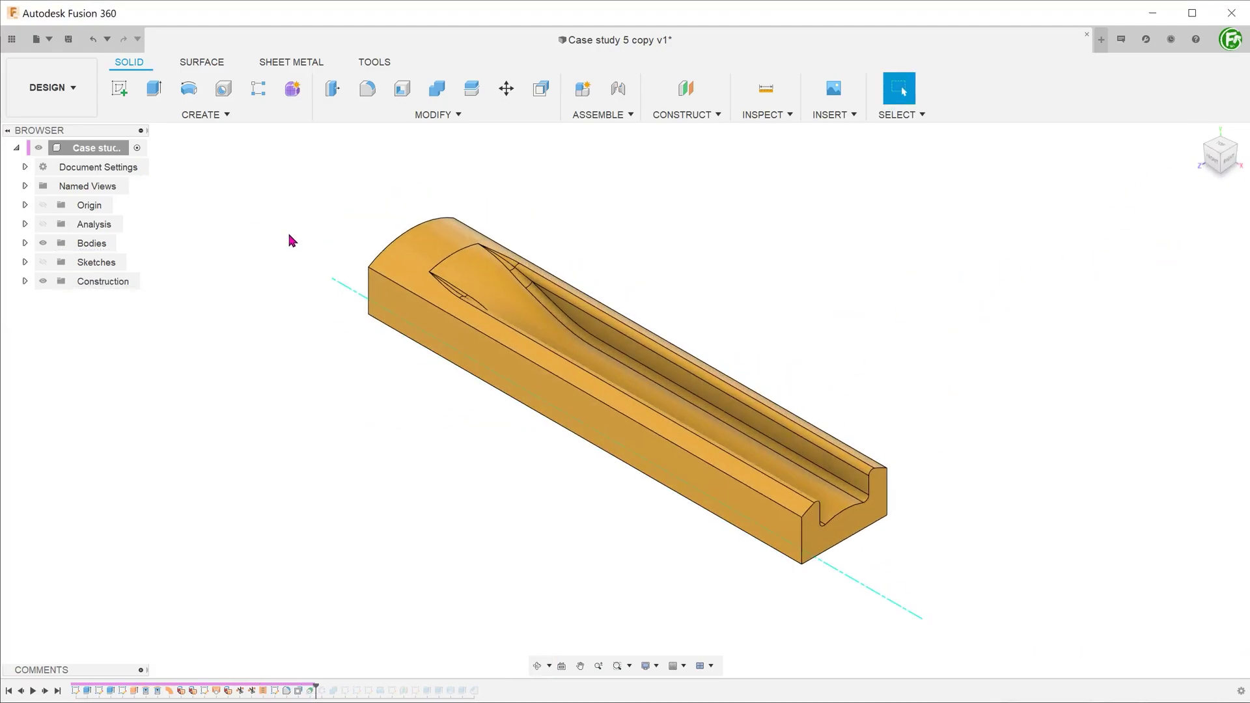
# - Circular-pattern the grooved block body five times around the construction axis
pyautogui.click(226, 115)
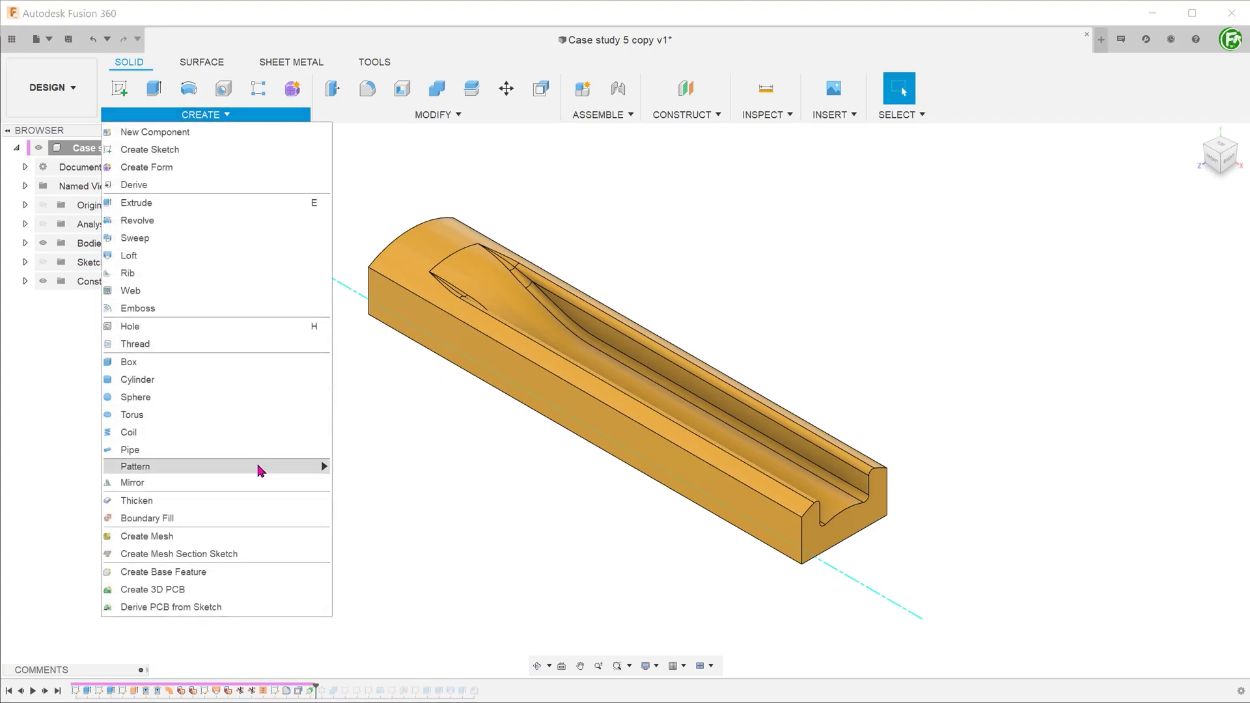
pyautogui.moveTo(260, 469)
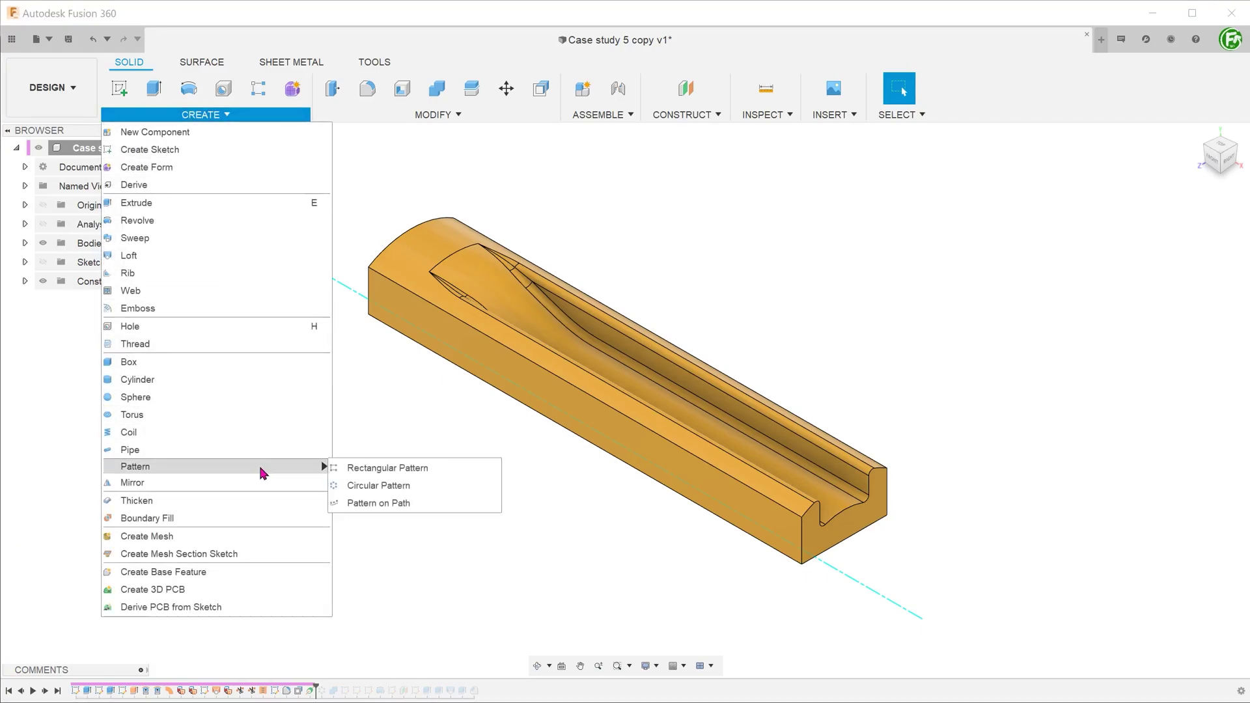
pyautogui.click(424, 488)
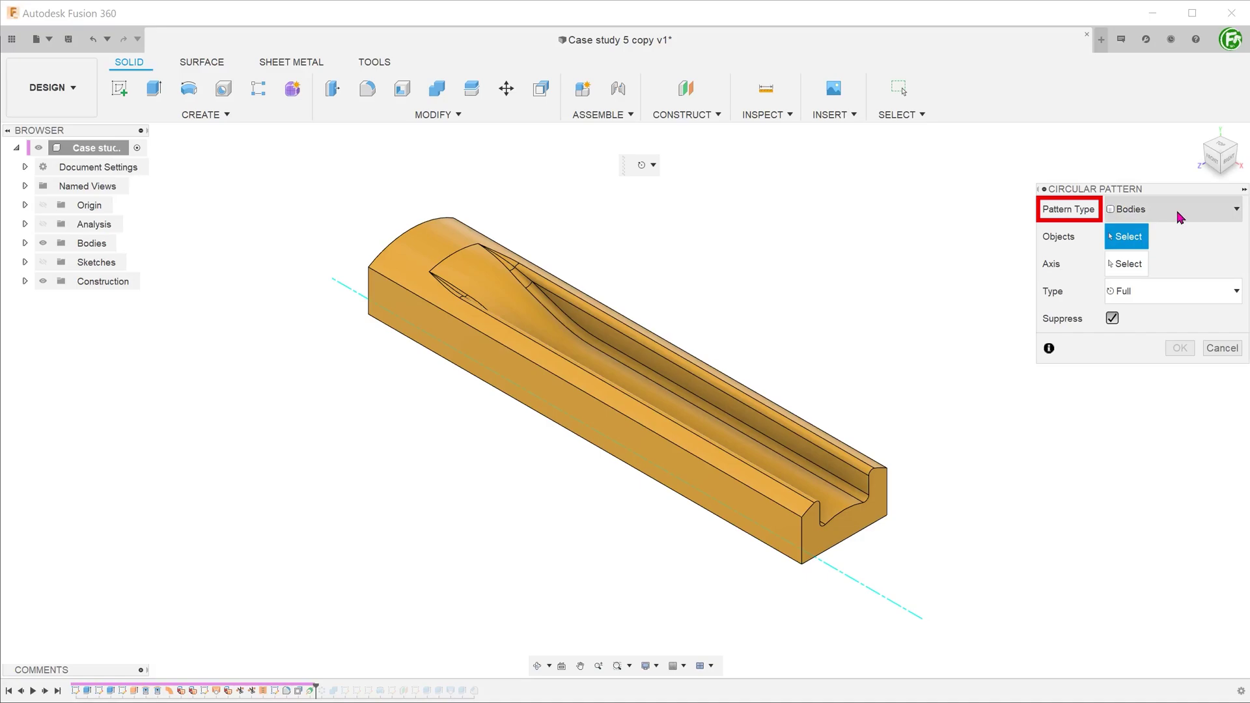
pyautogui.click(718, 400)
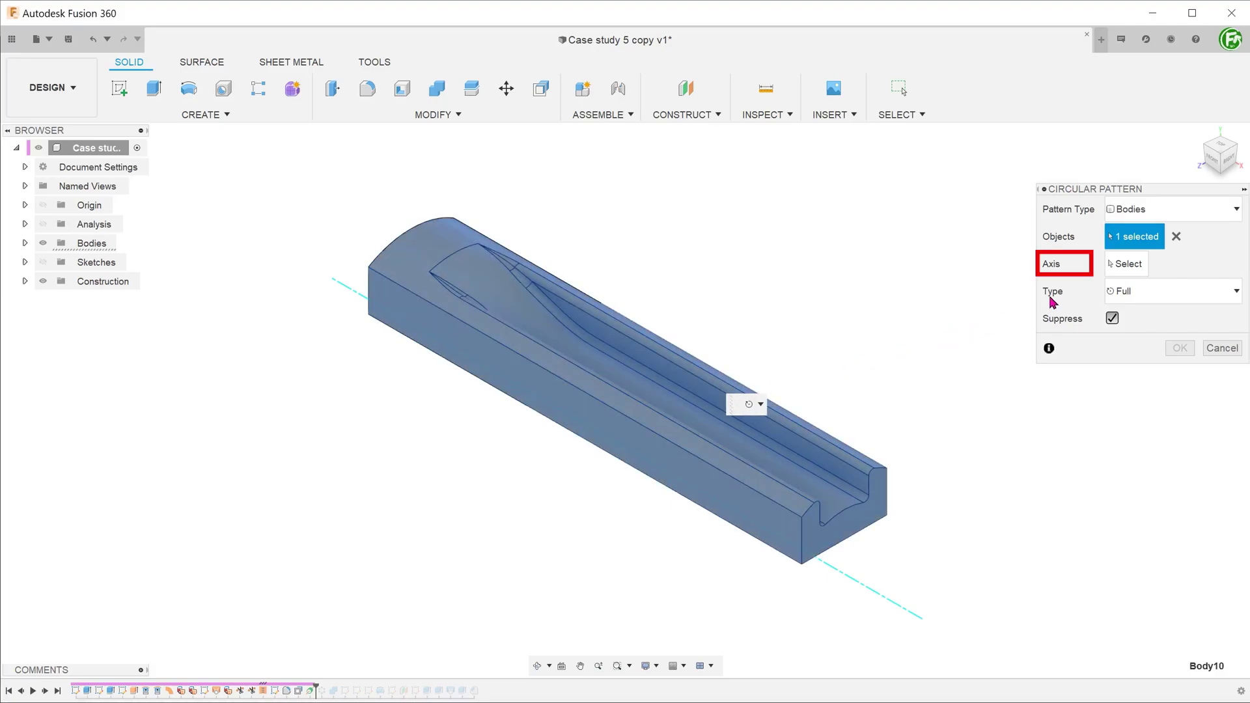
pyautogui.click(1127, 266)
pyautogui.click(881, 595)
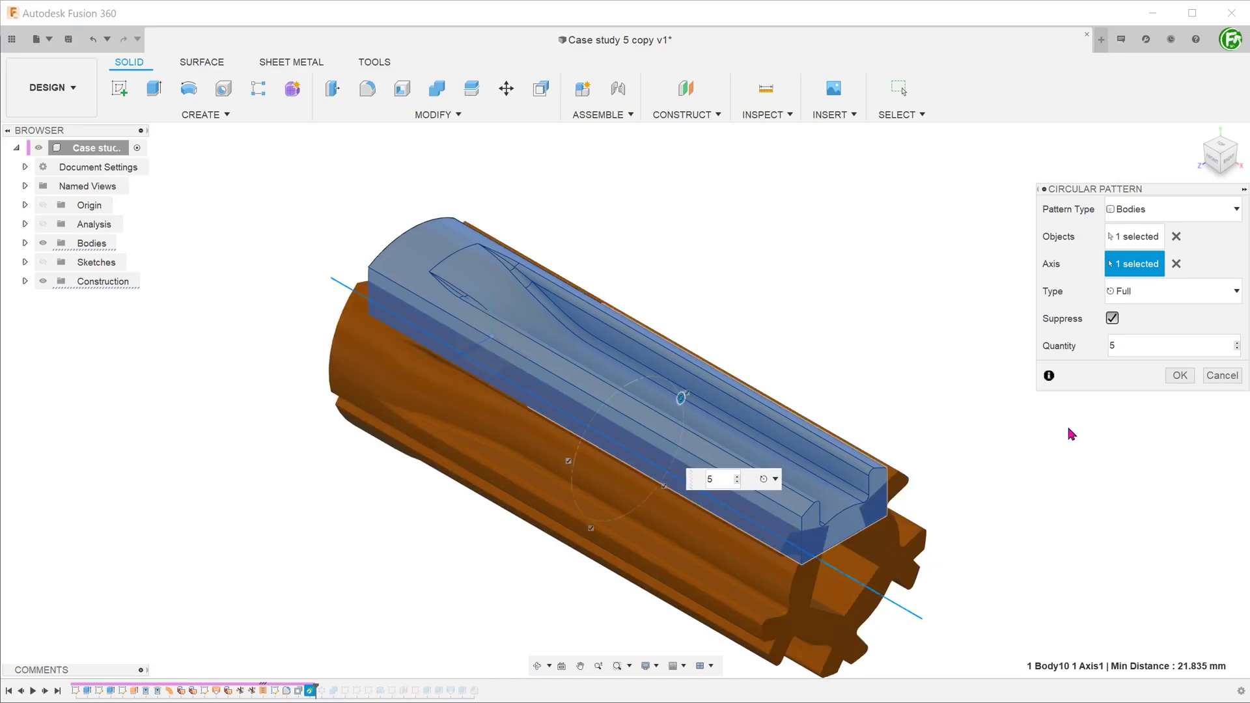
pyautogui.click(1180, 377)
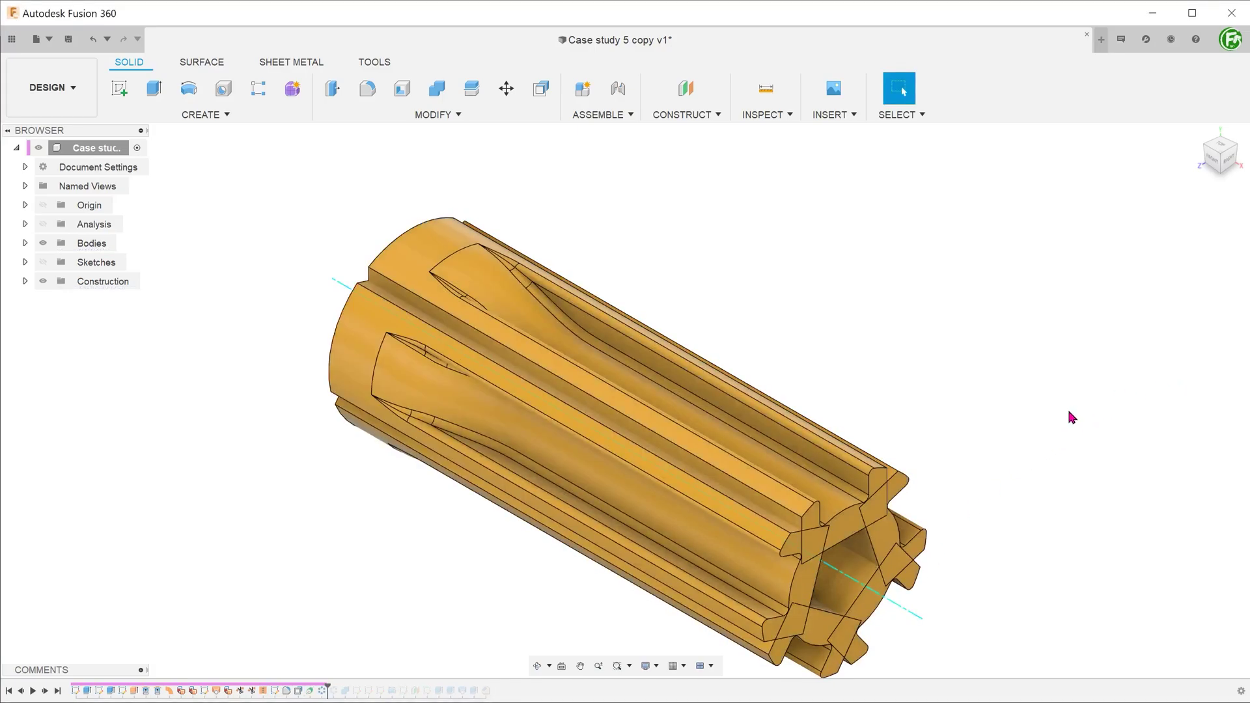
# - Orbit and zoom around the fluted cylinder to inspect the ring of blocks end-on and obliquely
pyautogui.click(1198, 134)
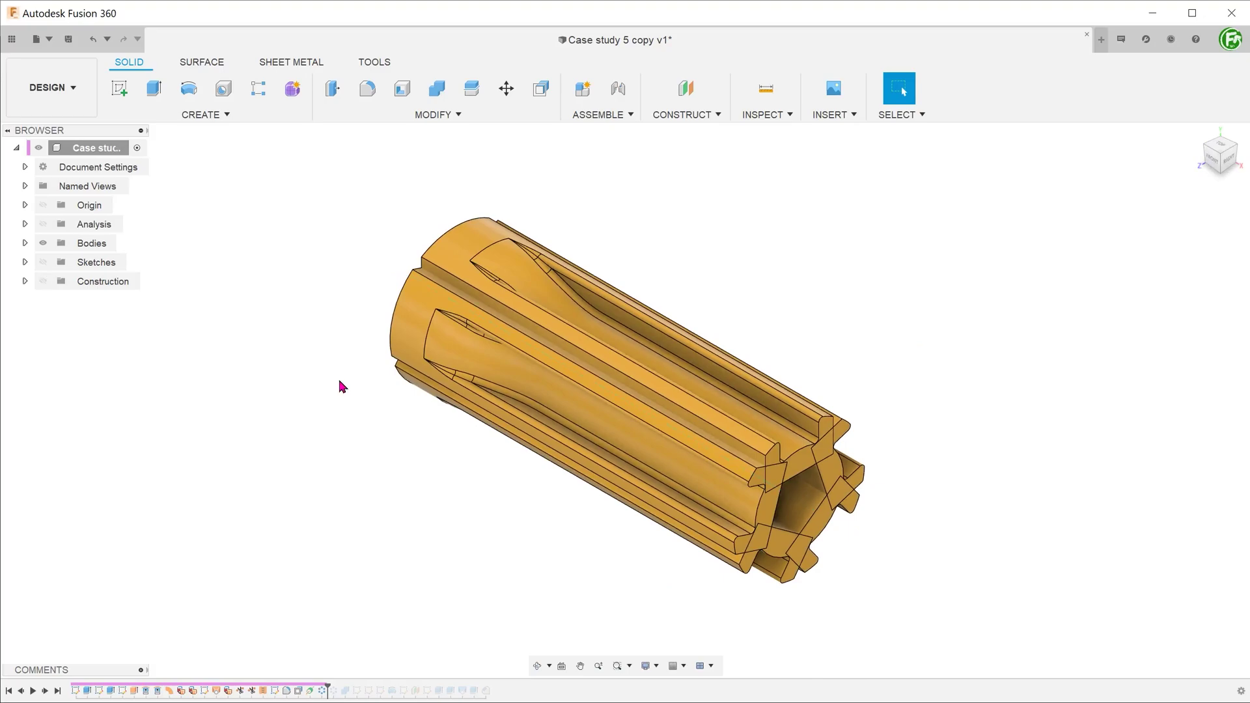
pyautogui.scroll(6, 731, 460)
pyautogui.click(767, 441)
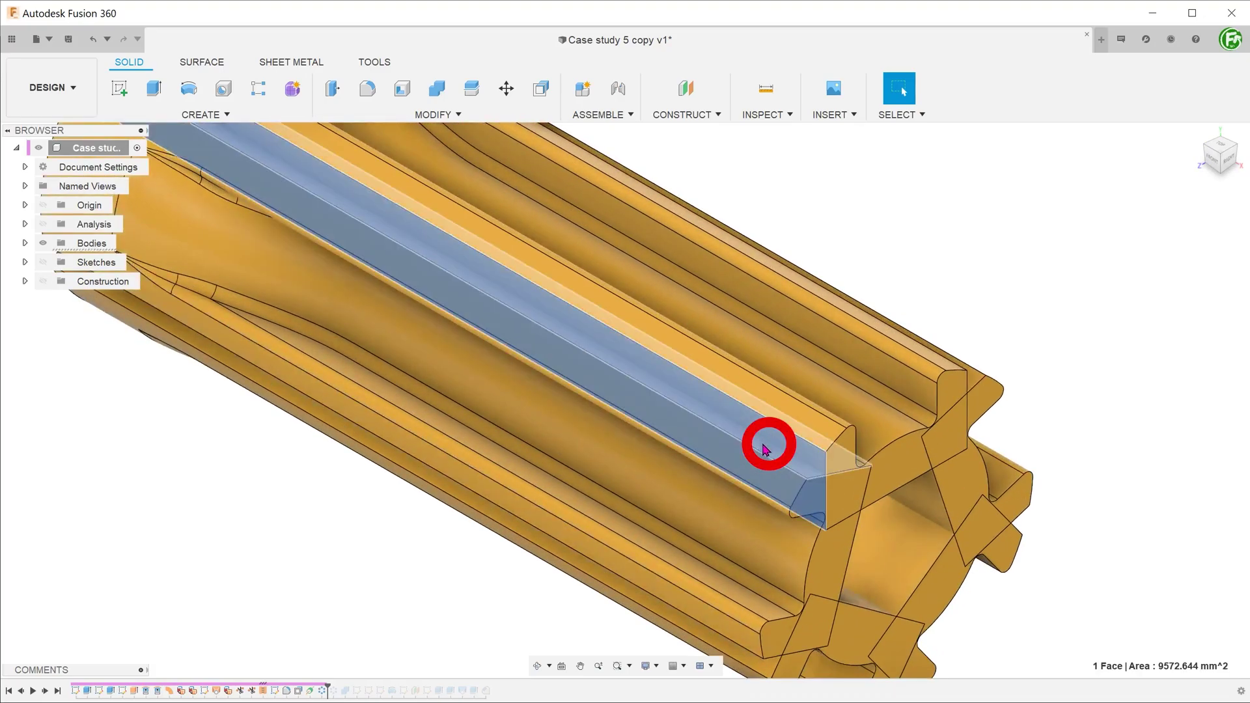
pyautogui.keyDown('shift'); pyautogui.moveTo(767, 442); pyautogui.dragTo(471, 441, button='middle'); pyautogui.keyUp('shift')
pyautogui.click(1216, 154)
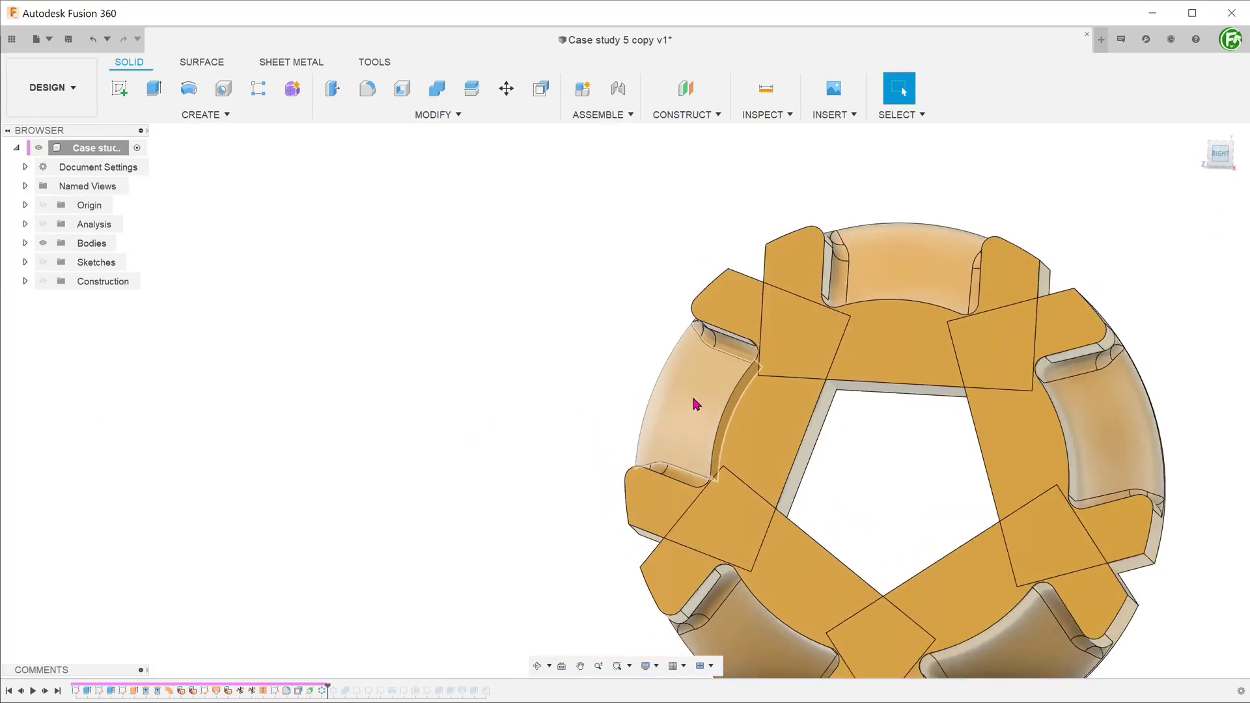
pyautogui.scroll(3, 940, 333)
pyautogui.scroll(-3, 831, 257)
pyautogui.scroll(-2, 477, 293)
pyautogui.keyDown('shift'); pyautogui.moveTo(477, 293); pyautogui.dragTo(456, 351, button='middle'); pyautogui.keyUp('shift')
pyautogui.scroll(3, 537, 352)
pyautogui.scroll(-2, 537, 352)
pyautogui.scroll(3, 856, 311)
# - Combine Body11 through Body14 into target Body10 with a Join operation
pyautogui.press('F6')
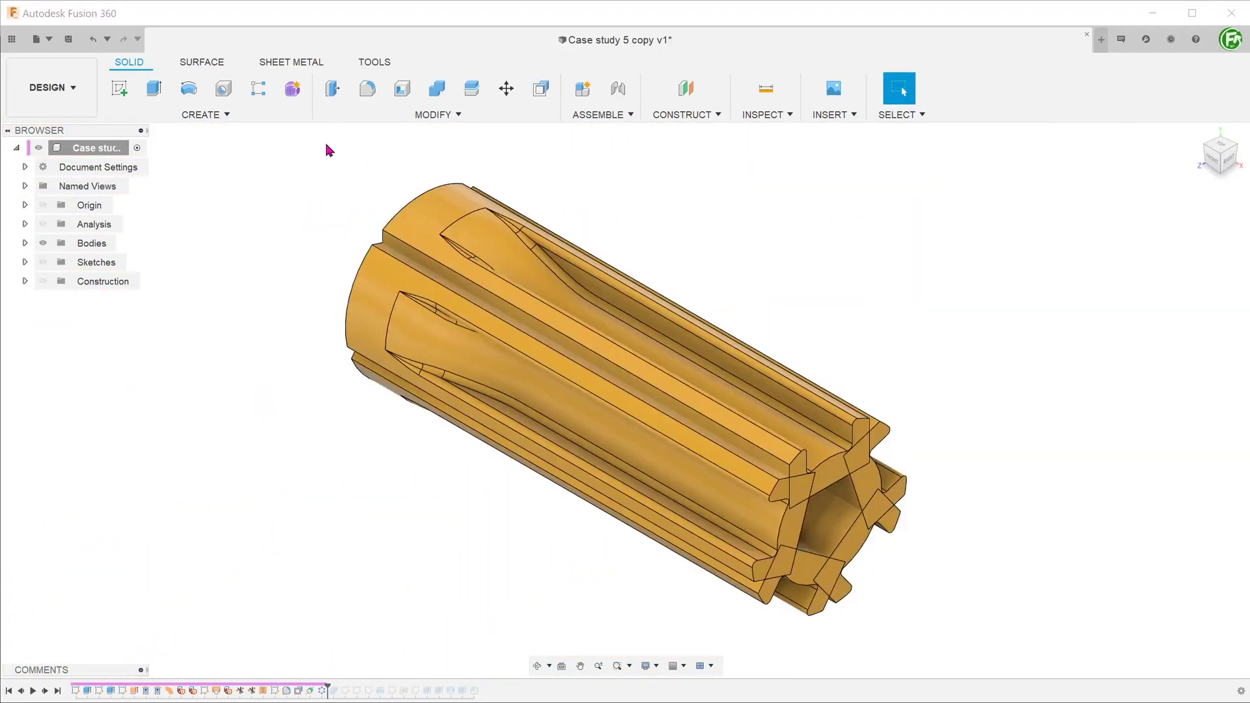
pyautogui.click(320, 115)
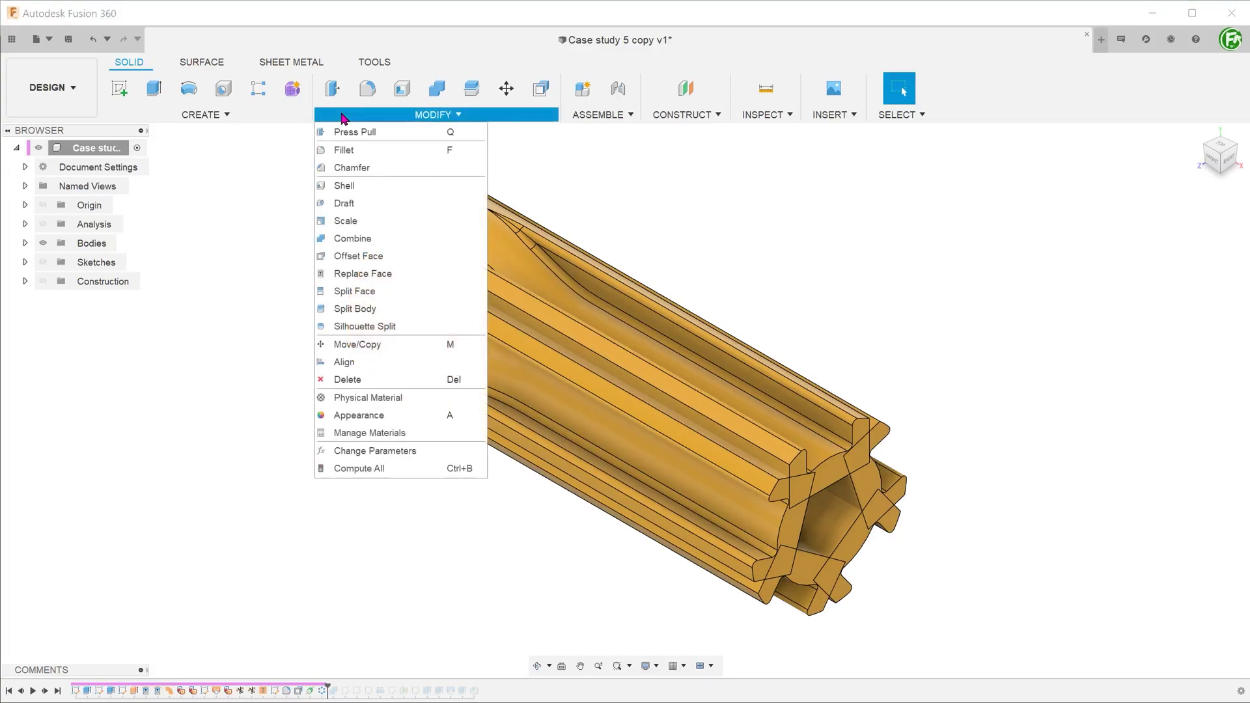
pyautogui.click(384, 241)
pyautogui.click(25, 243)
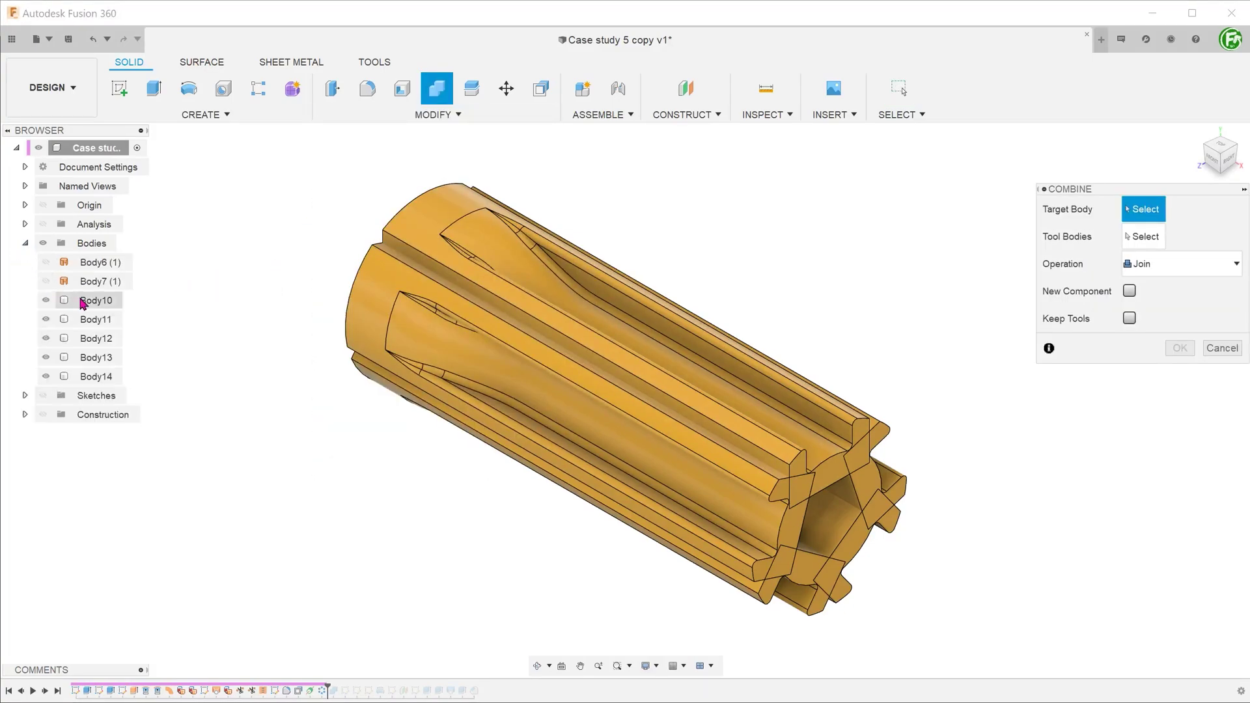
pyautogui.click(83, 300)
pyautogui.click(85, 318)
pyautogui.click(84, 338)
pyautogui.click(85, 356)
pyautogui.click(84, 376)
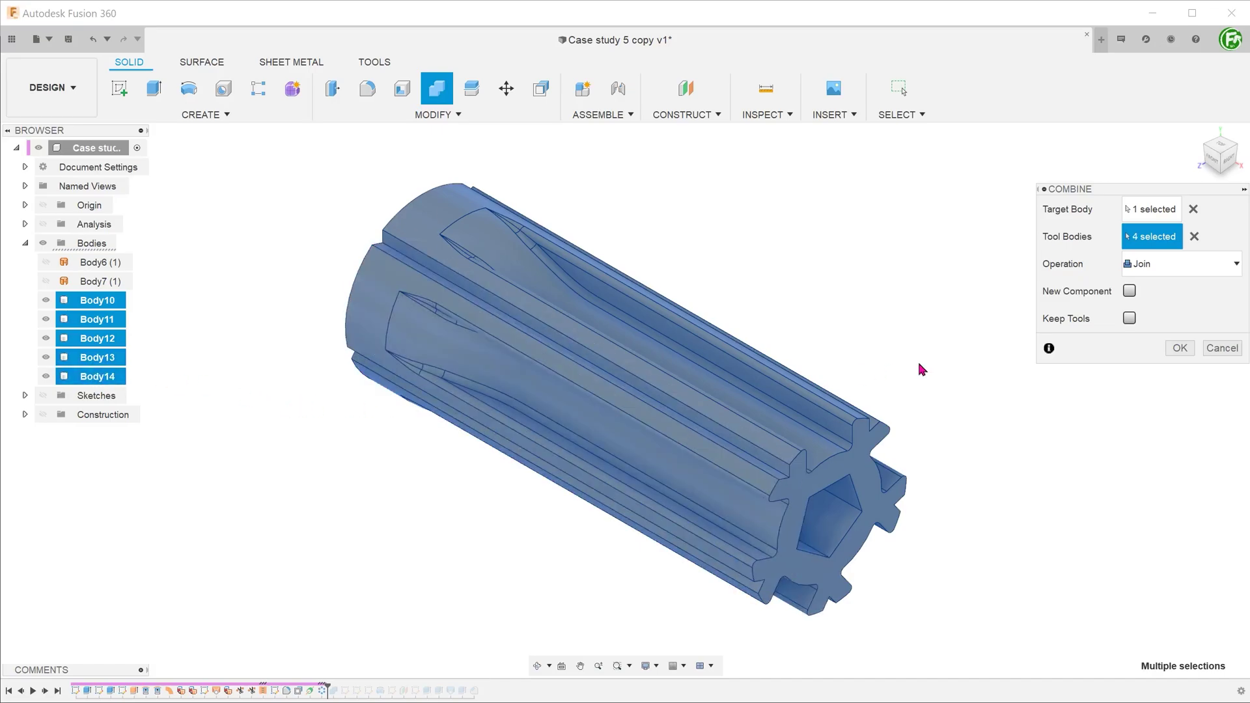
pyautogui.click(1180, 349)
# - Run a quick section analysis through the handle to look inside, then close it
pyautogui.click(788, 116)
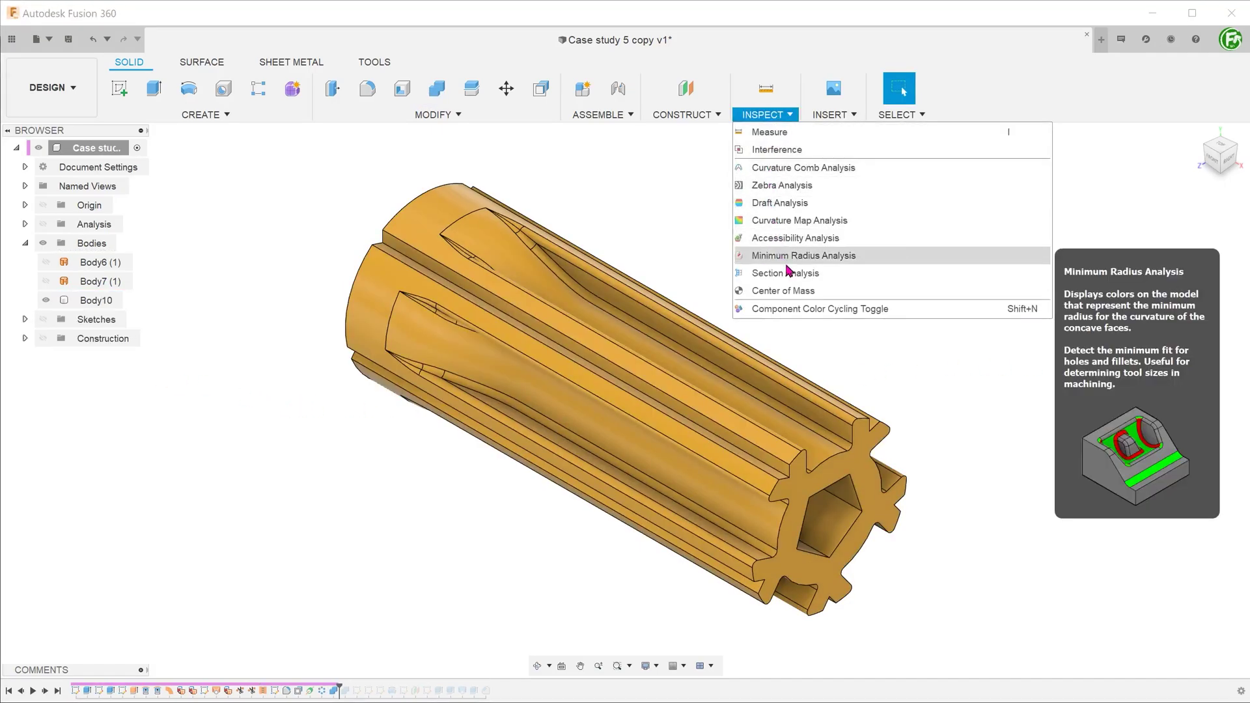
pyautogui.click(756, 274)
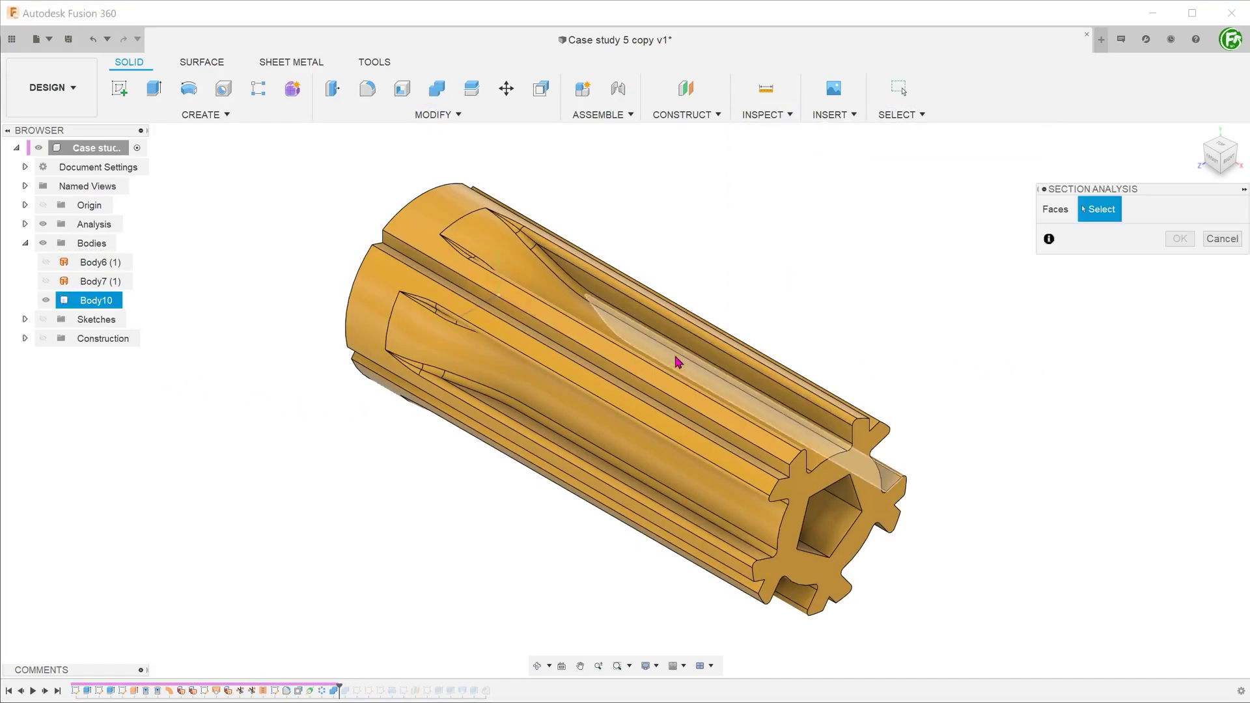
pyautogui.click(523, 283)
pyautogui.moveTo(495, 286)
pyautogui.mouseDown()
pyautogui.moveTo(455, 315)
pyautogui.moveTo(460, 282)
pyautogui.moveTo(504, 275)
pyautogui.mouseUp()
pyautogui.click(1179, 375)
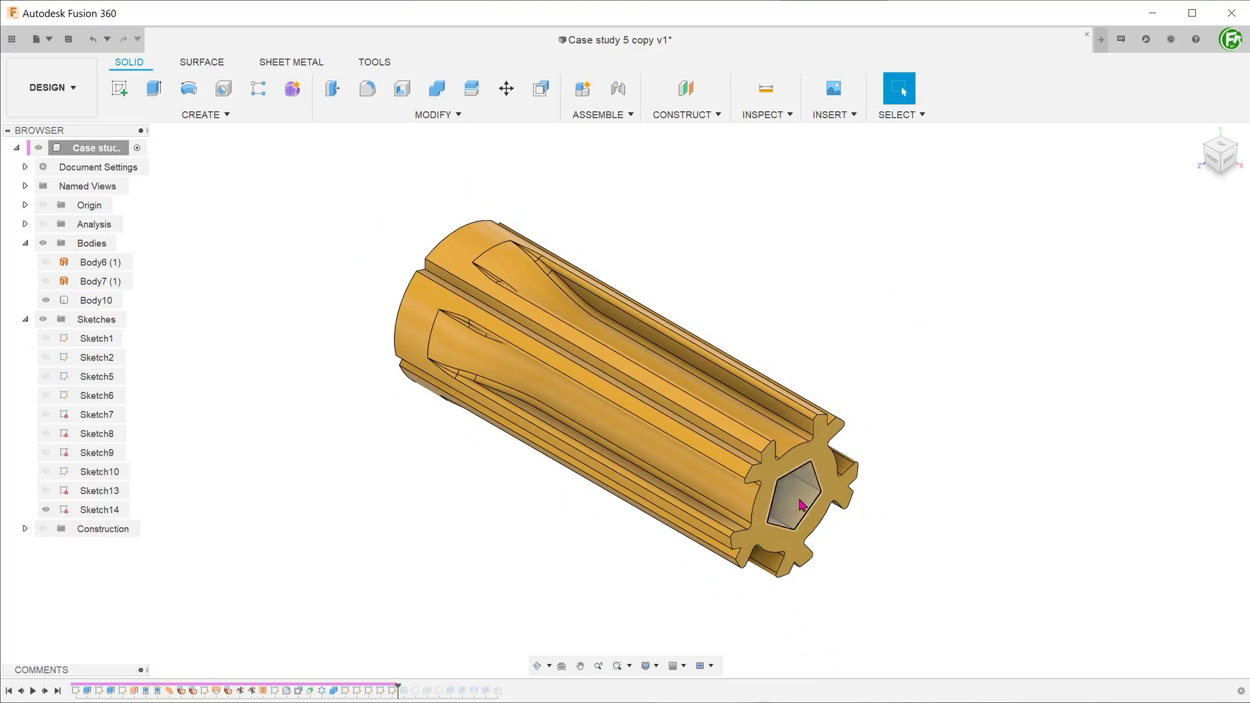
# - Extrude the Sketch14 pentagonal core profile -319.088 mm to the far end face, joined to Body10
pyautogui.click(792, 505)
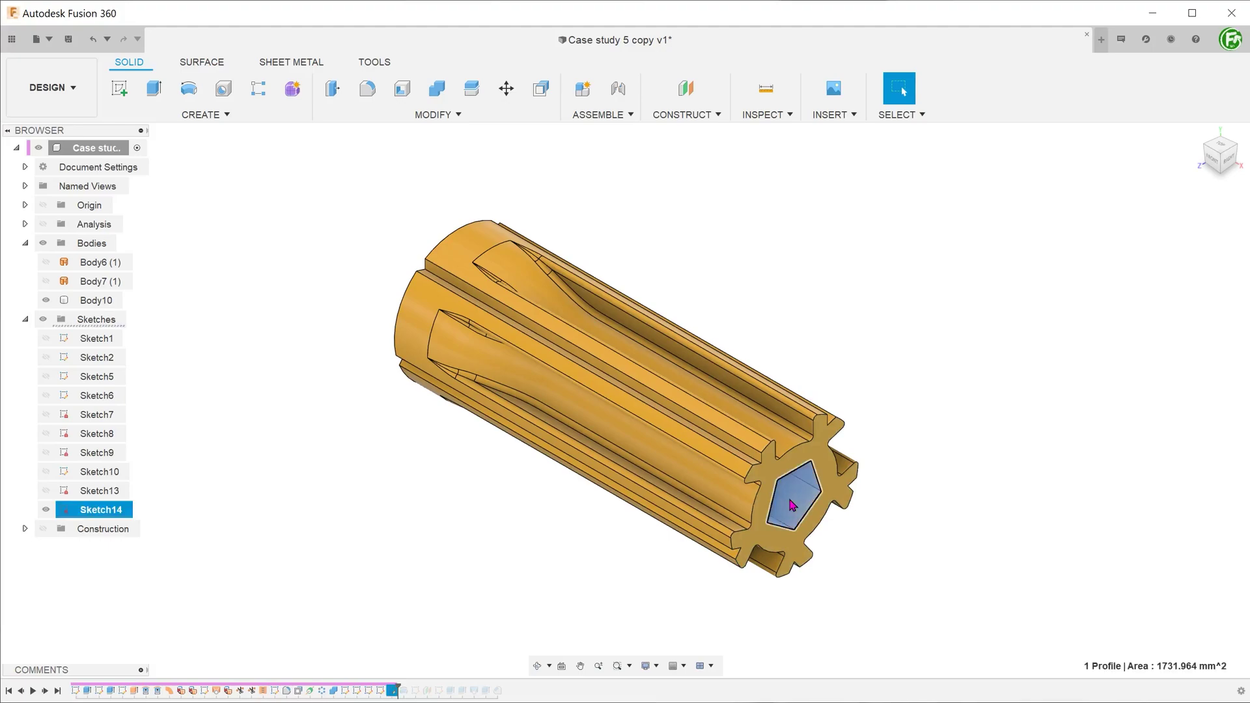
pyautogui.press('e')
pyautogui.moveTo(799, 509); pyautogui.dragTo(550, 373)
pyautogui.keyDown('shift'); pyautogui.moveTo(551, 373); pyautogui.dragTo(545, 371, button='middle'); pyautogui.keyUp('shift')
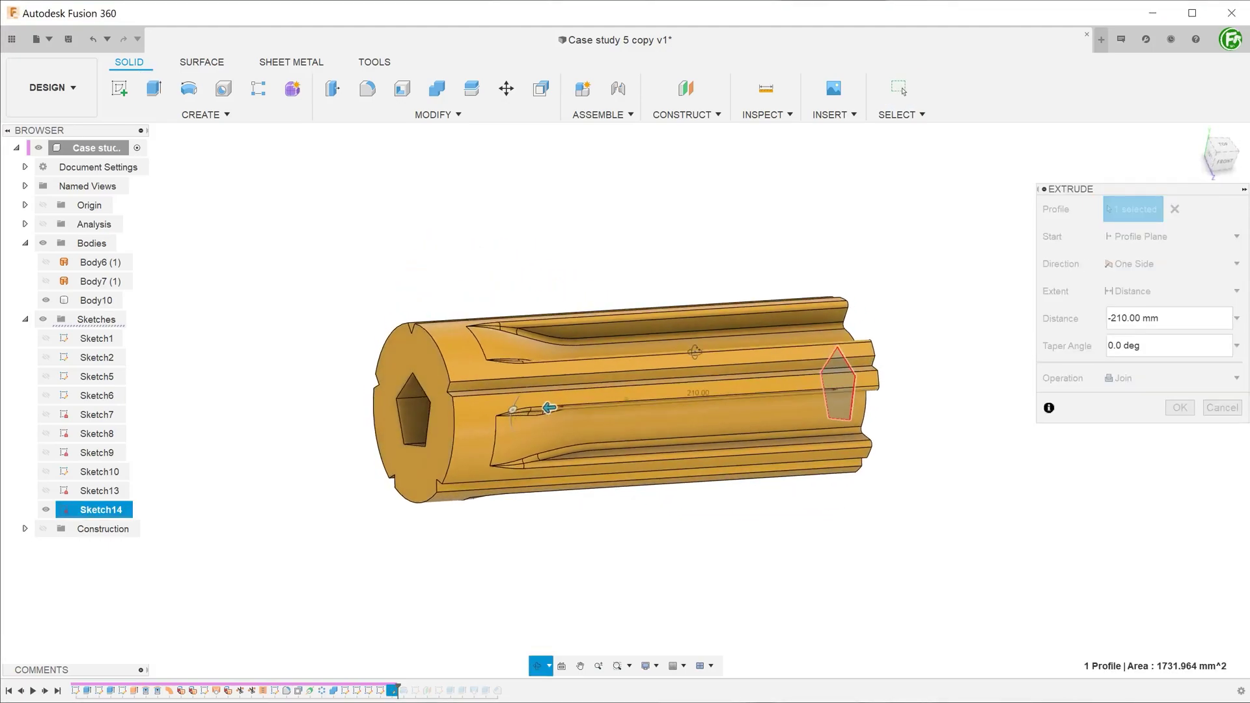
pyautogui.click(448, 412)
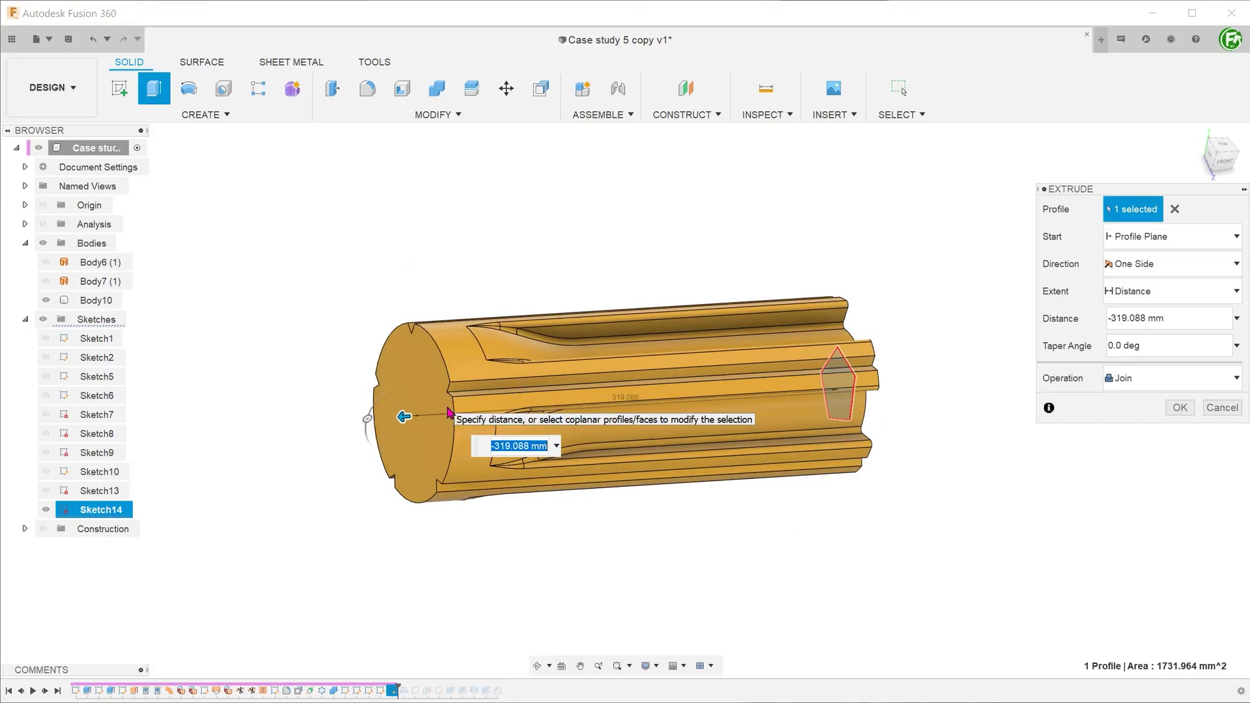
pyautogui.click(1179, 407)
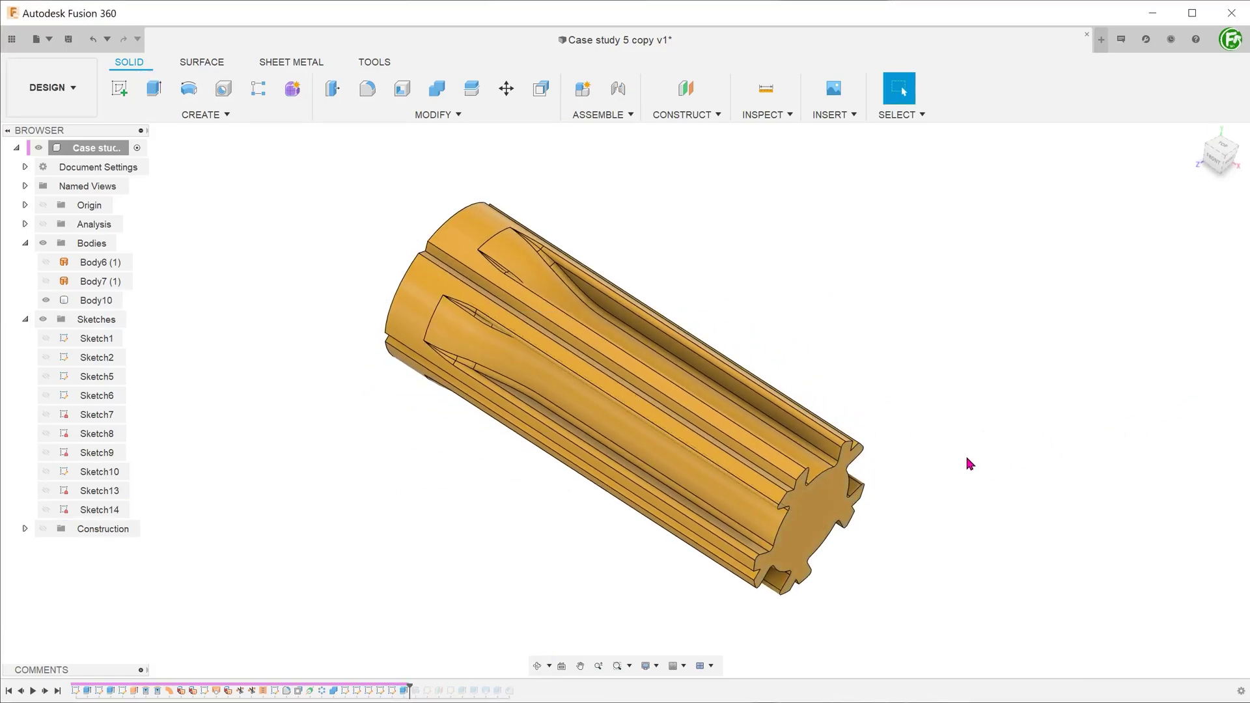
pyautogui.click(1199, 133)
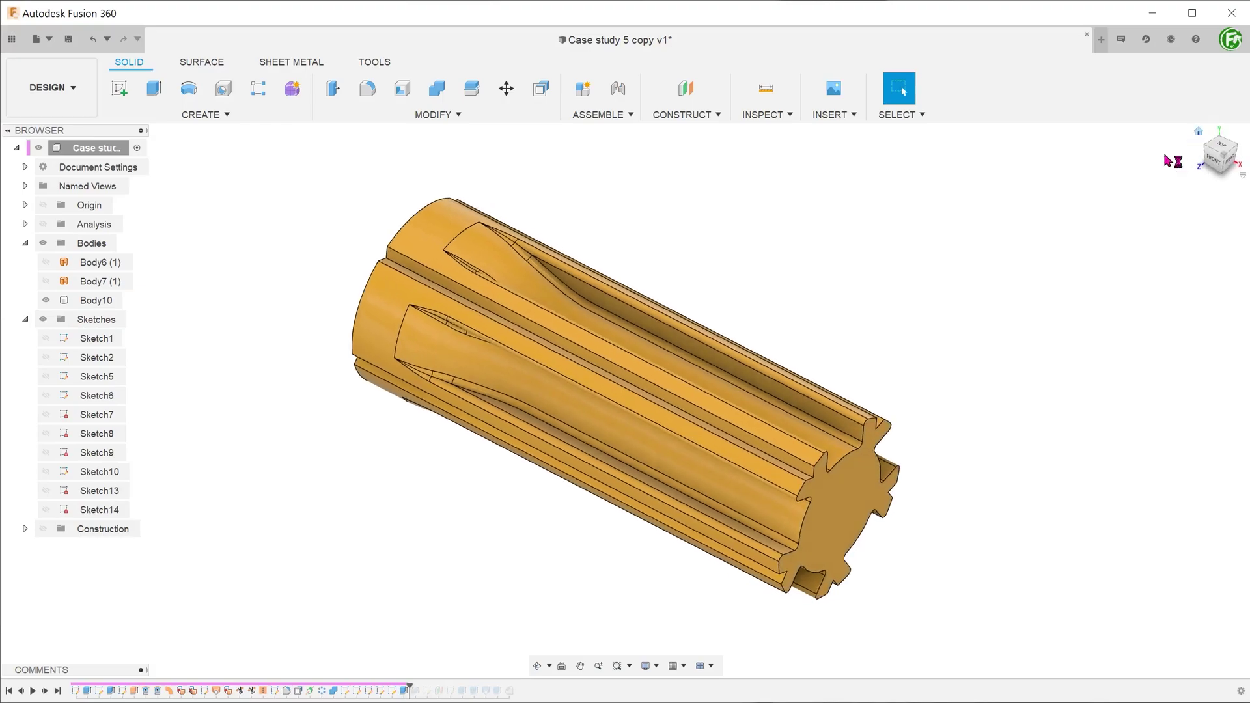